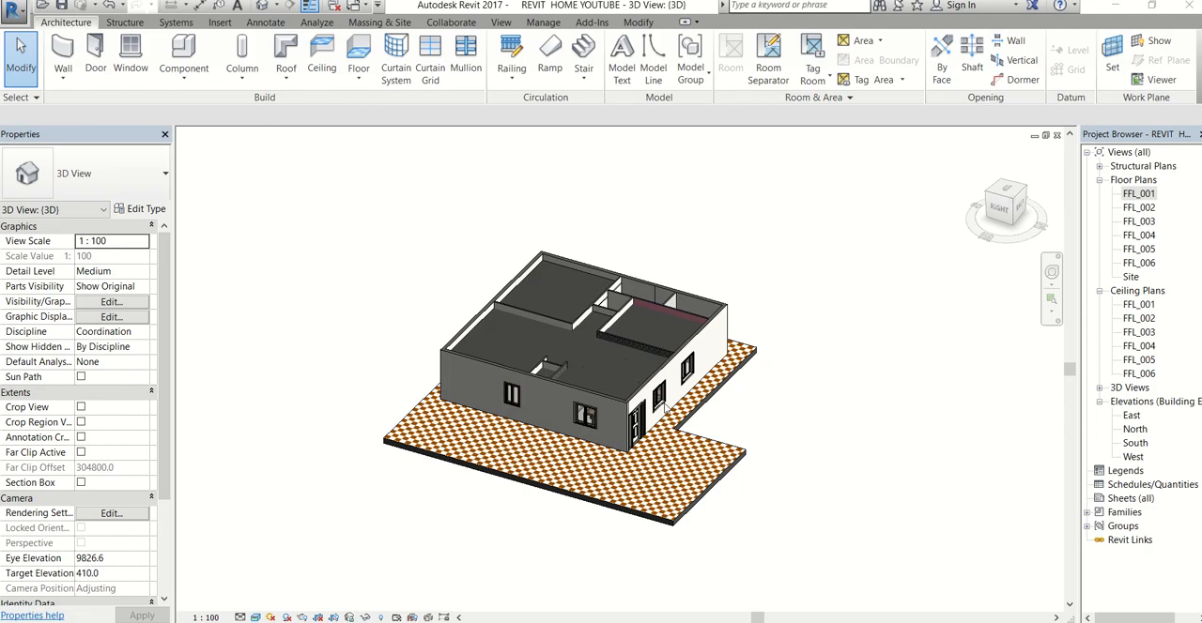
Step: Orbit the 3D view to look at the house from the back side
shift+middle_drag(676, 422, 726, 312)
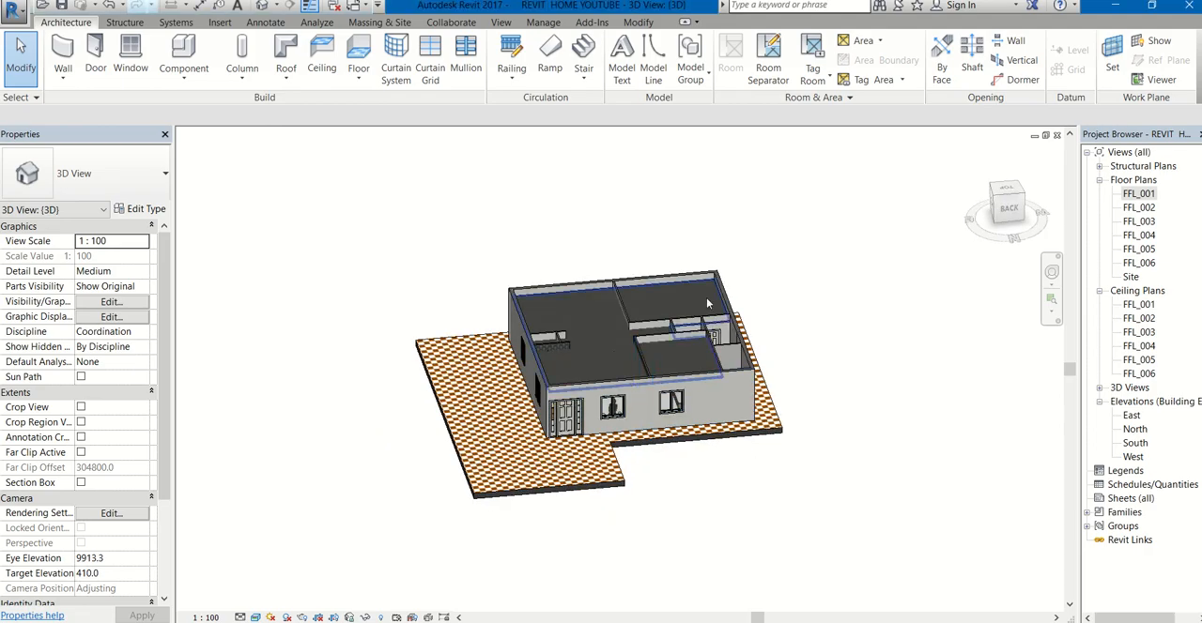
mouse_move(661, 470)
shift+middle_down()
mouse_move(749, 451)
mouse_move(803, 461)
mouse_move(723, 479)
shift+middle_up()
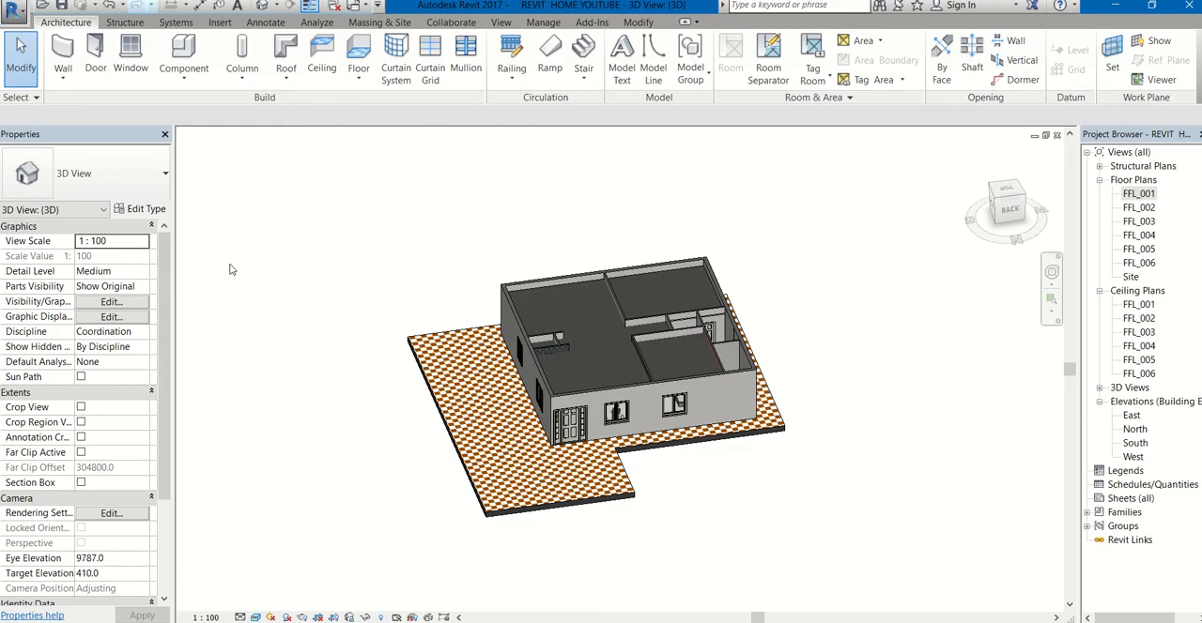
Step: Start a Massing & Site toposurface and place six ground points enclosing the house and pad
click(369, 22)
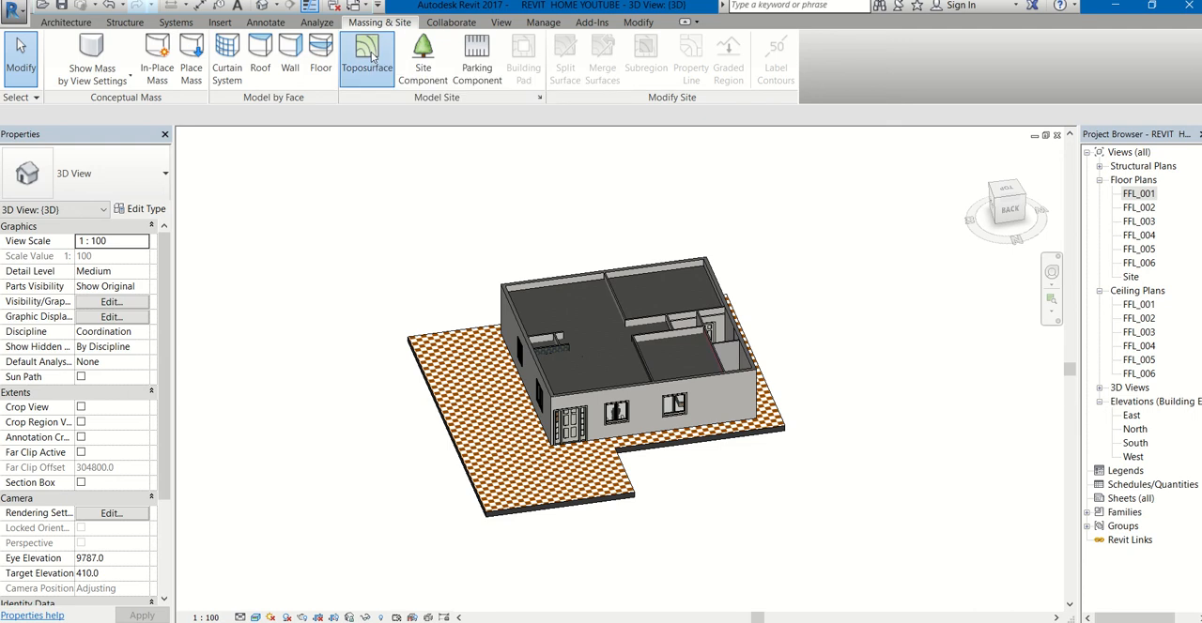
click(367, 54)
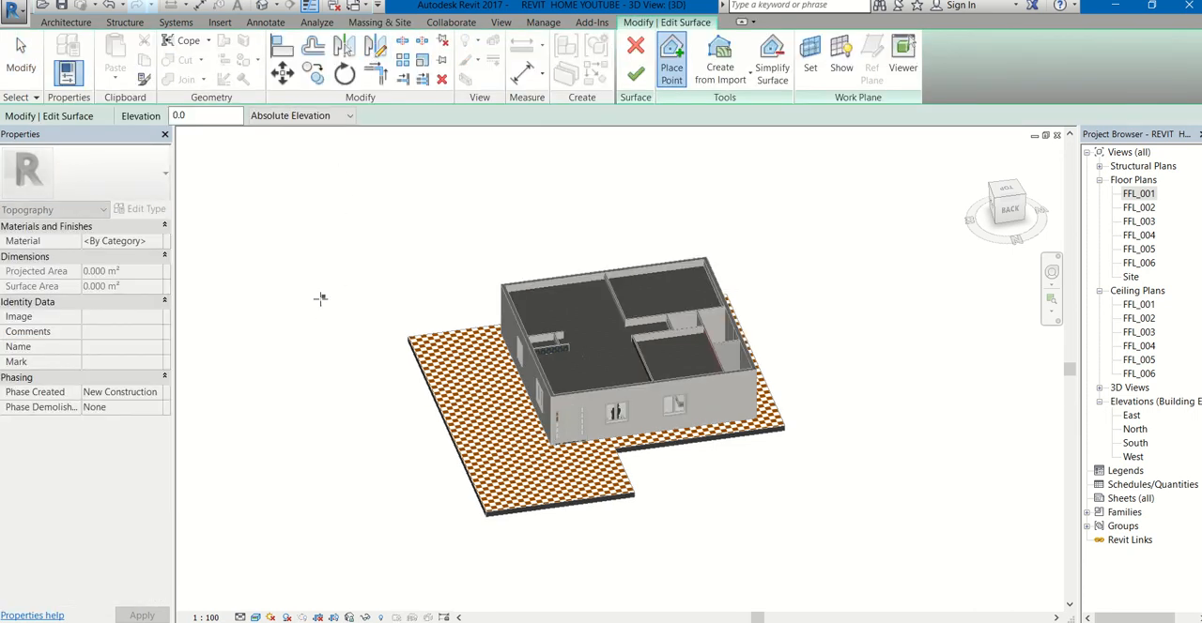
click(300, 335)
click(511, 191)
click(849, 262)
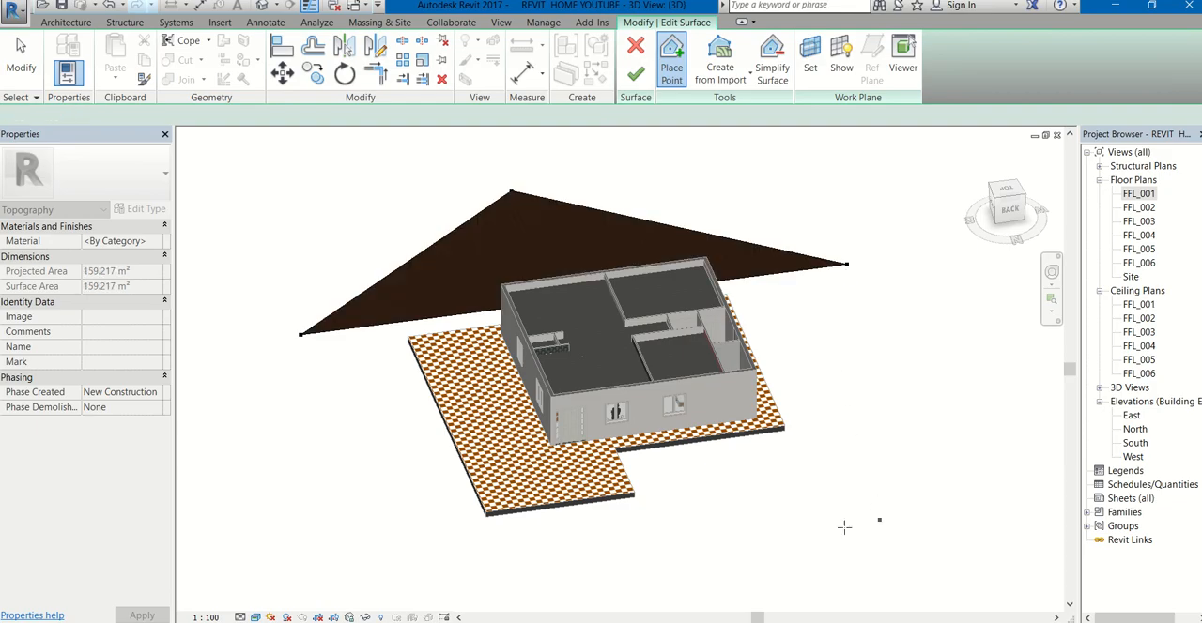
click(880, 518)
click(638, 565)
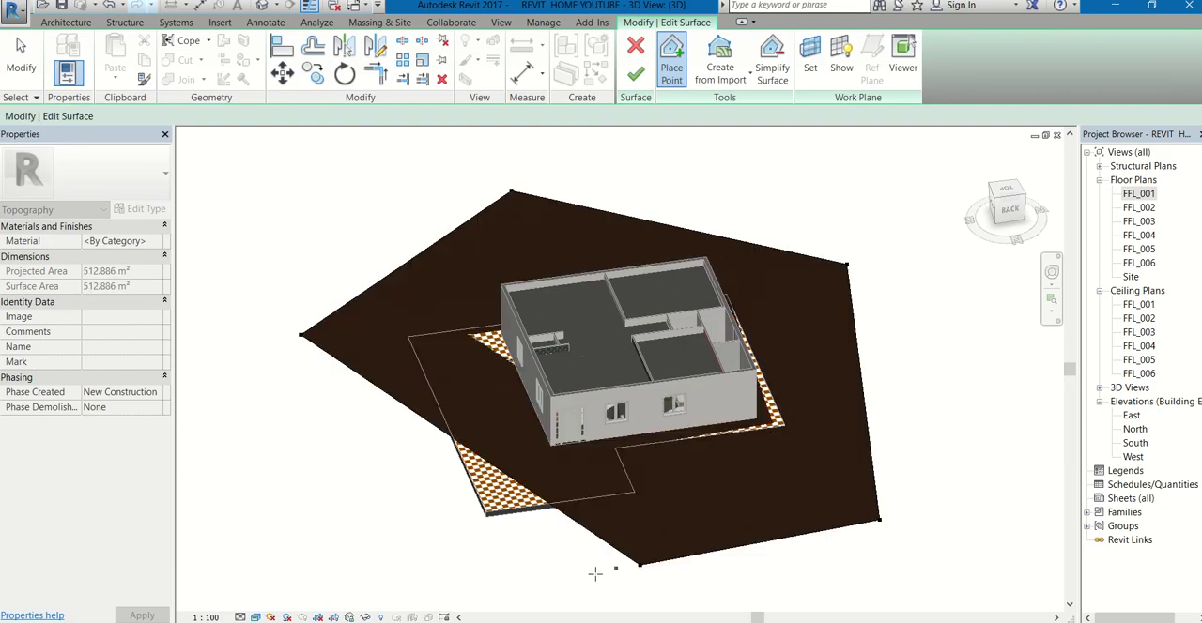
click(373, 571)
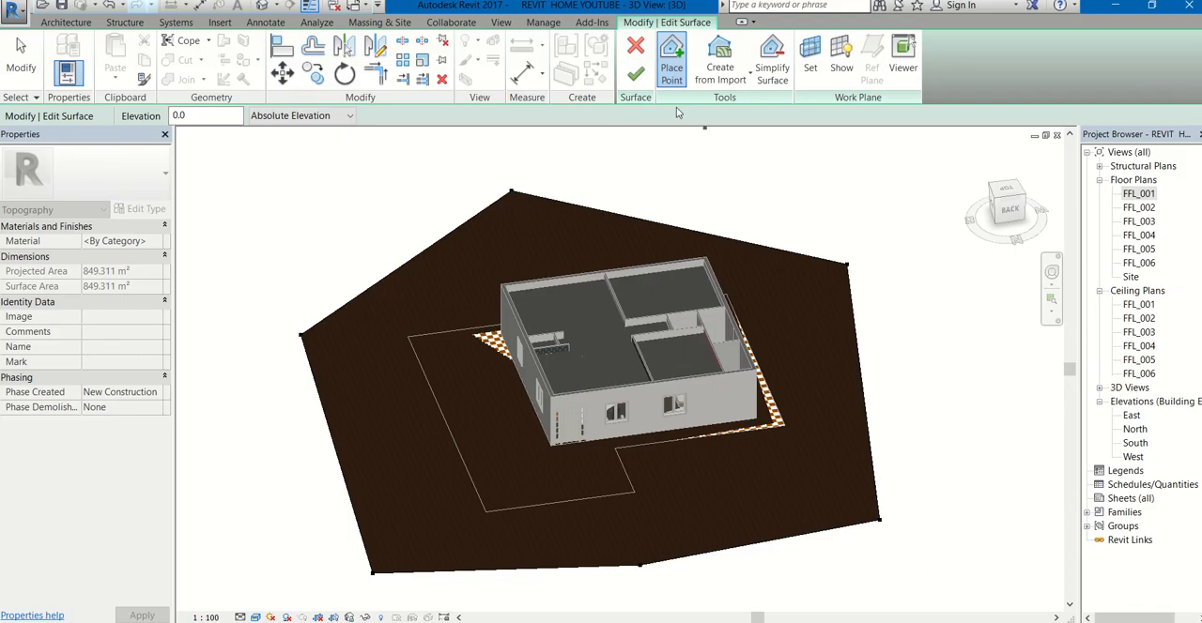
Step: Check the placed points in the Site and FFL_001 floor plans and select the bottom corner point
double_click(1130, 277)
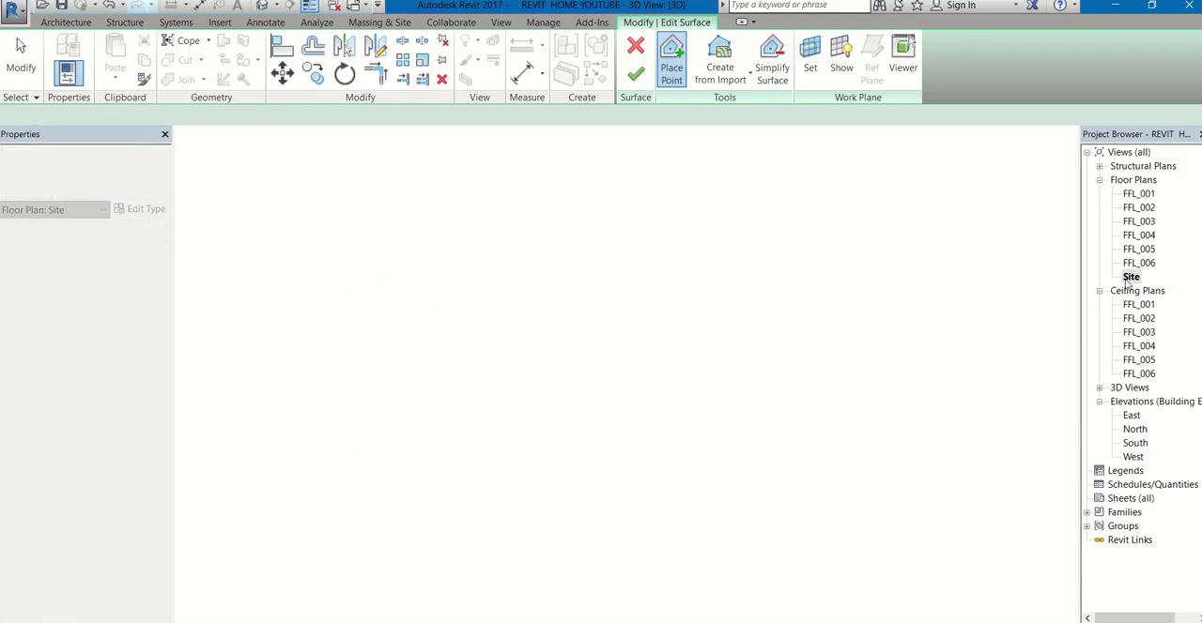
double_click(1138, 193)
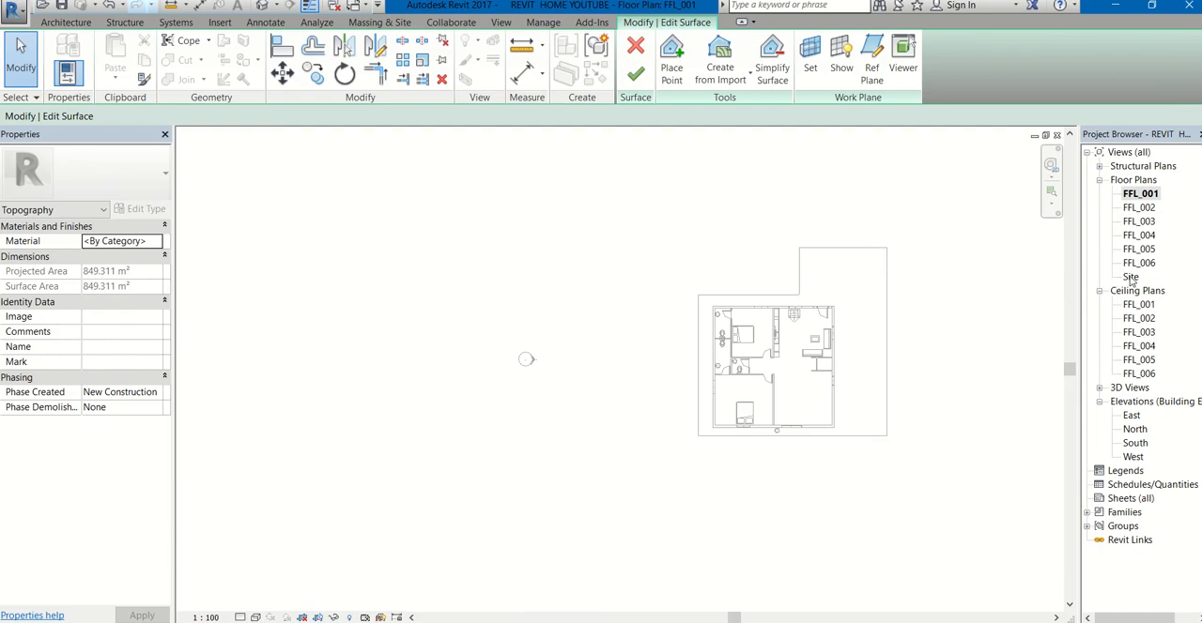
double_click(1130, 276)
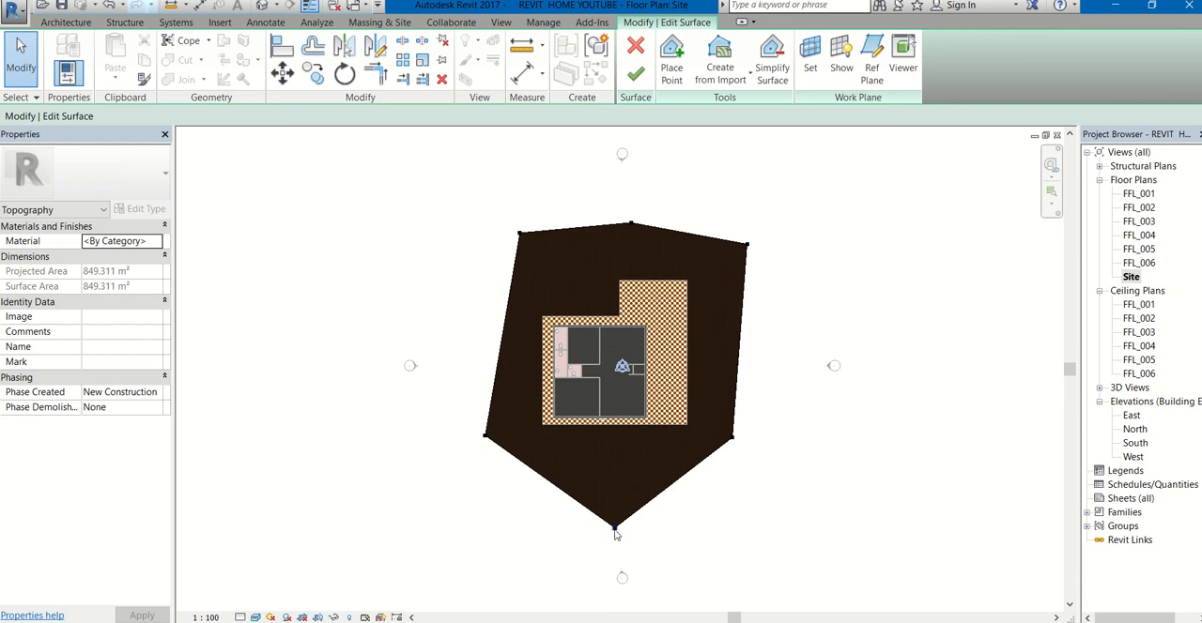
click(616, 529)
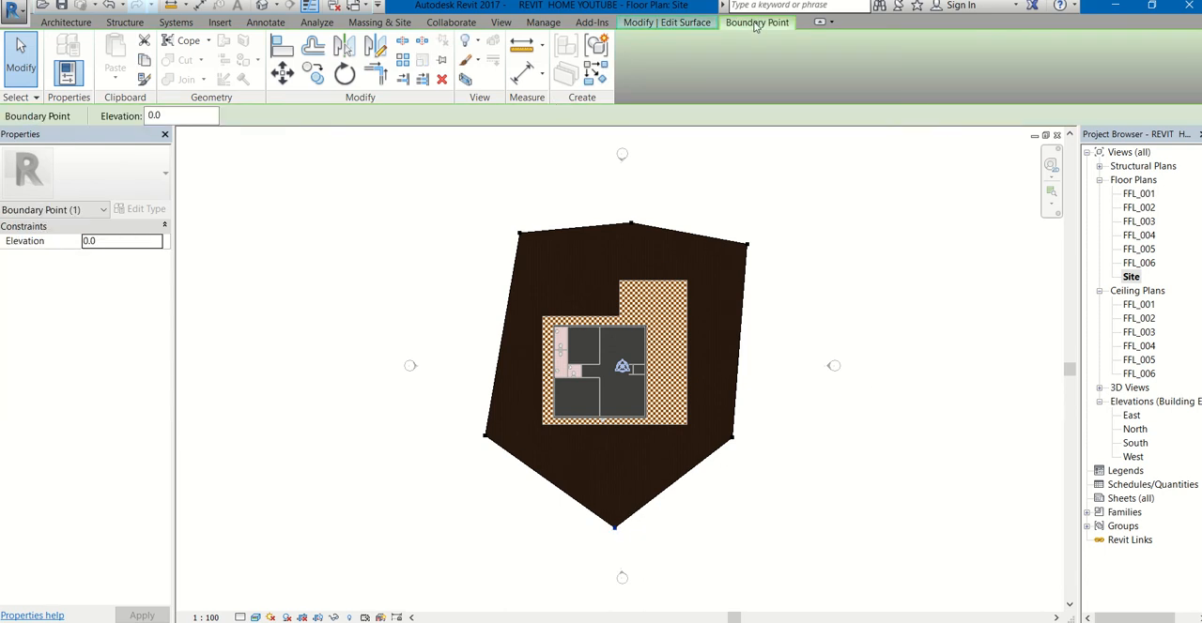
Step: Finish the toposurface and return to the default 3D view of the house
click(695, 22)
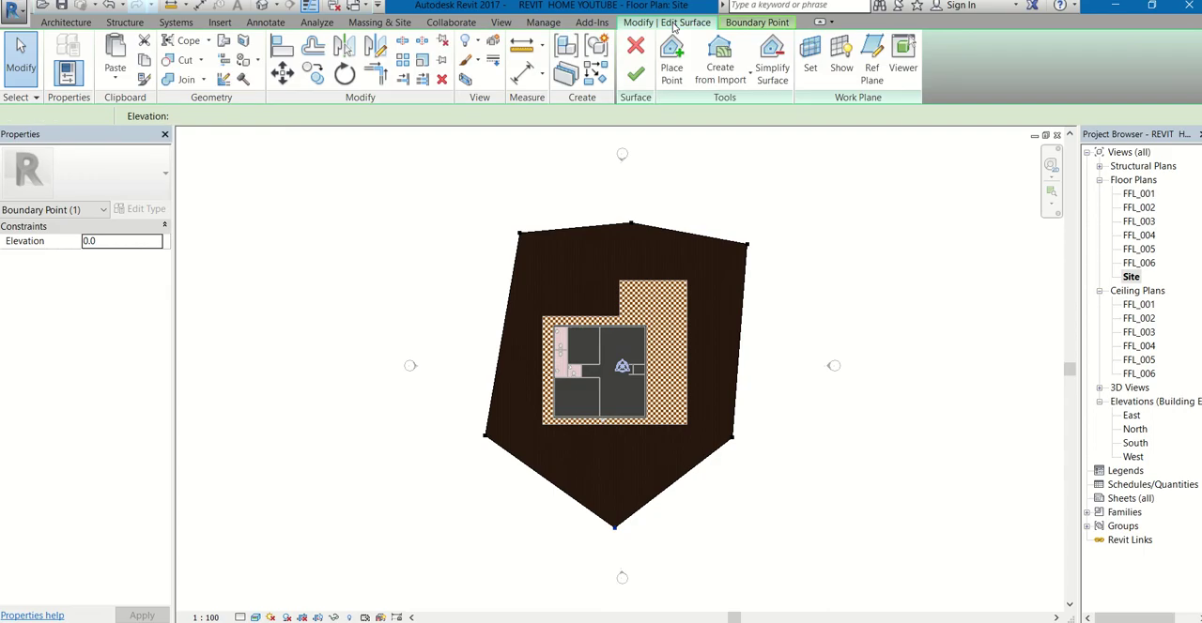
click(636, 77)
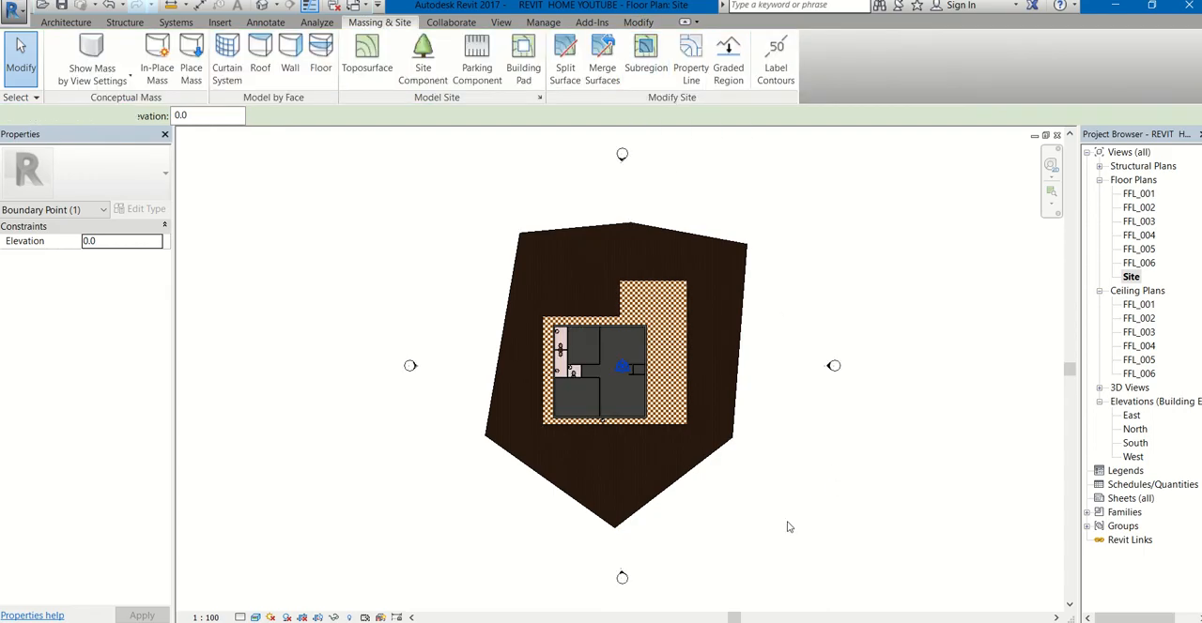
middle_drag(795, 563, 733, 486)
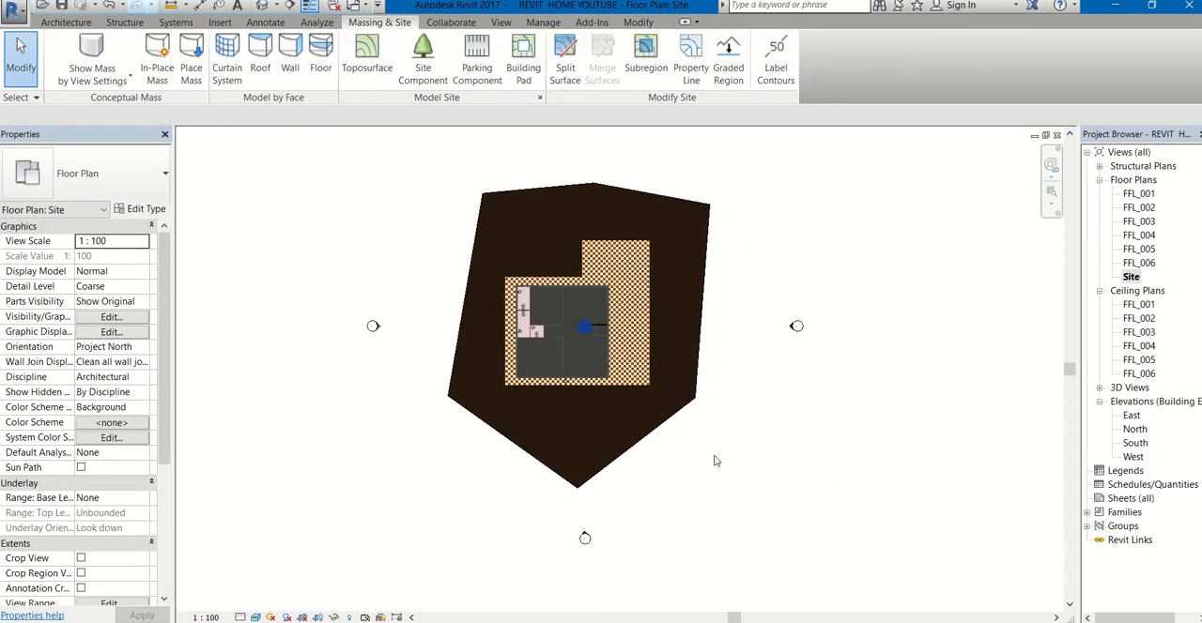
click(263, 6)
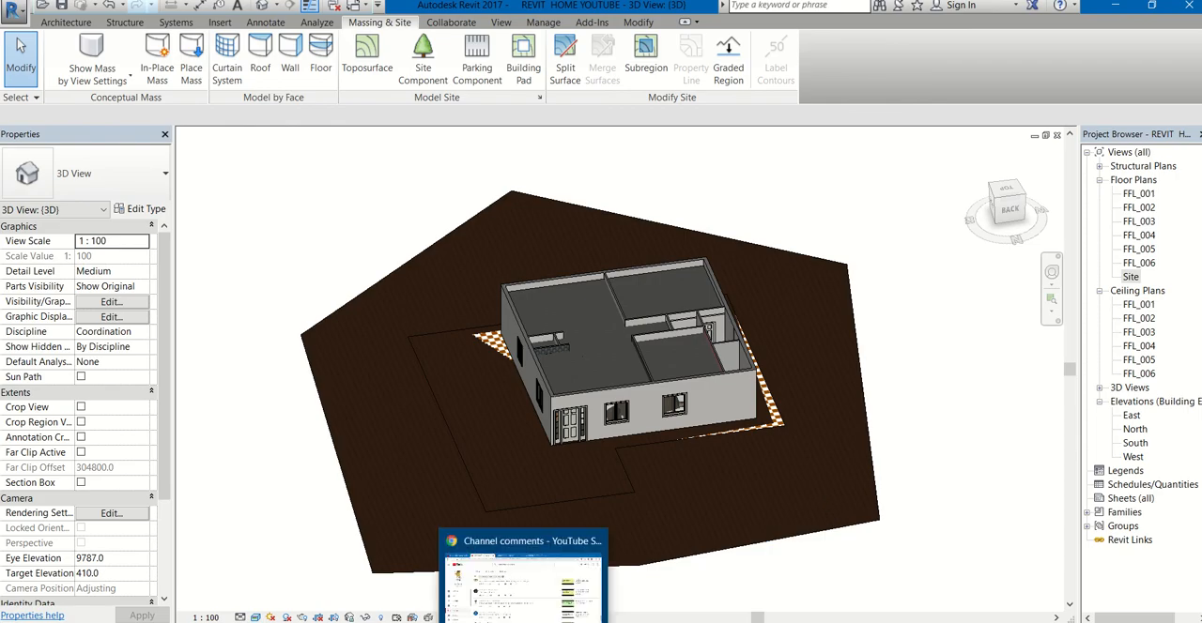
Step: Open a new maximized Chrome window on google.com and search for grass texture hd
right_click(525, 622)
click(500, 576)
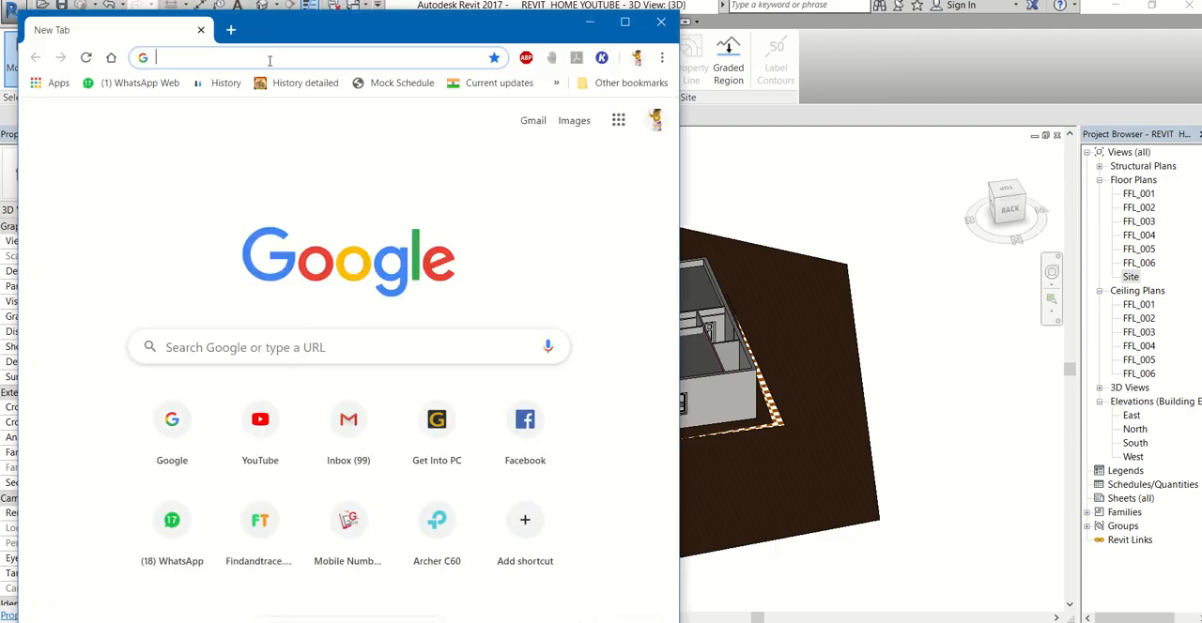
text(google.com)
key(Return)
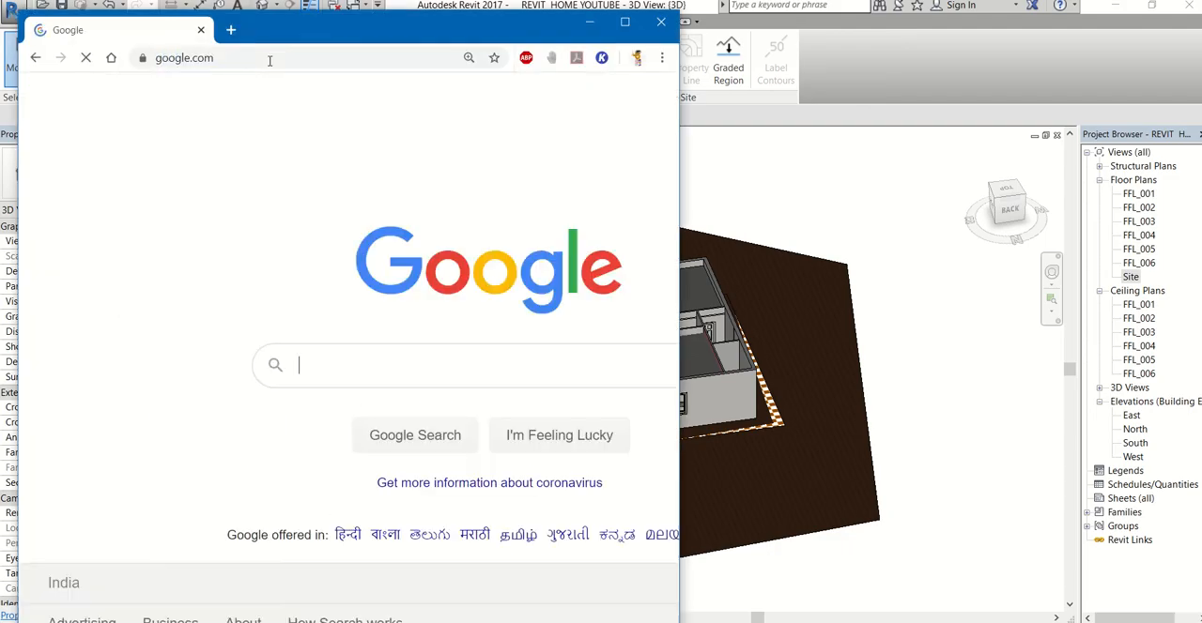
text(gra)
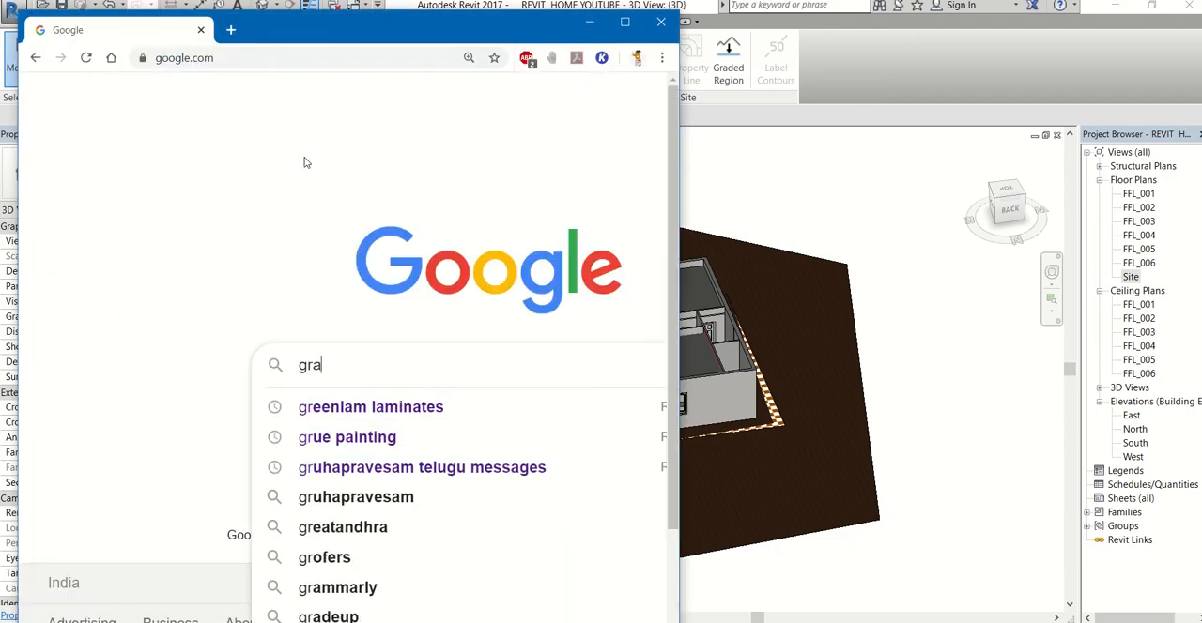
text(ss texture hd)
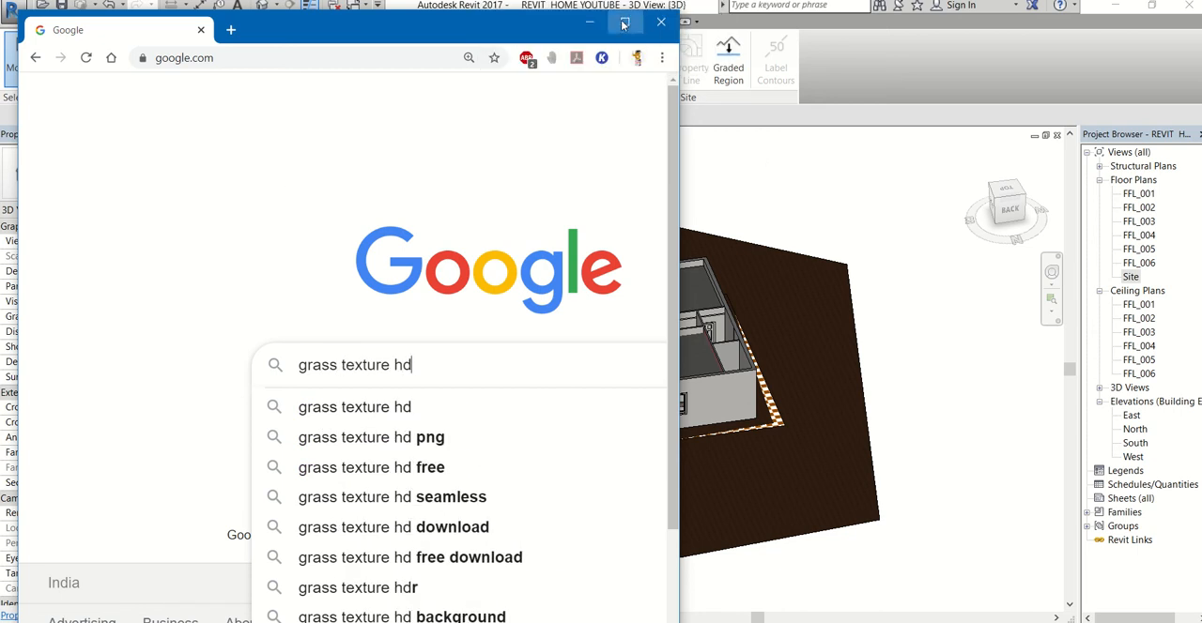
click(625, 22)
Step: Show image results and preview the seamless green grass texture from Pinterest
click(682, 380)
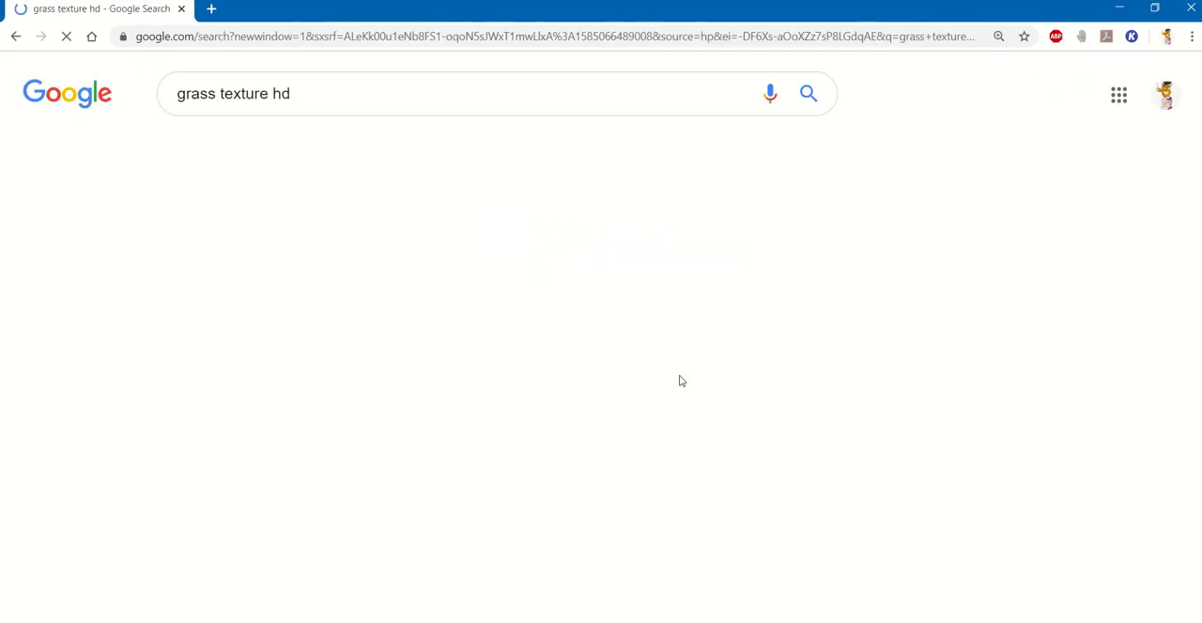
click(276, 150)
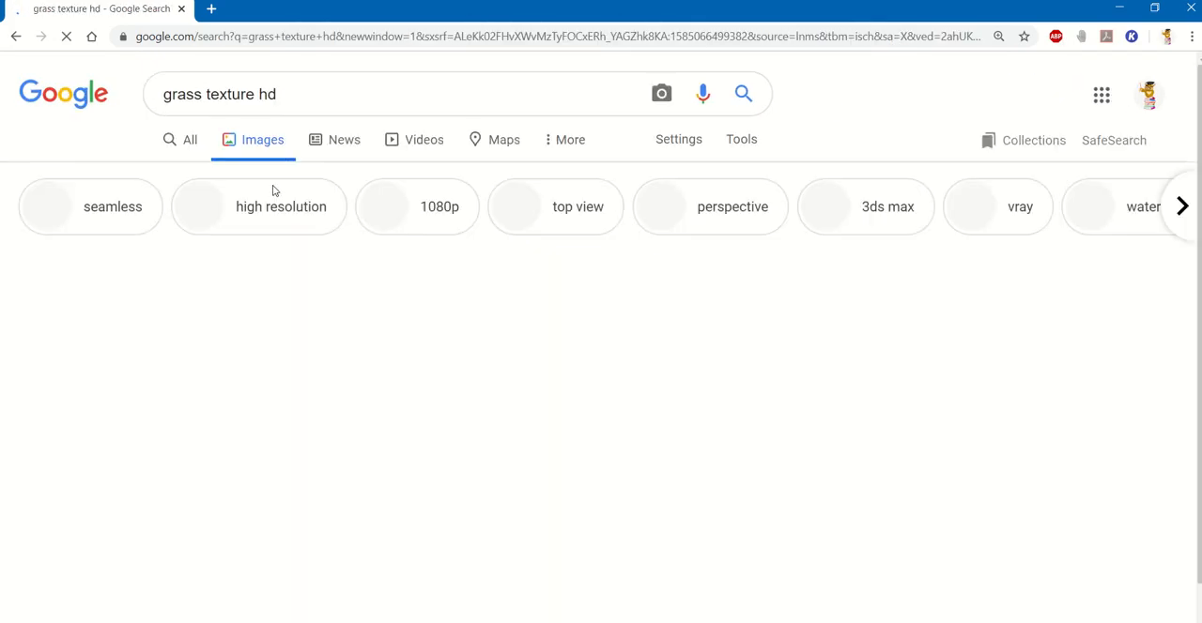
scroll(521, 424, down, 1)
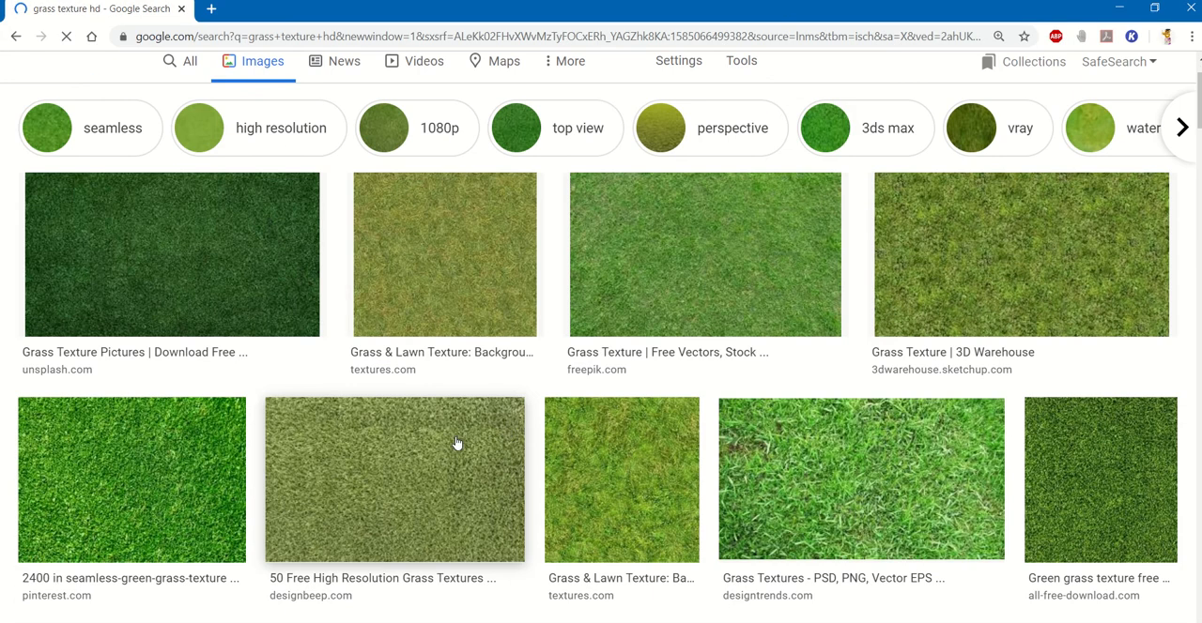
click(192, 479)
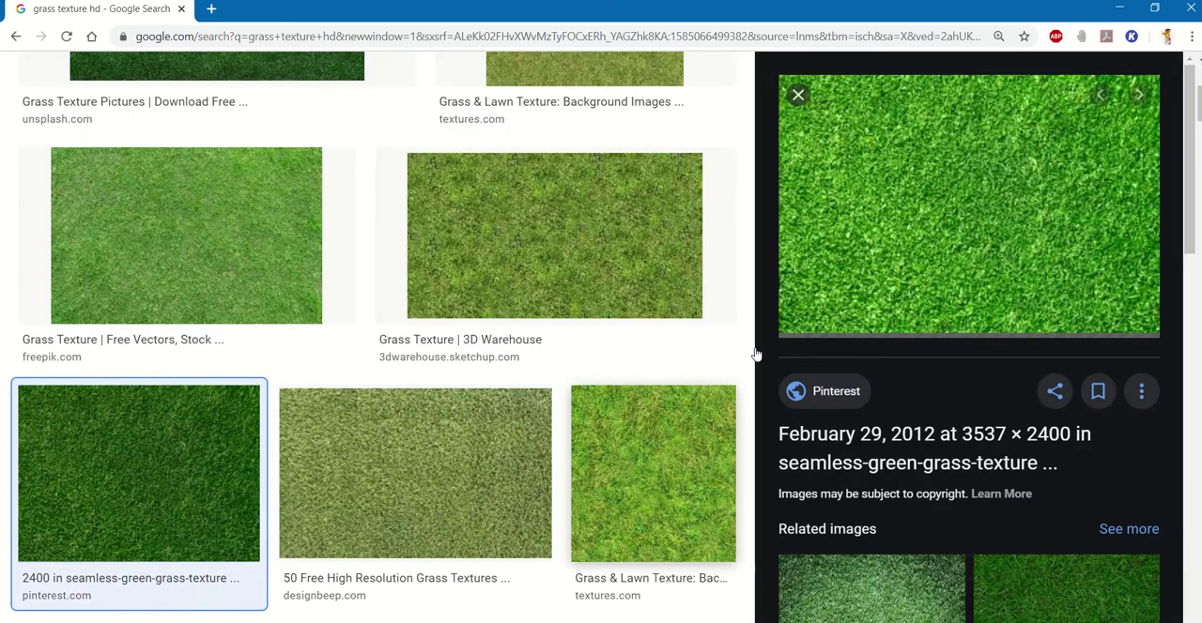
Step: Save the grass texture image to the Desktop
right_click(932, 265)
click(985, 424)
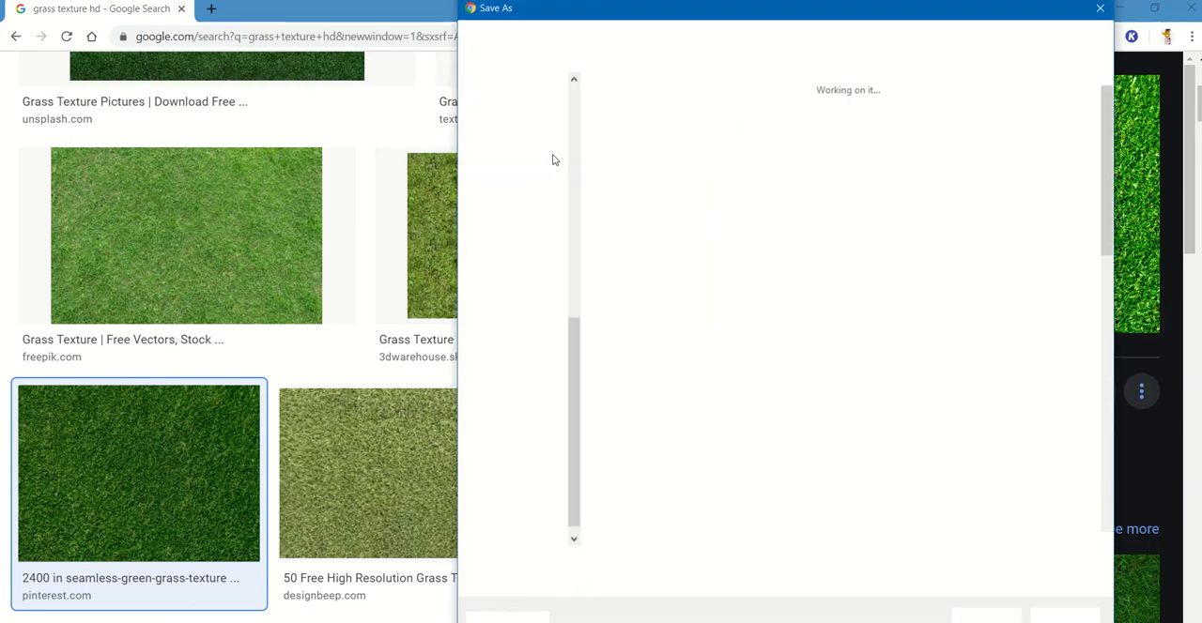
click(560, 33)
click(592, 43)
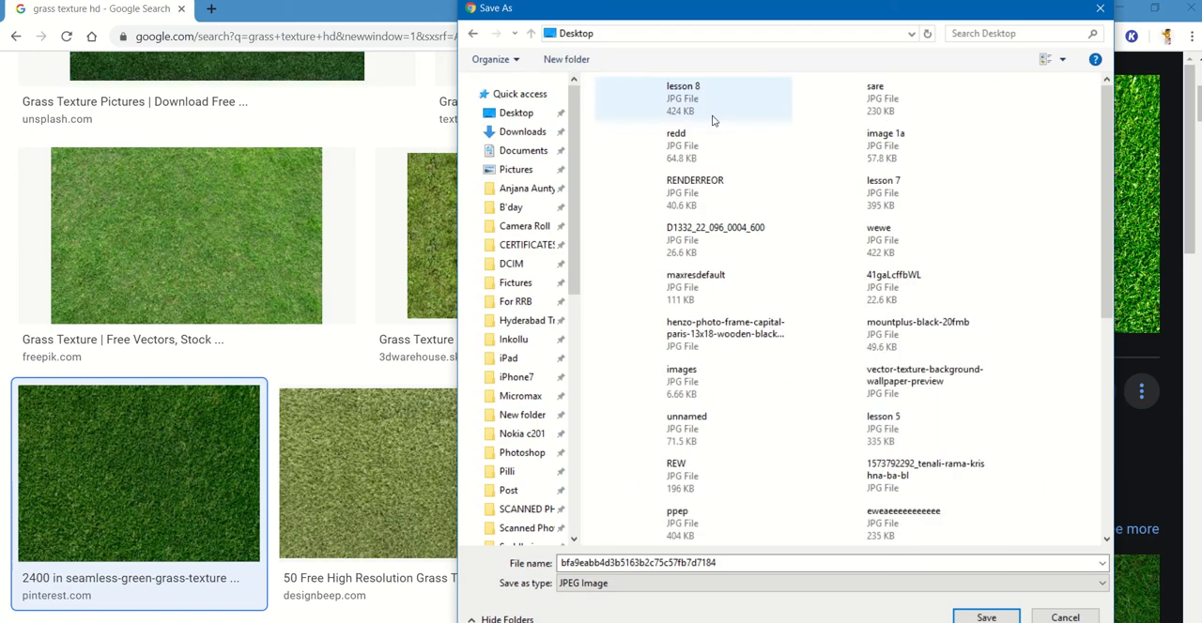
click(985, 617)
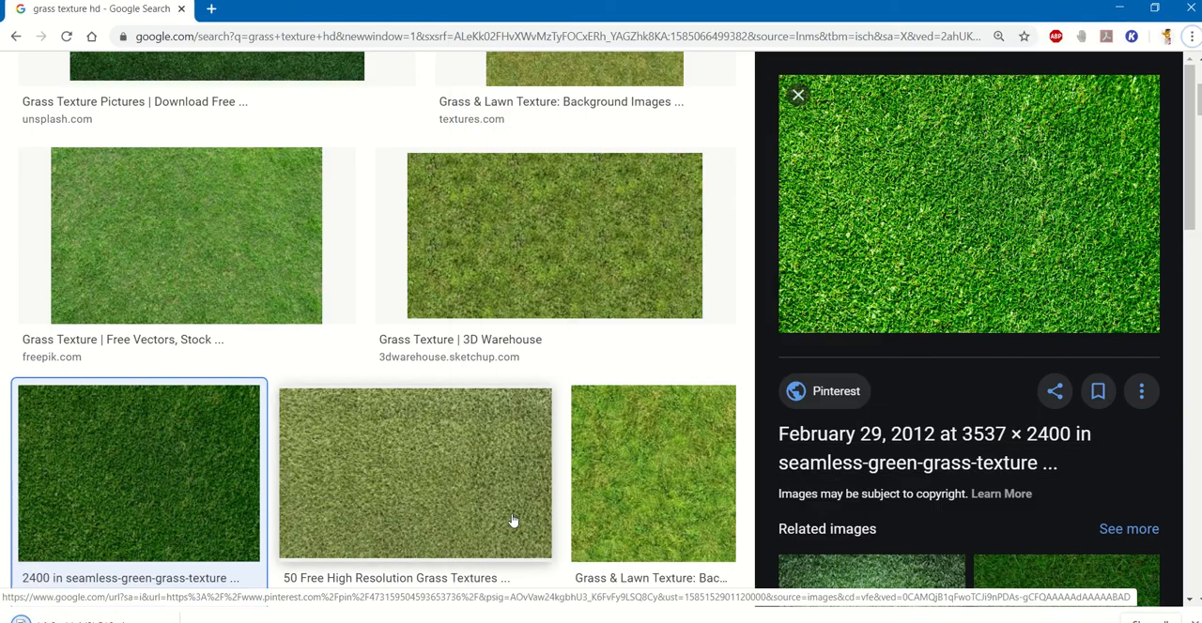
Step: Back in Revit, select the toposurface, edit it and reach its Material property
key(alt+Tab)
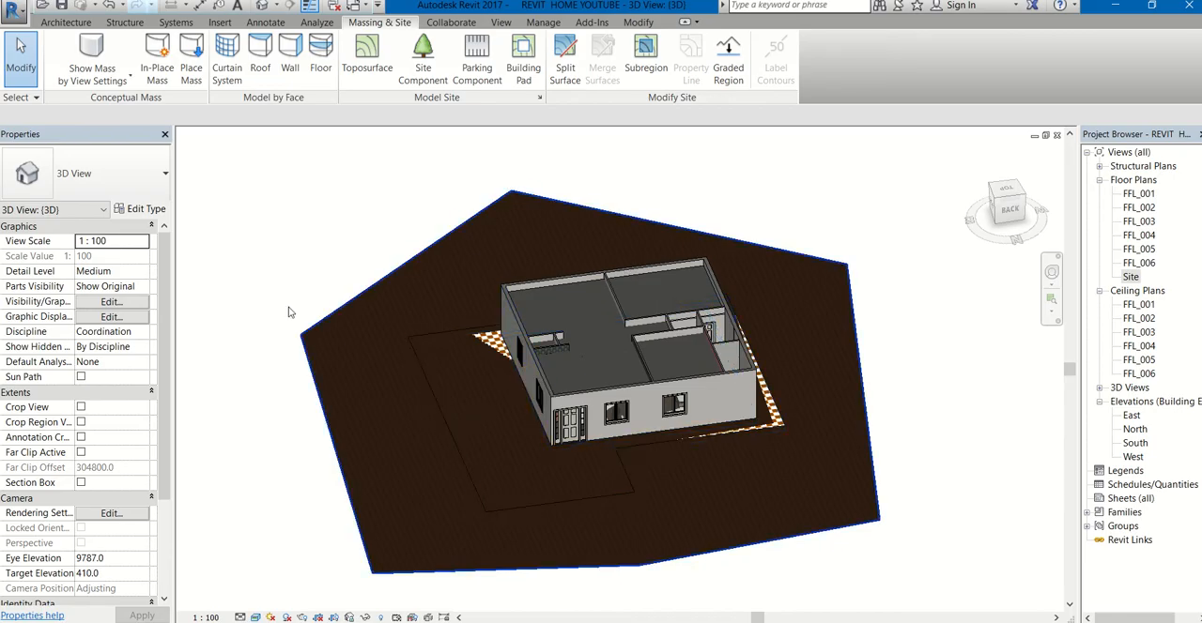
click(328, 335)
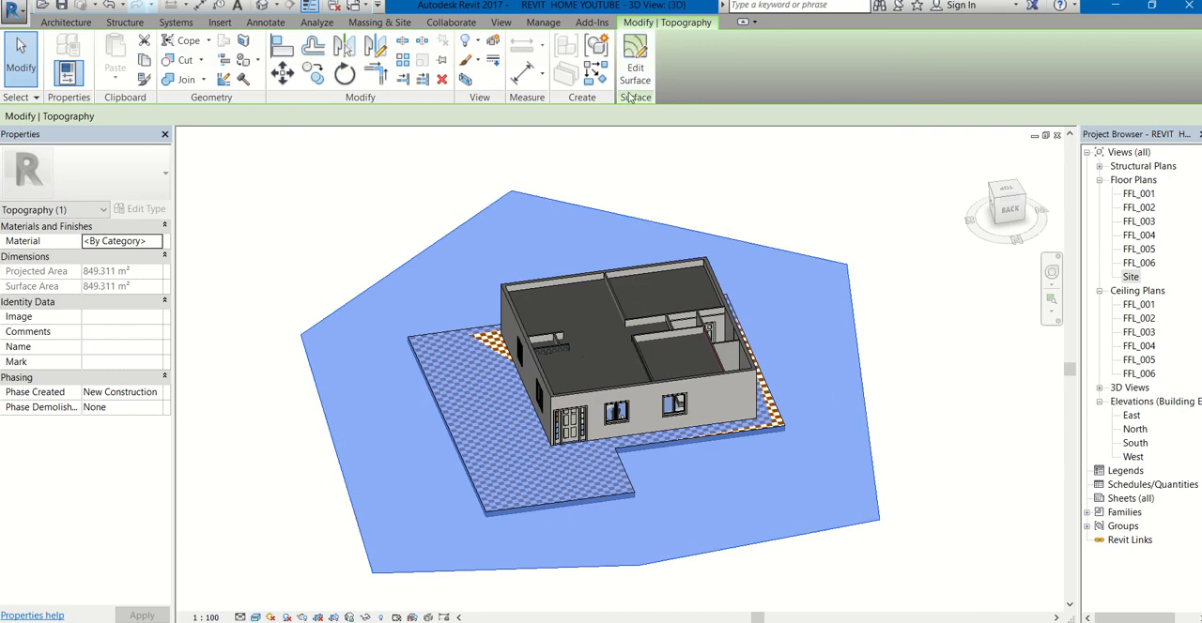
click(635, 70)
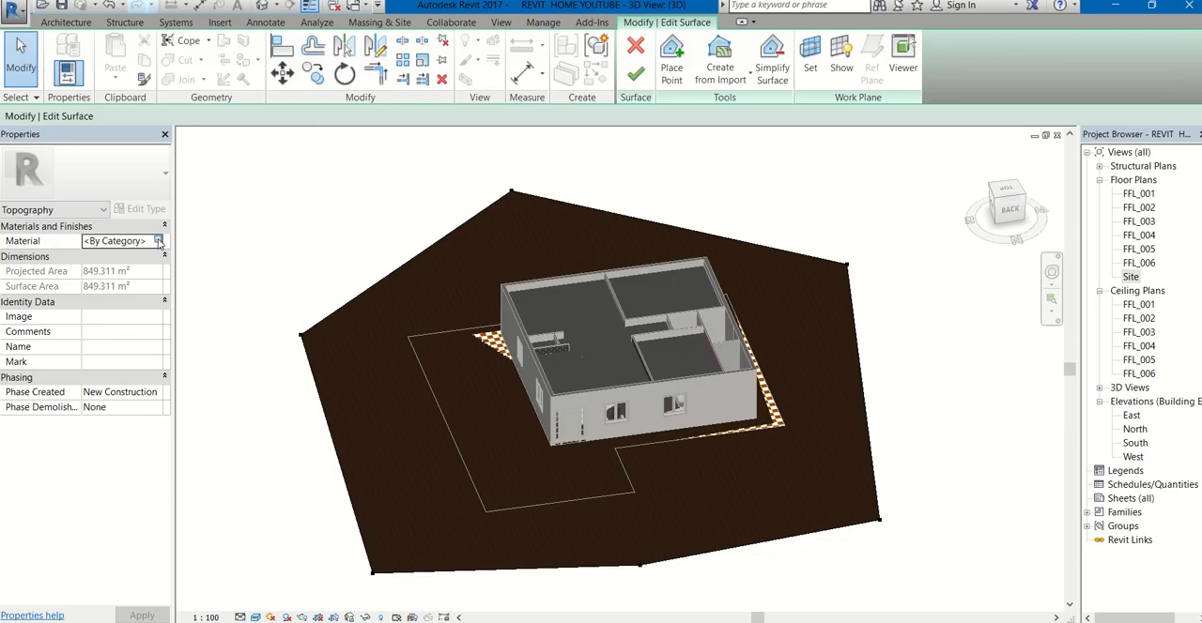
click(159, 241)
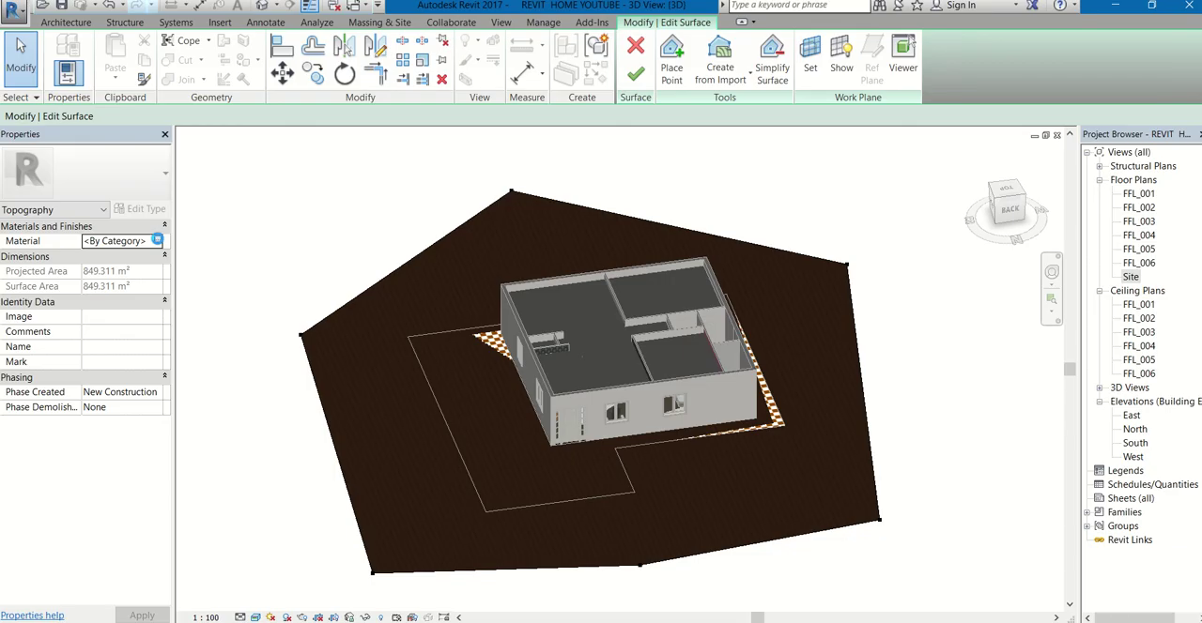
Step: In the Material Browser create a new material and rename it GRASSS1
click(157, 240)
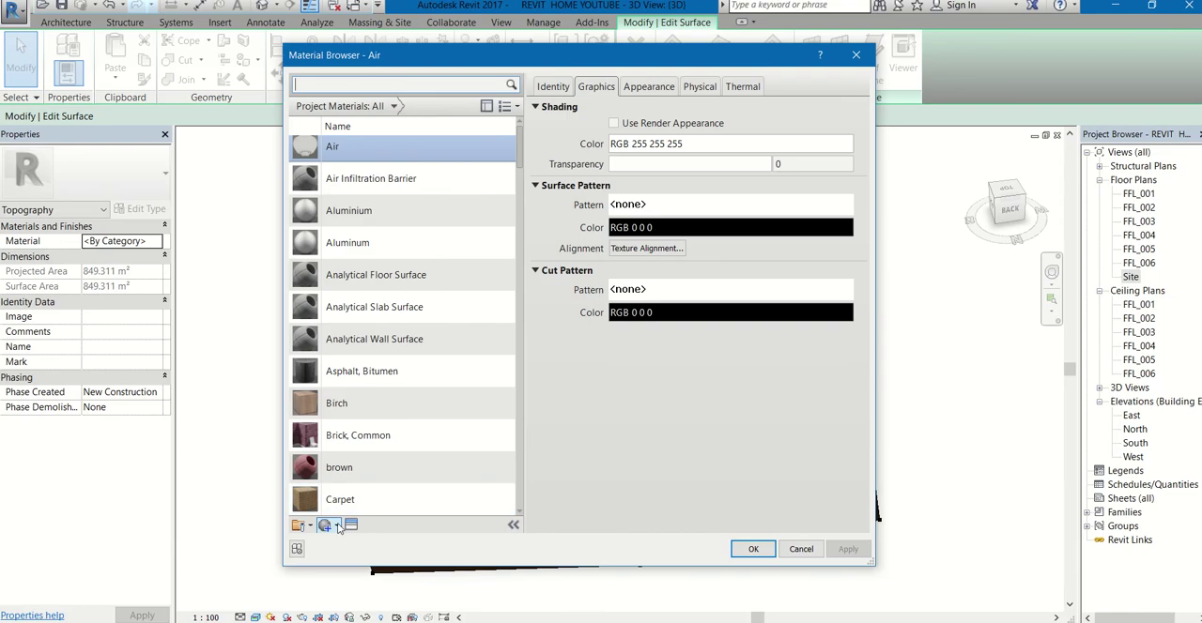
scroll(346, 434, down, 3)
scroll(346, 434, down, 3)
scroll(346, 434, down, 3)
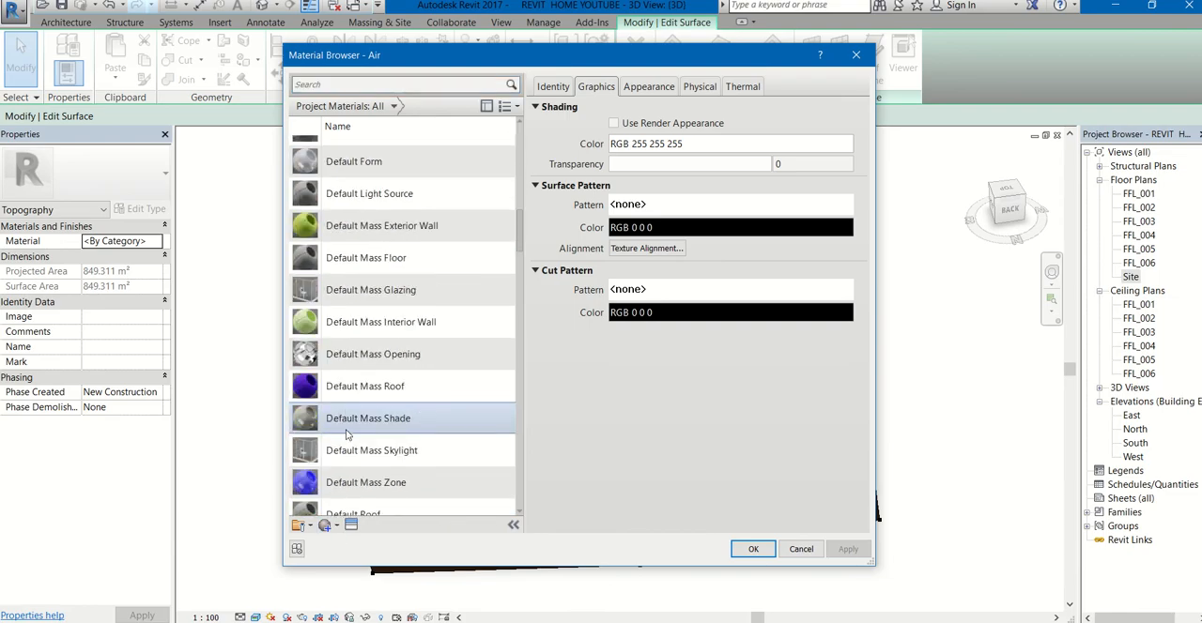
scroll(345, 434, down, 2)
scroll(345, 434, down, 3)
scroll(345, 469, down, 3)
scroll(345, 507, down, 2)
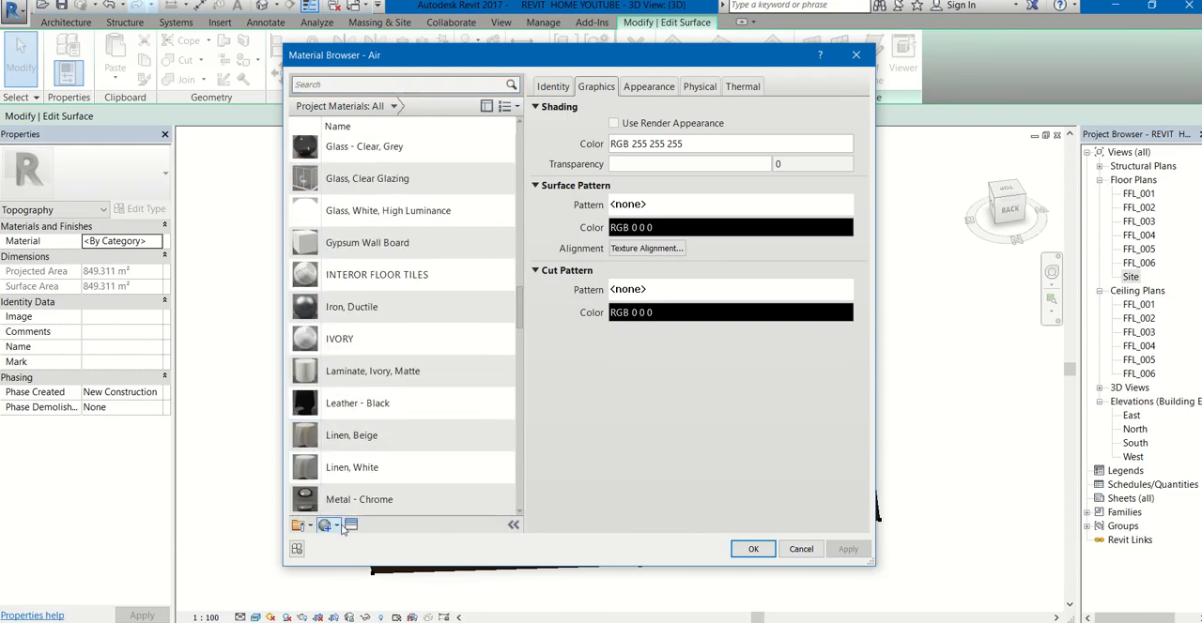
click(338, 528)
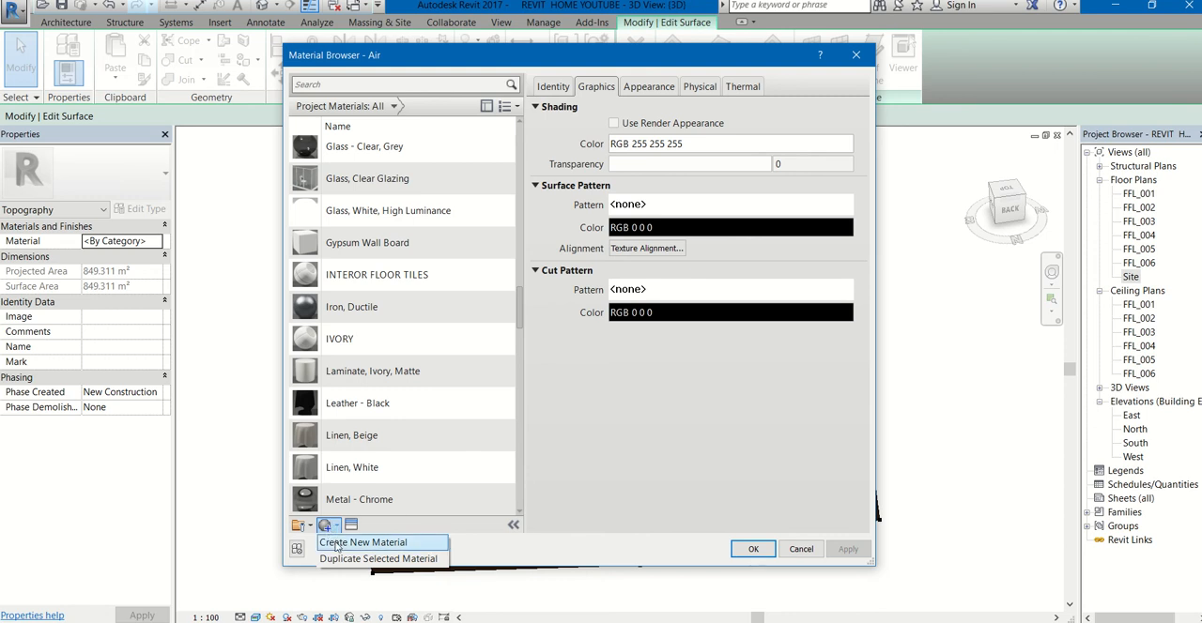
click(336, 545)
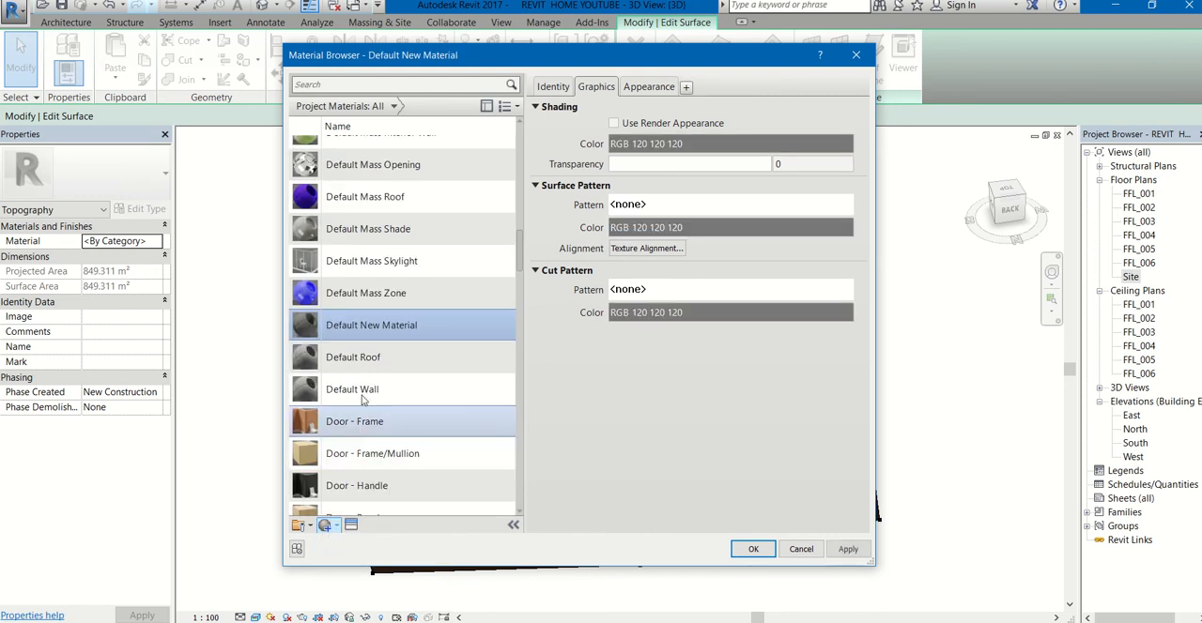
right_click(366, 330)
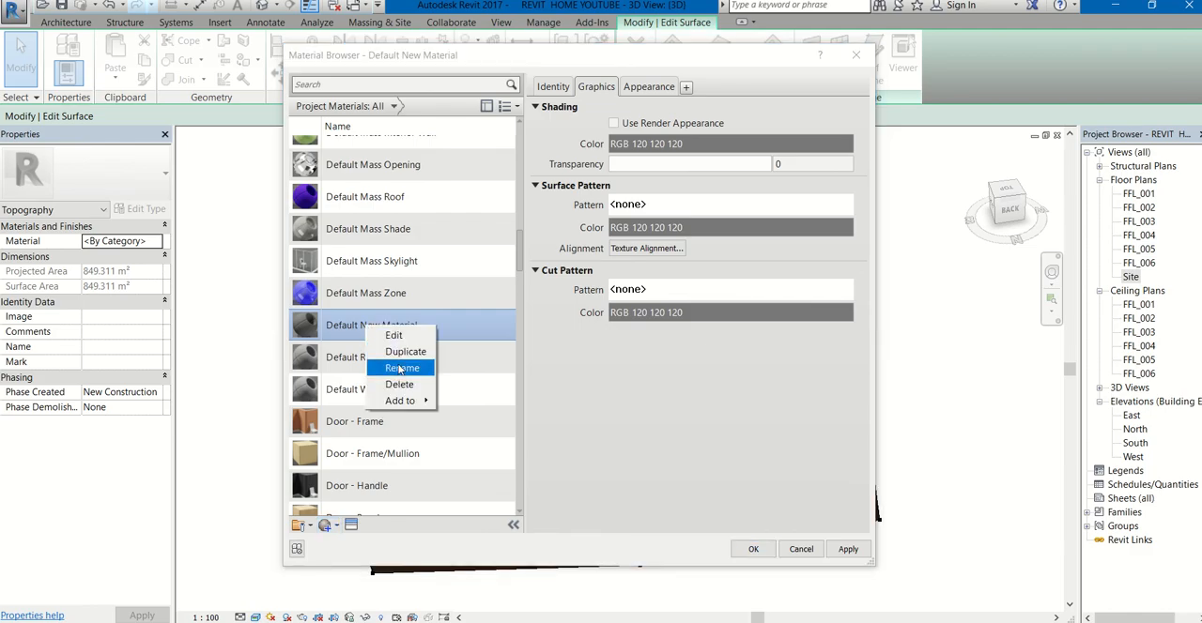
click(400, 369)
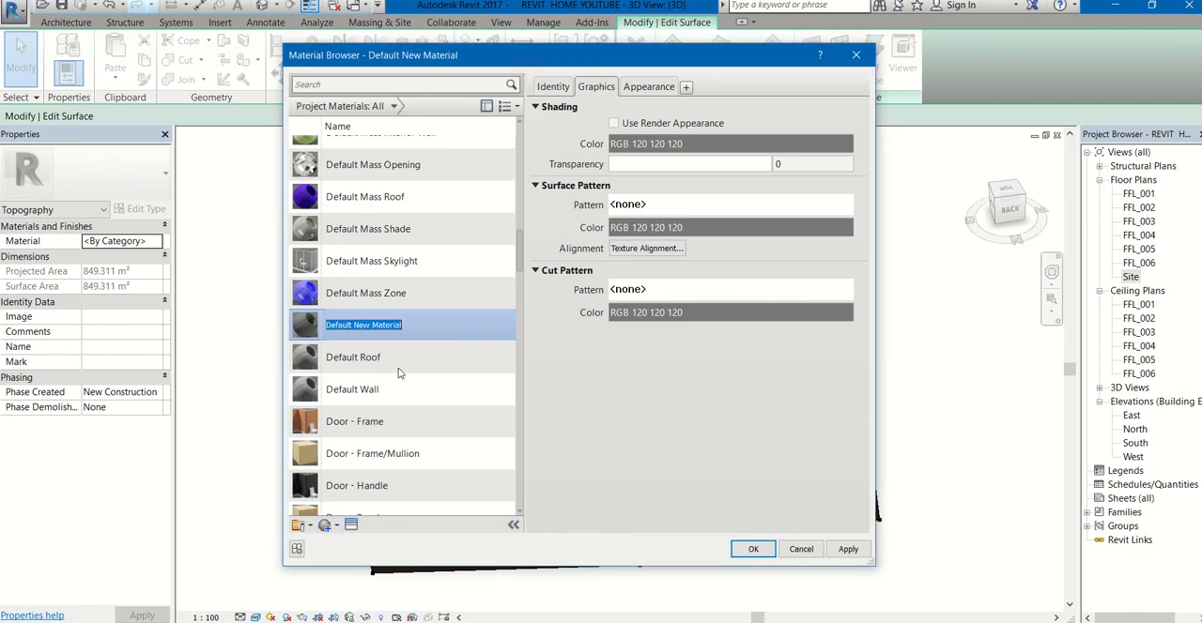
text(GRASS)
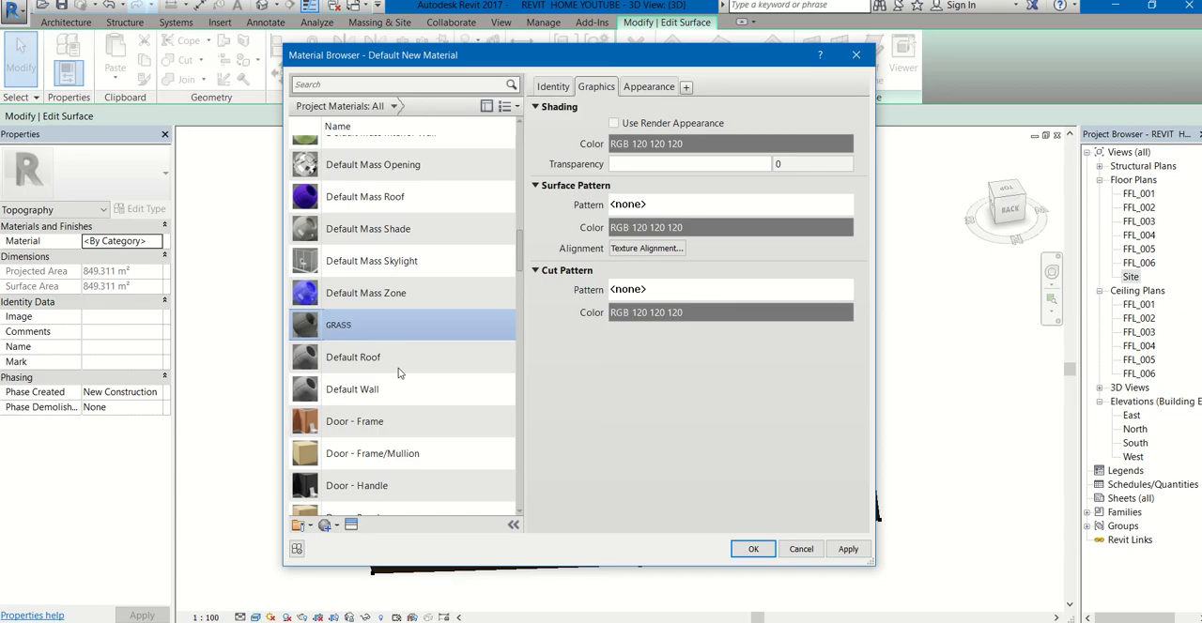
text(A)
key(Return)
Step: Assign the downloaded grass image from the Desktop as GRASSS1's appearance texture
click(649, 86)
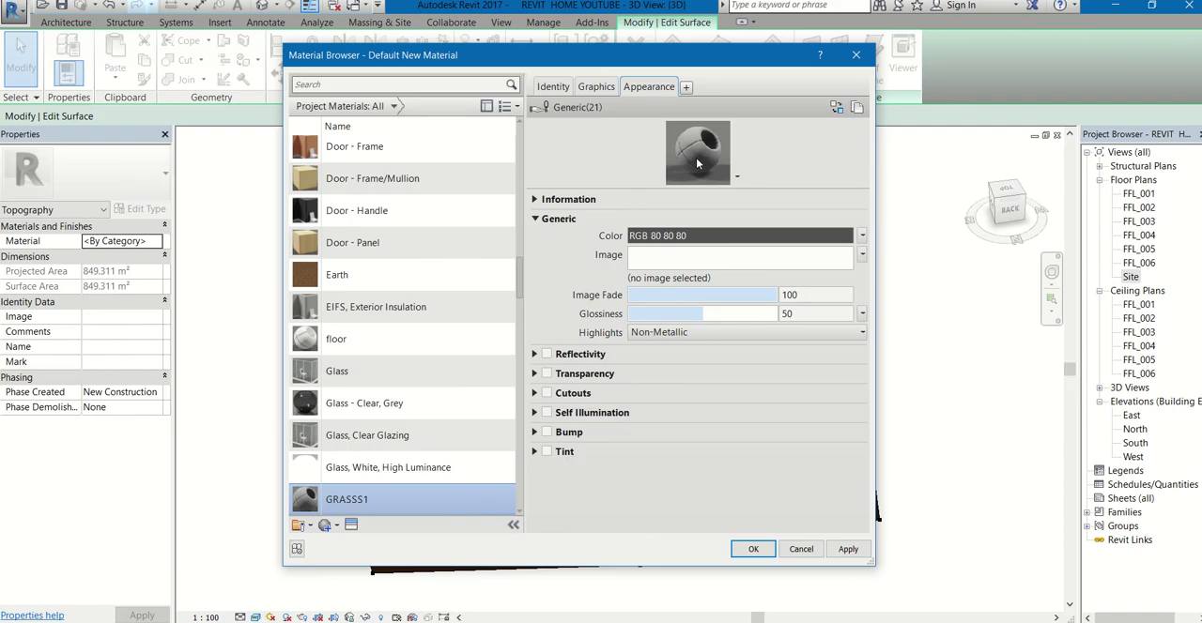
click(709, 260)
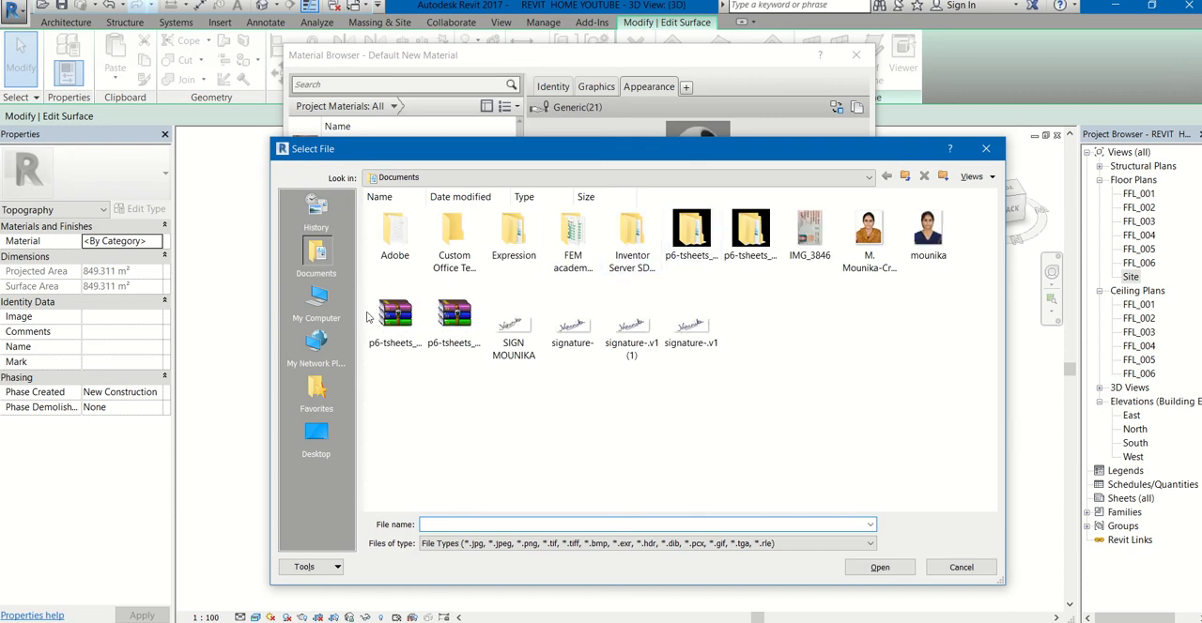
click(316, 437)
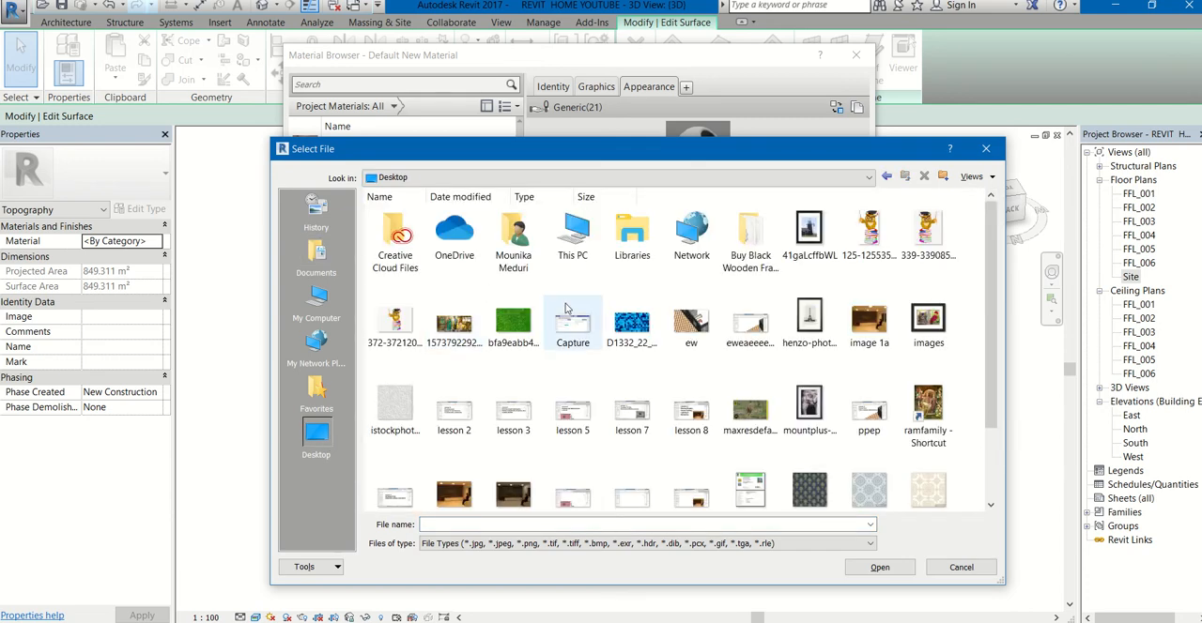
mouse_move(513, 327)
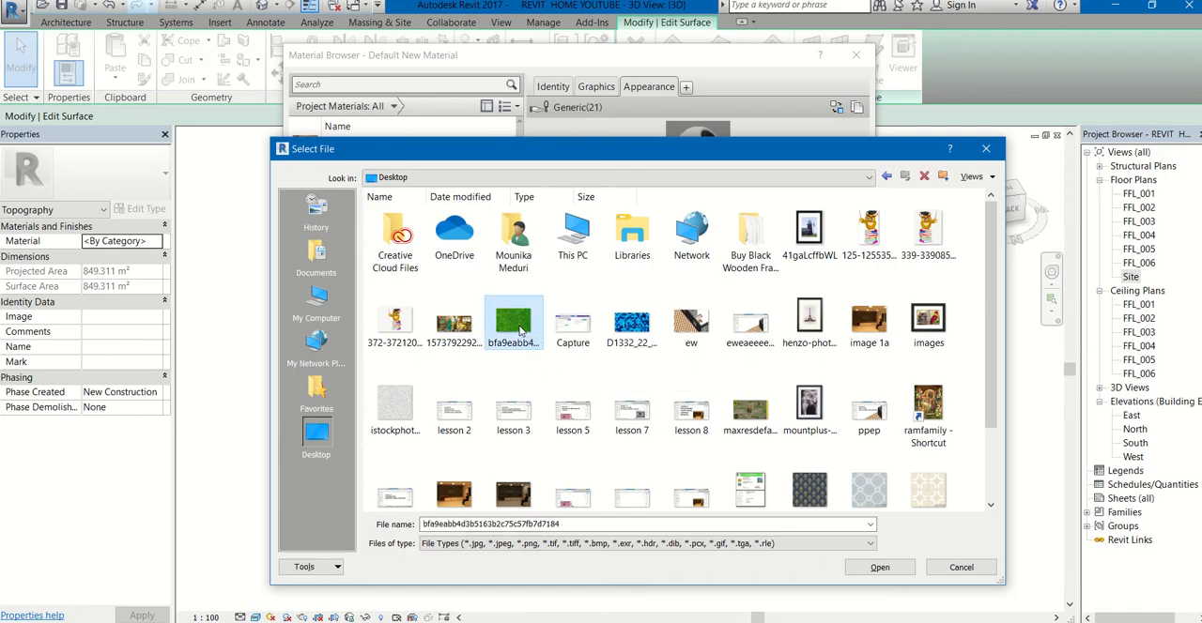
double_click(519, 328)
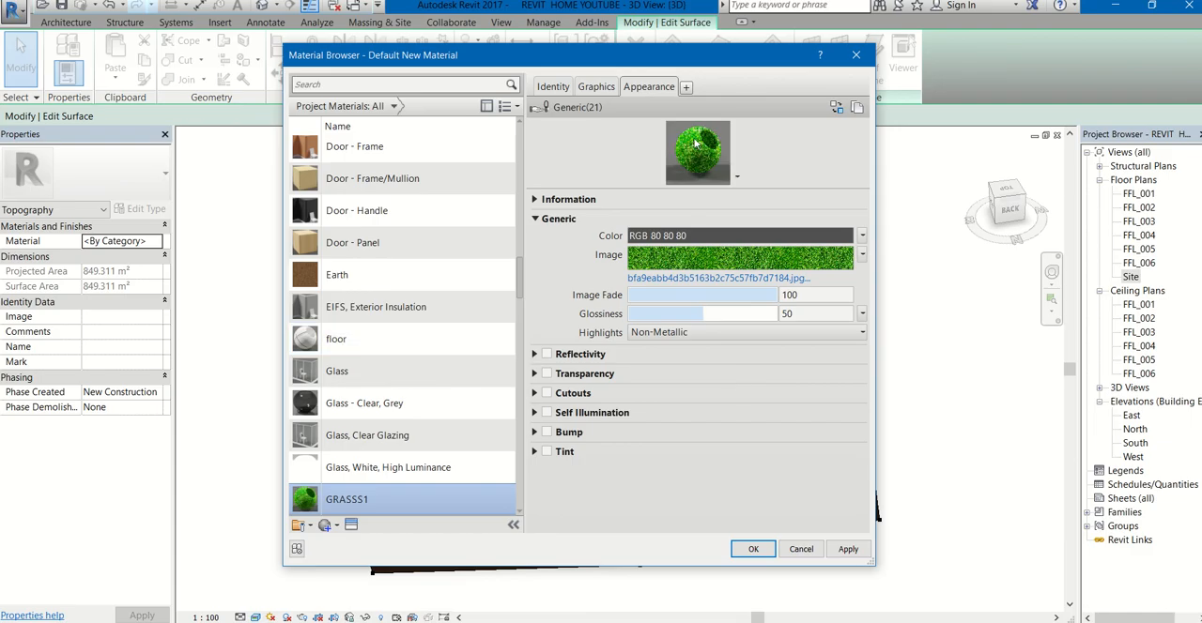
Step: Apply GRASSS1 to the toposurface, finish the surface and orbit to view the grass around the pad
click(753, 549)
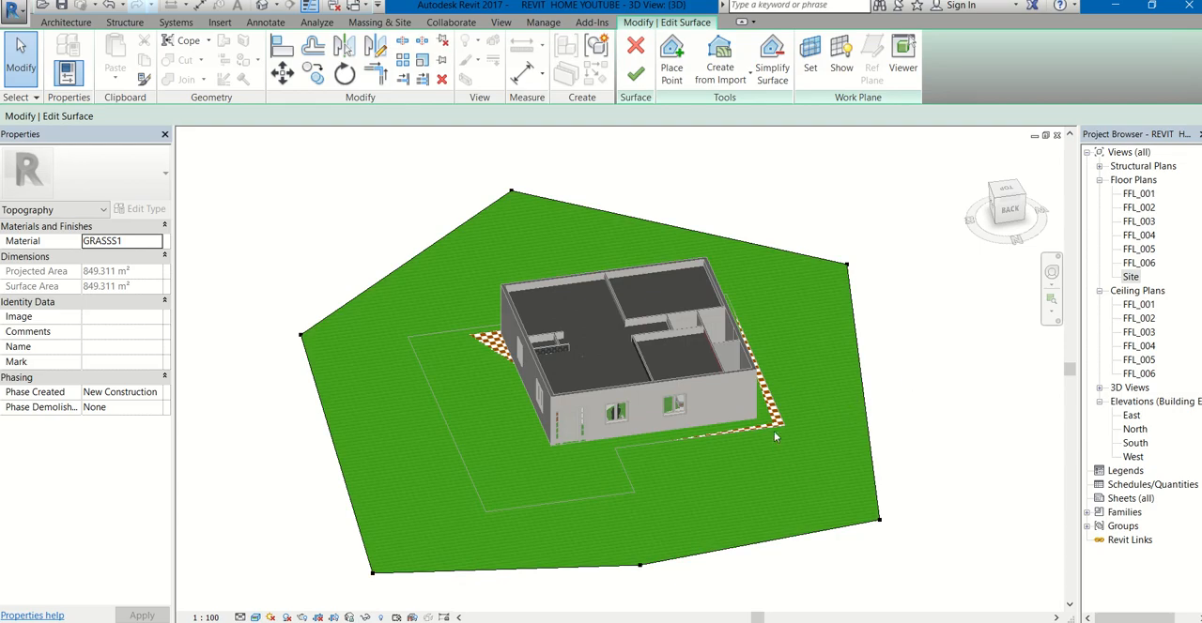
scroll(774, 431, up, 1)
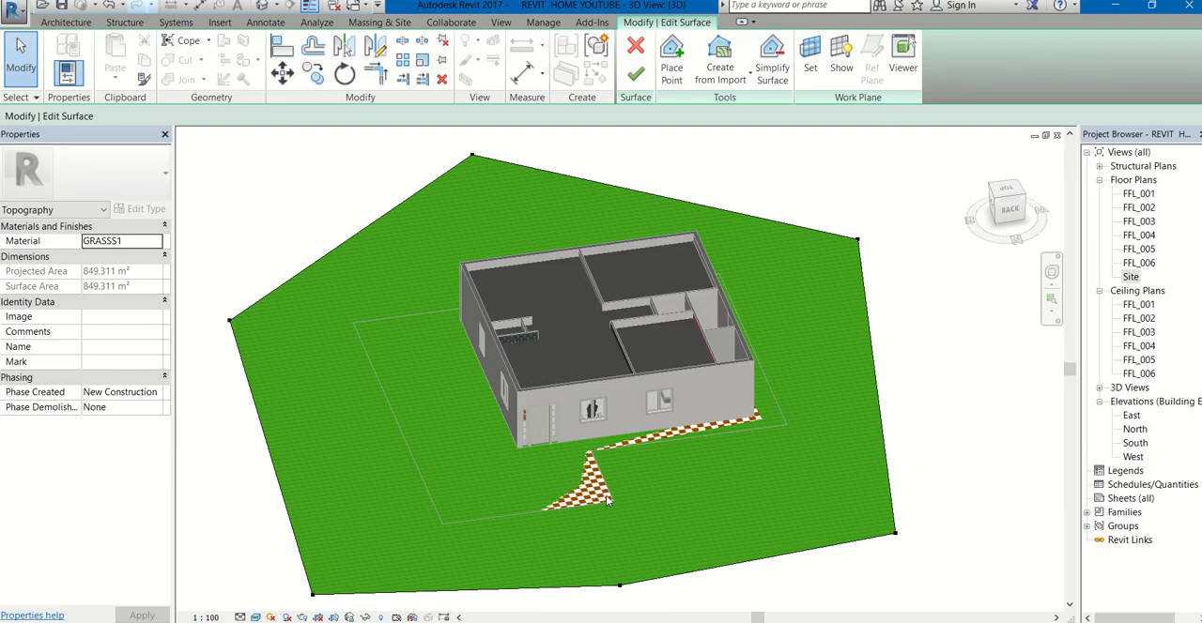
scroll(608, 500, down, 1)
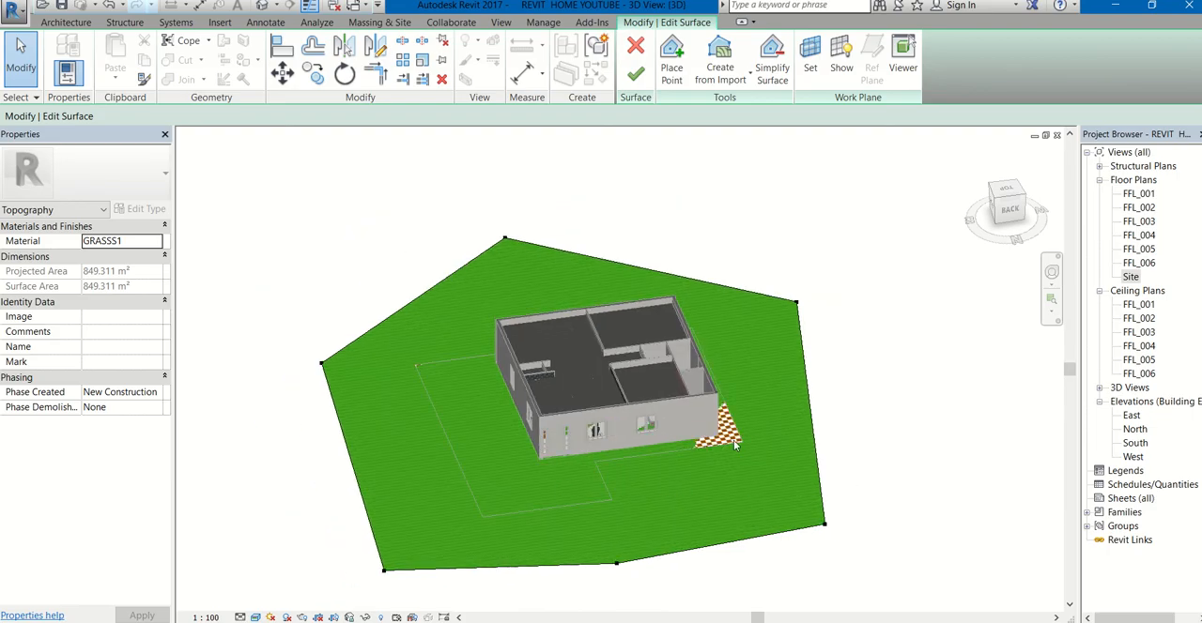
shift+middle_drag(729, 446, 688, 449)
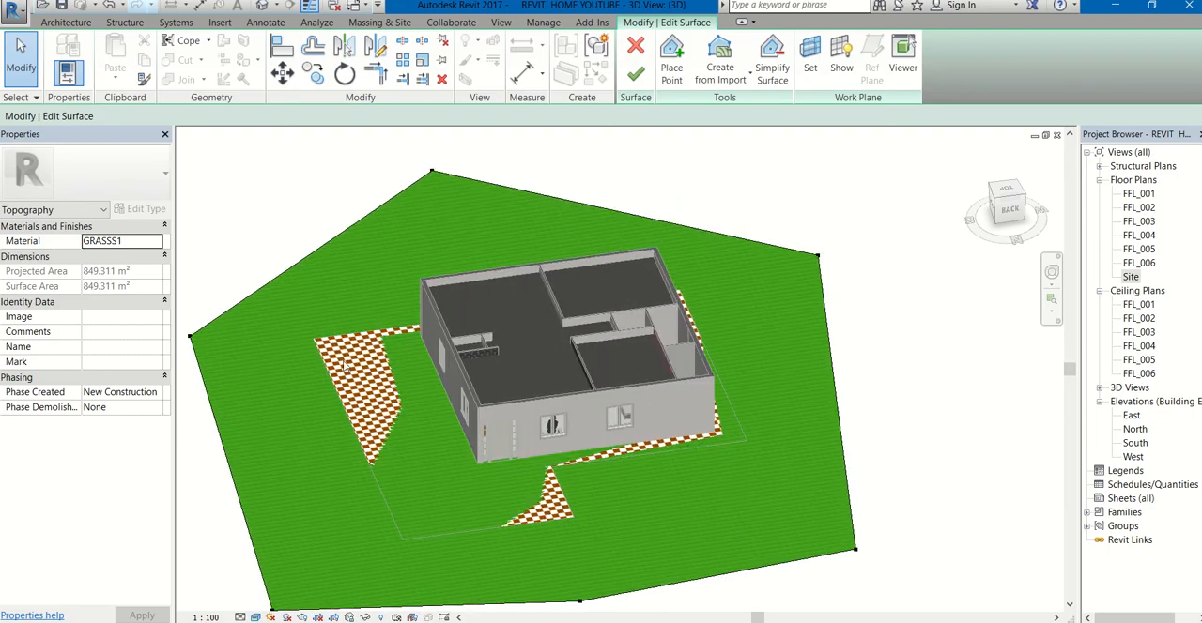
shift+middle_drag(735, 443, 713, 413)
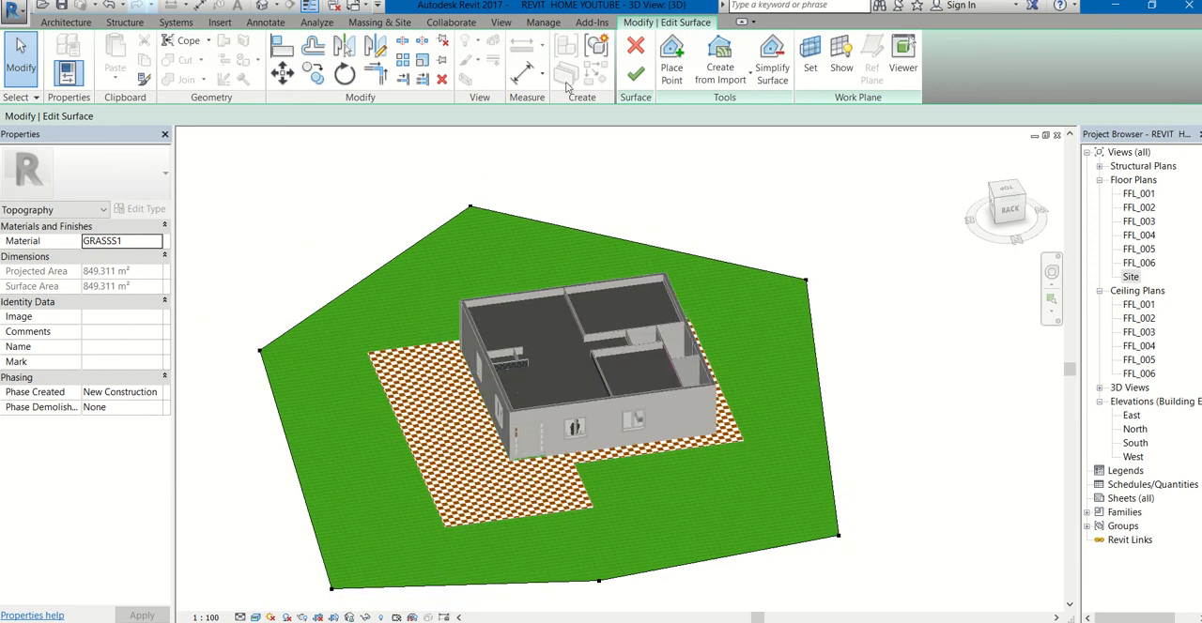
click(635, 73)
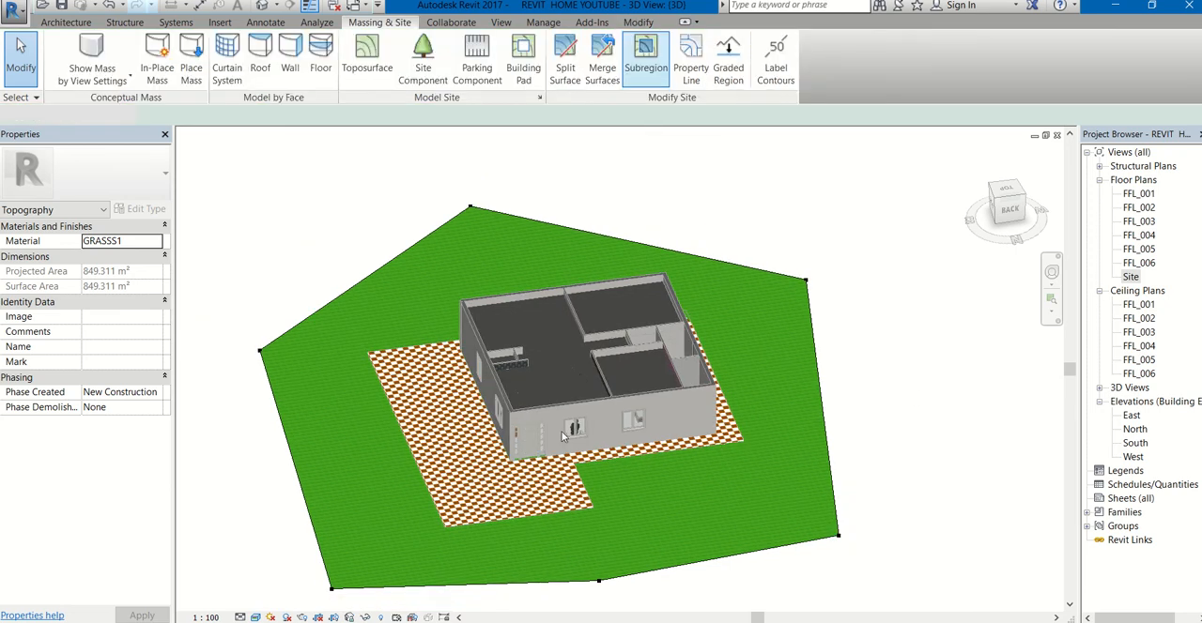
key(Escape)
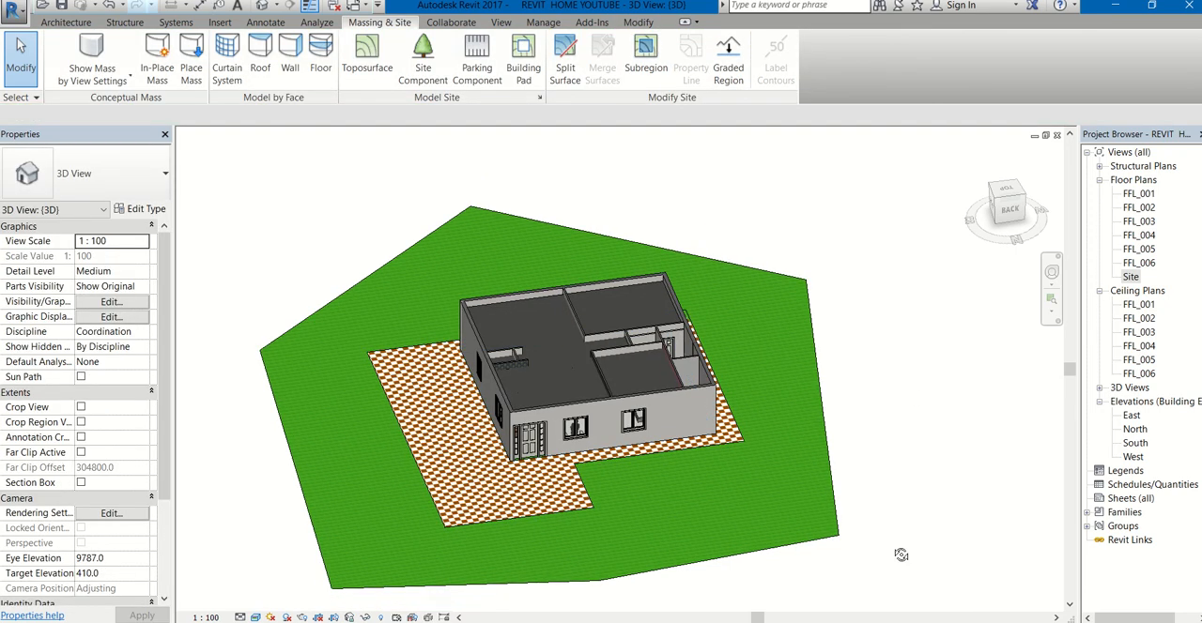
mouse_move(824, 582)
shift+middle_down()
mouse_move(796, 480)
mouse_move(787, 496)
shift+middle_up()
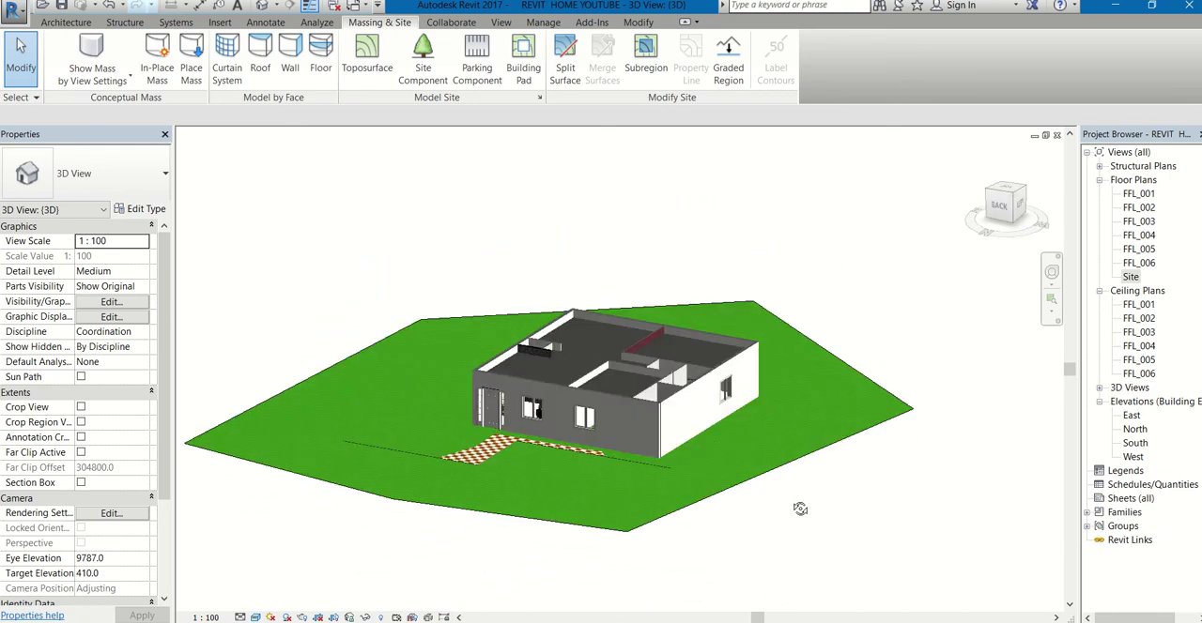
Step: Set the PARKING_TILES floor's Height Offset From Level to 304.8 and orbit to another side
click(478, 463)
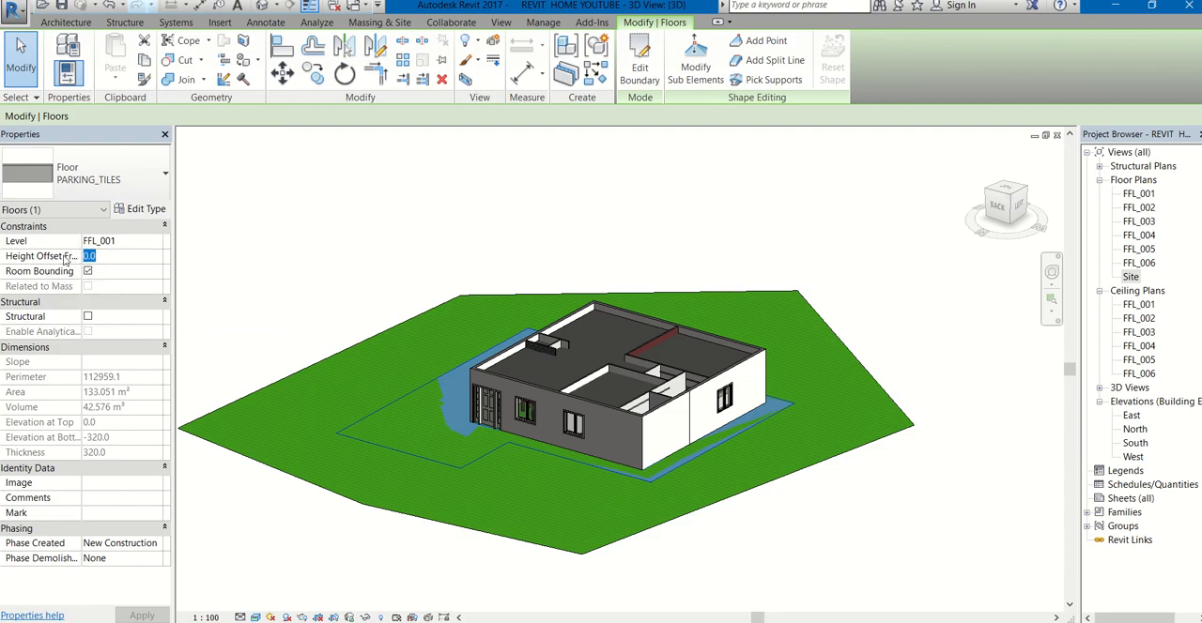
text(1)
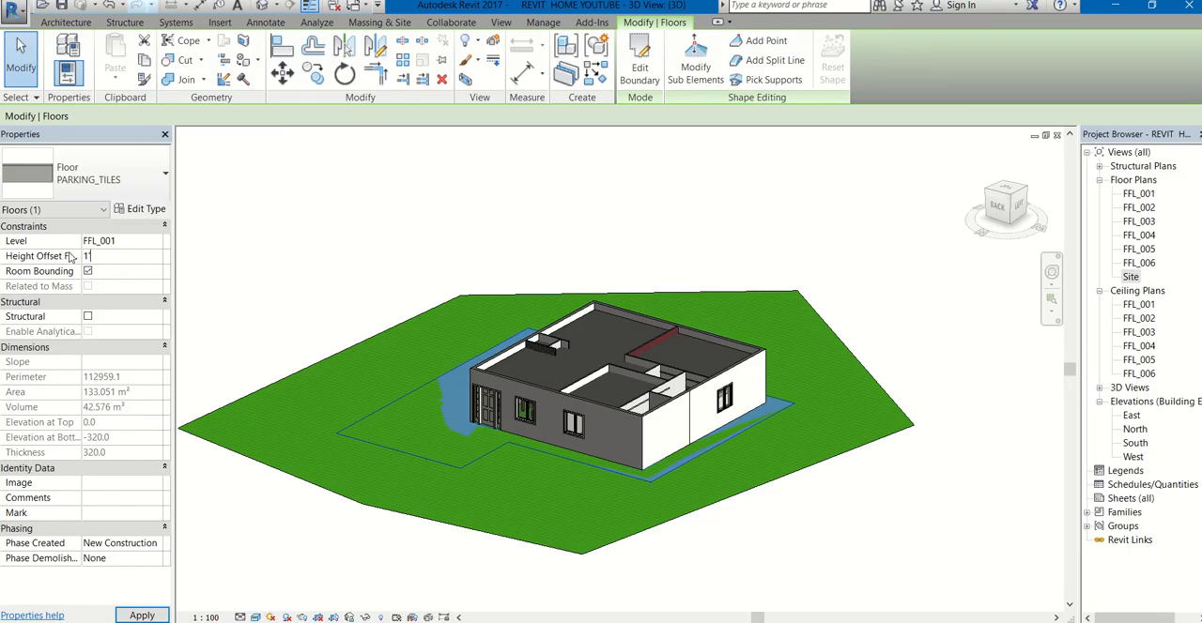
text(2)
key(Return)
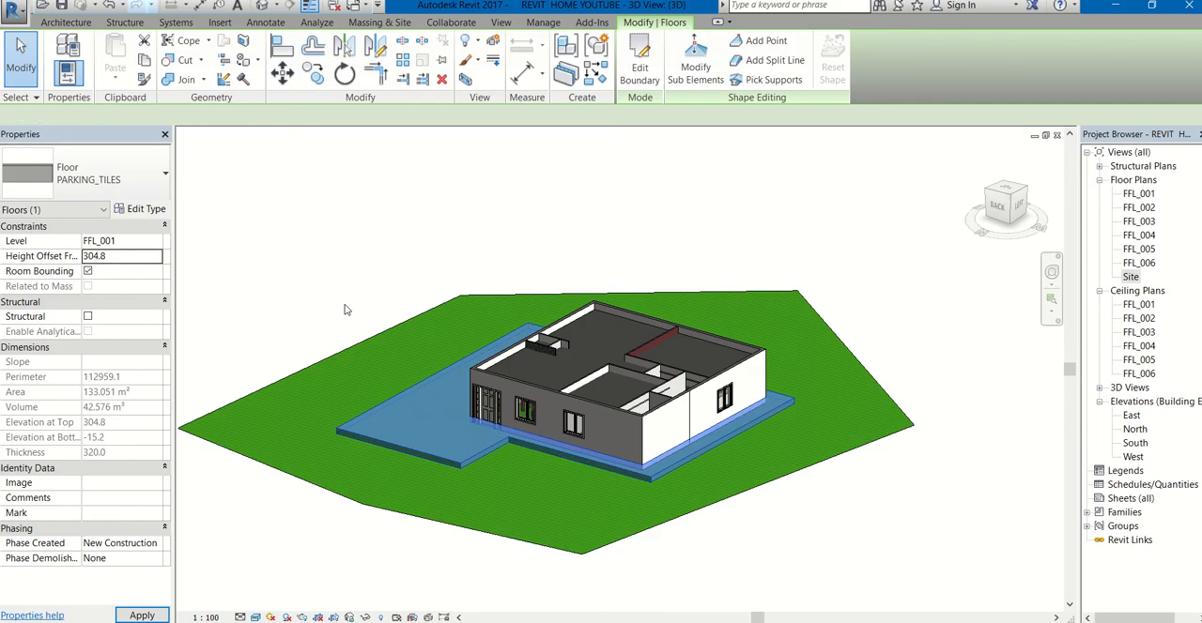
click(735, 586)
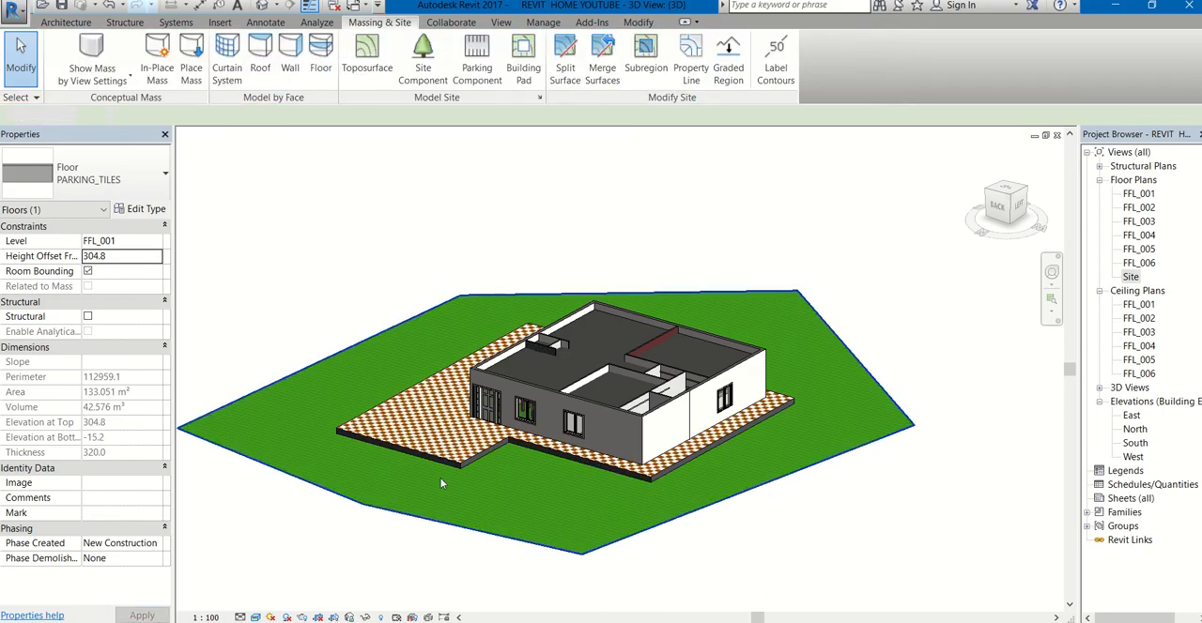
mouse_move(469, 514)
shift+middle_down()
mouse_move(687, 571)
mouse_move(766, 474)
mouse_move(733, 507)
shift+middle_up()
Step: Open the Site floor plan and start the Site Component tool
double_click(1131, 277)
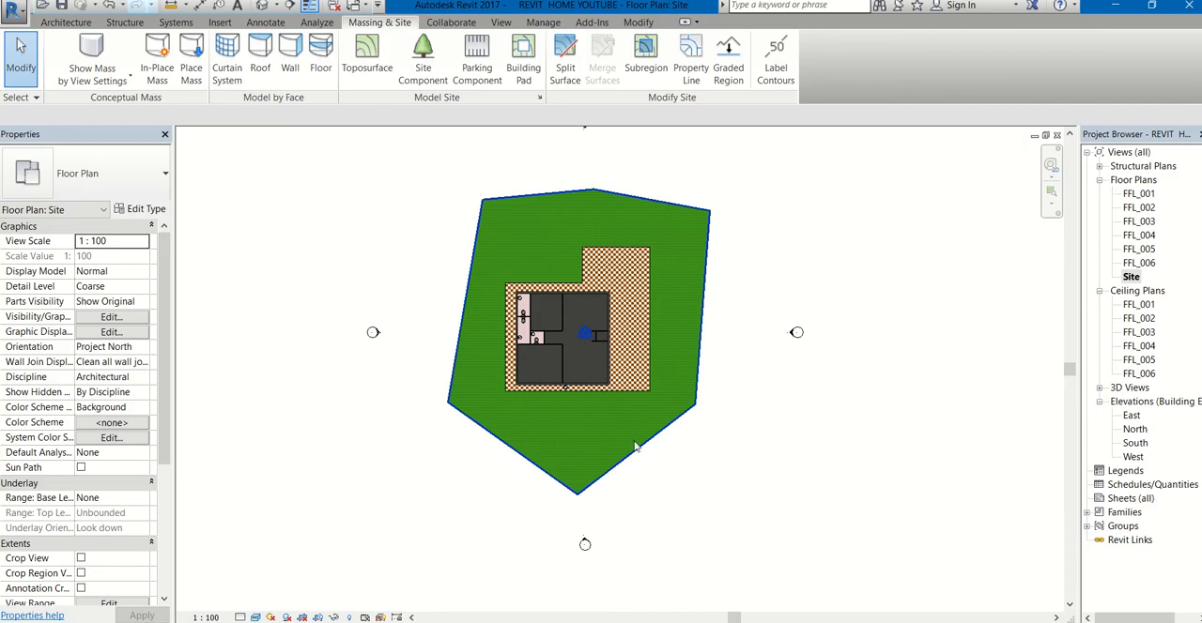
click(422, 73)
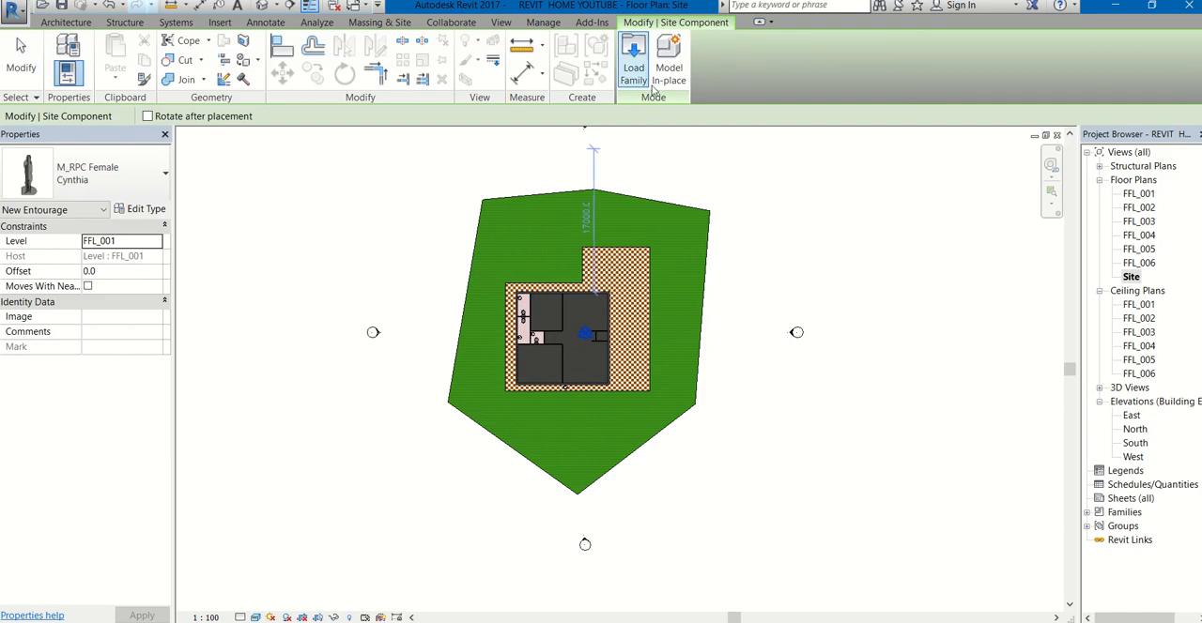
Step: In Load Family, navigate up to Libraries and into the India > Planting folder
click(634, 67)
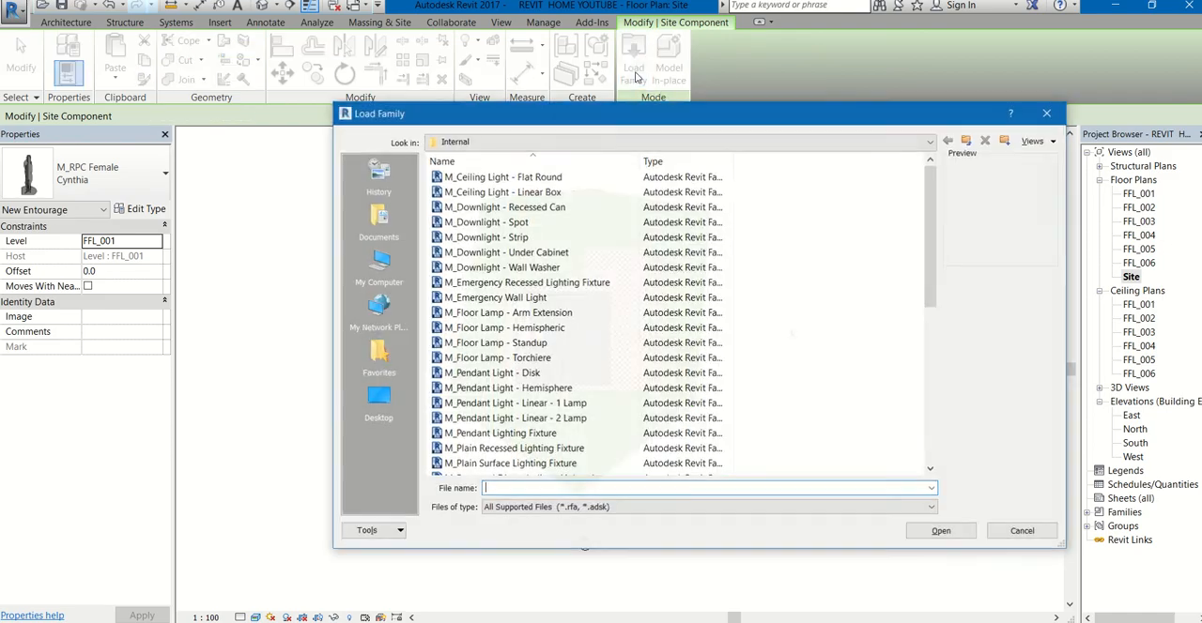
click(966, 141)
click(966, 140)
click(967, 141)
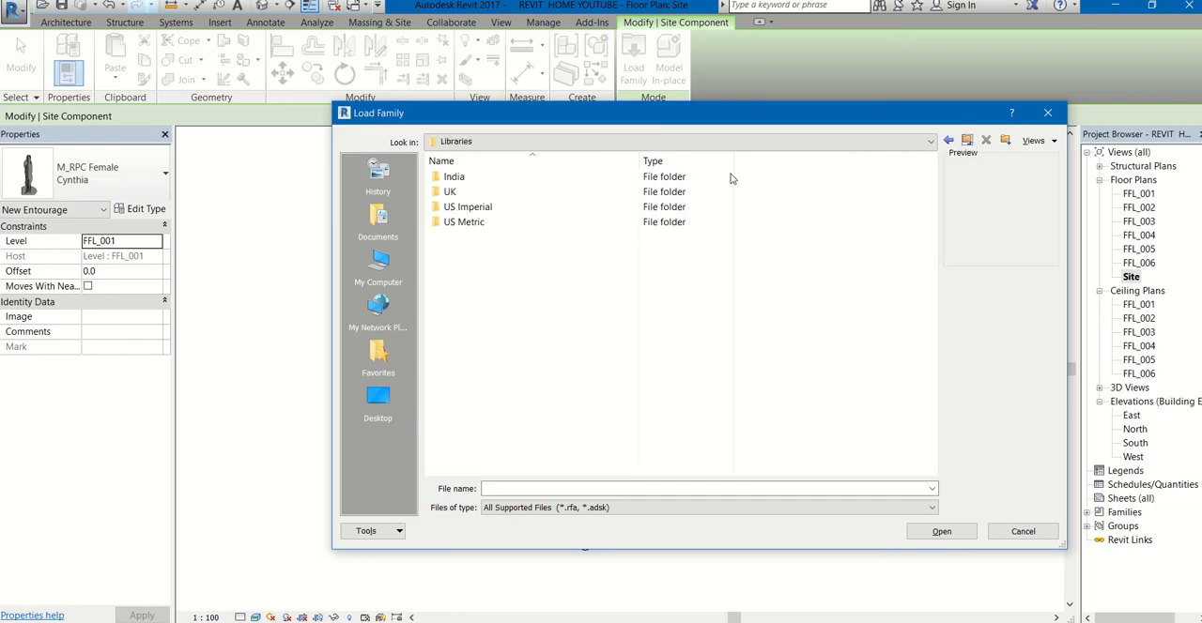
click(511, 178)
double_click(511, 178)
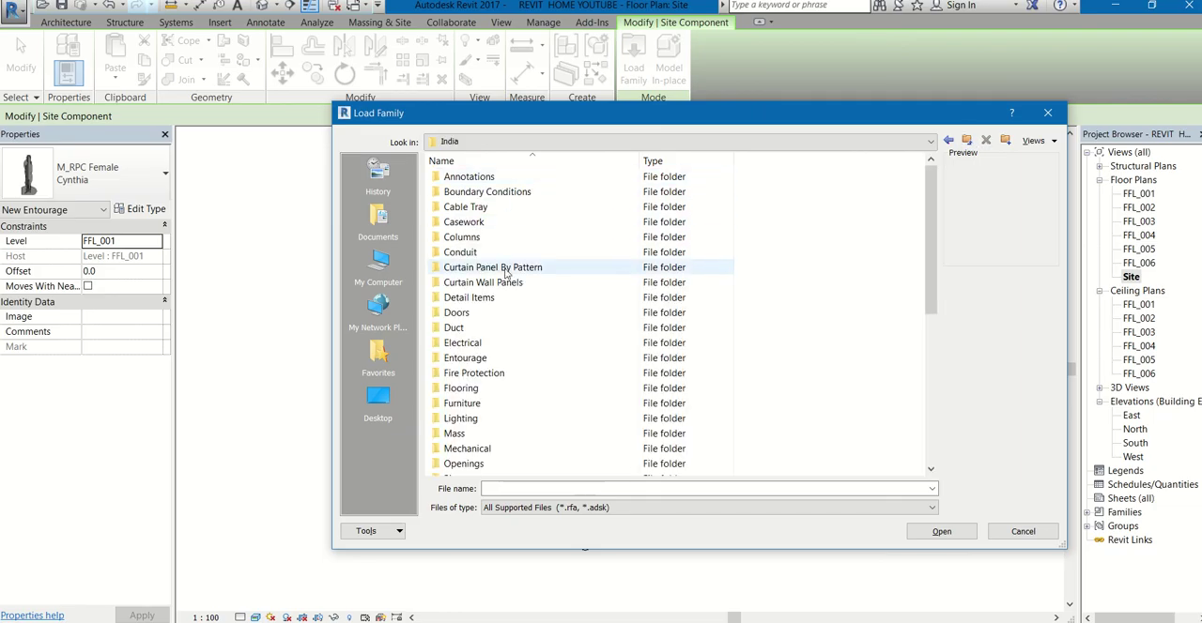
scroll(491, 392, down, 1)
scroll(492, 398, down, 2)
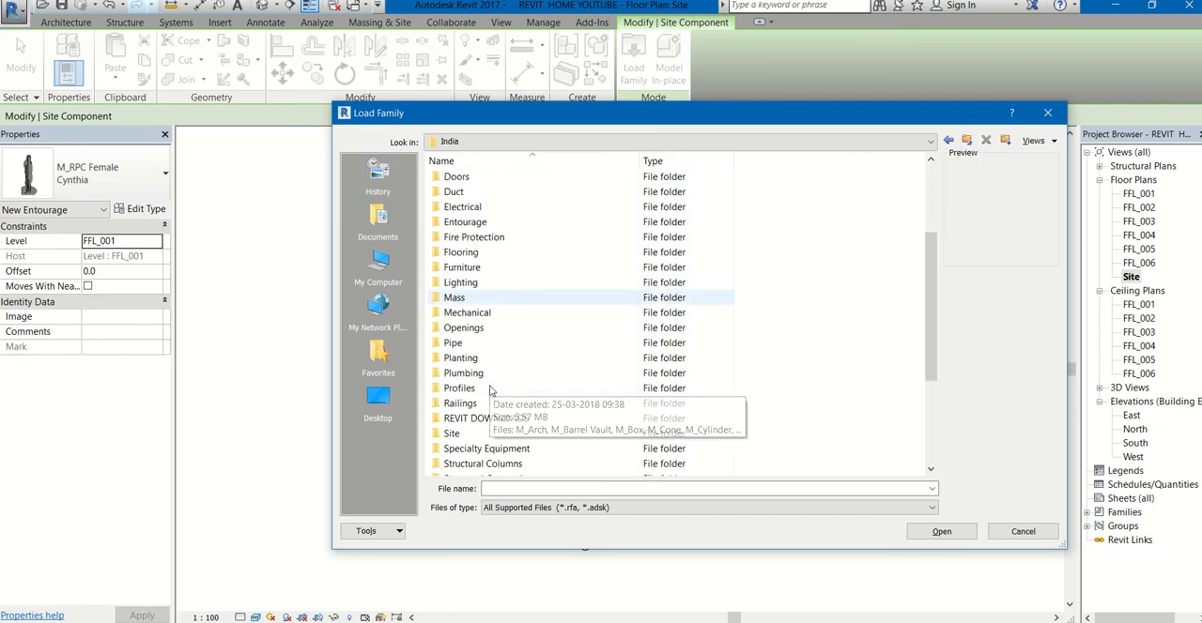
double_click(460, 357)
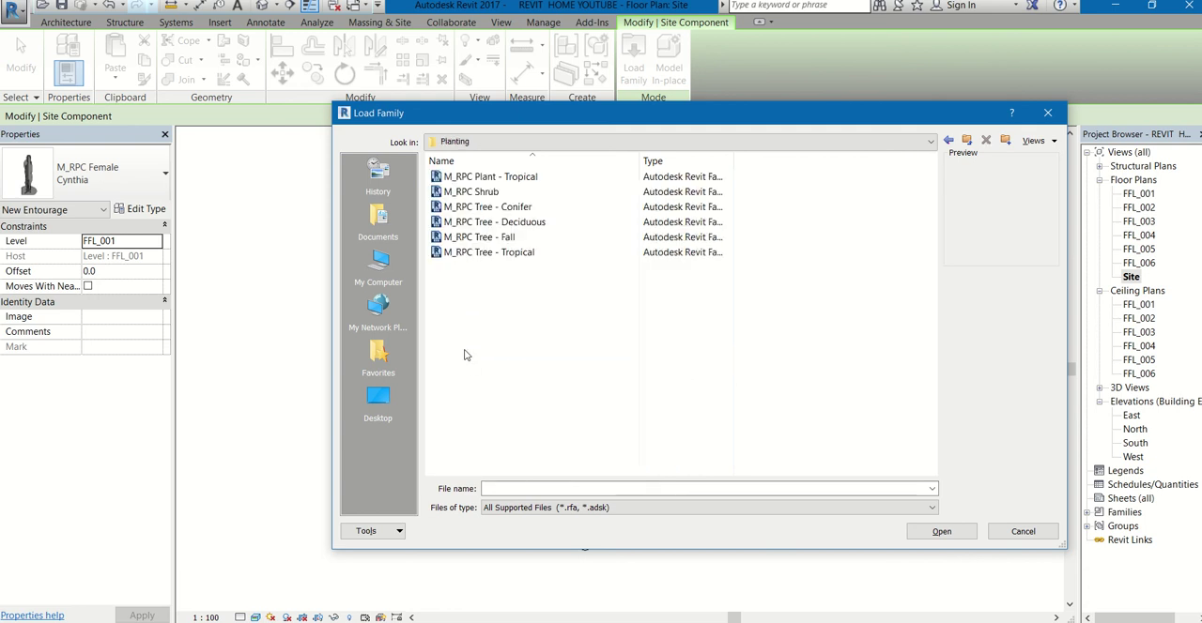
Step: Preview the planting families and load M_RPC Tree - Tropical, accepting the upgrade
click(499, 178)
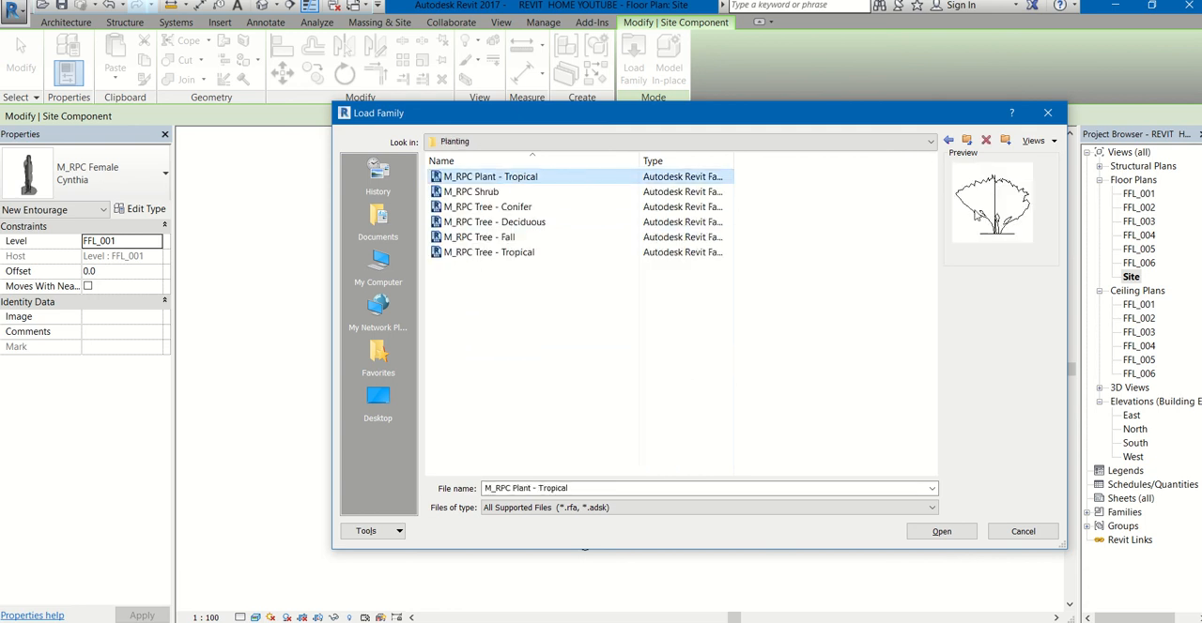
click(488, 192)
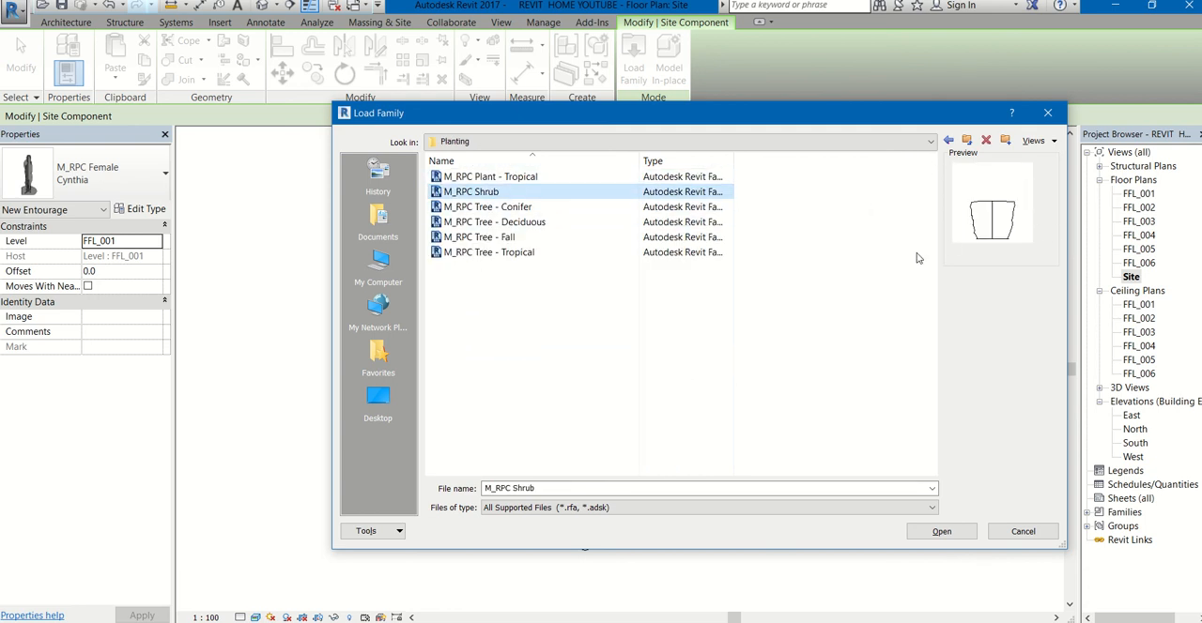
click(515, 207)
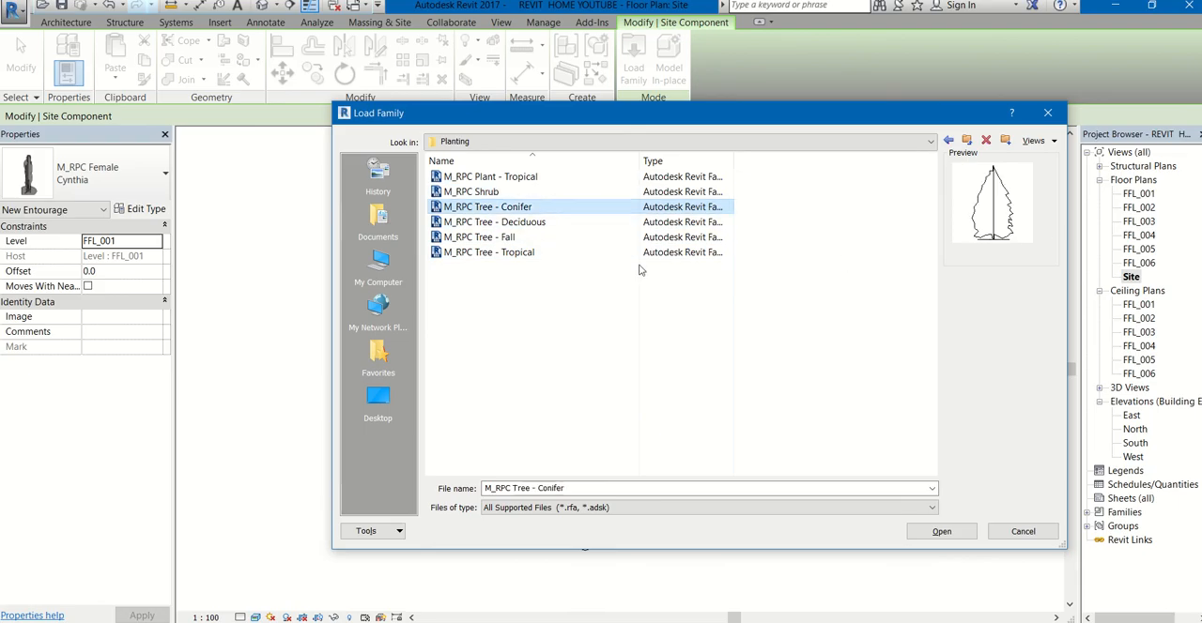
click(522, 223)
click(507, 236)
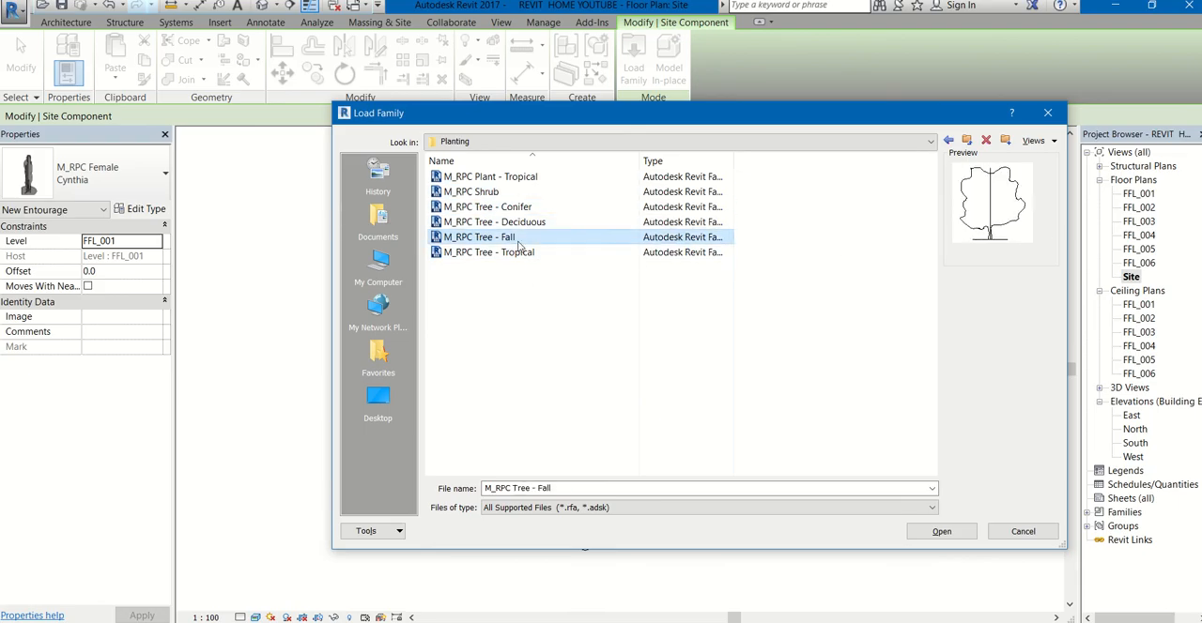
click(514, 252)
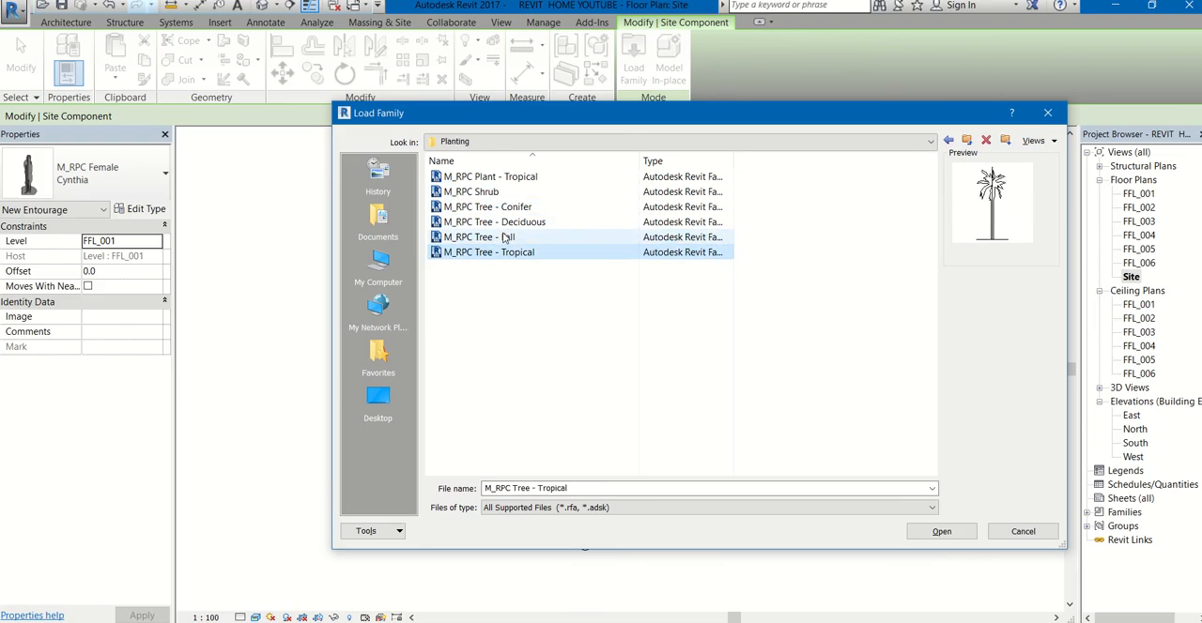
double_click(514, 252)
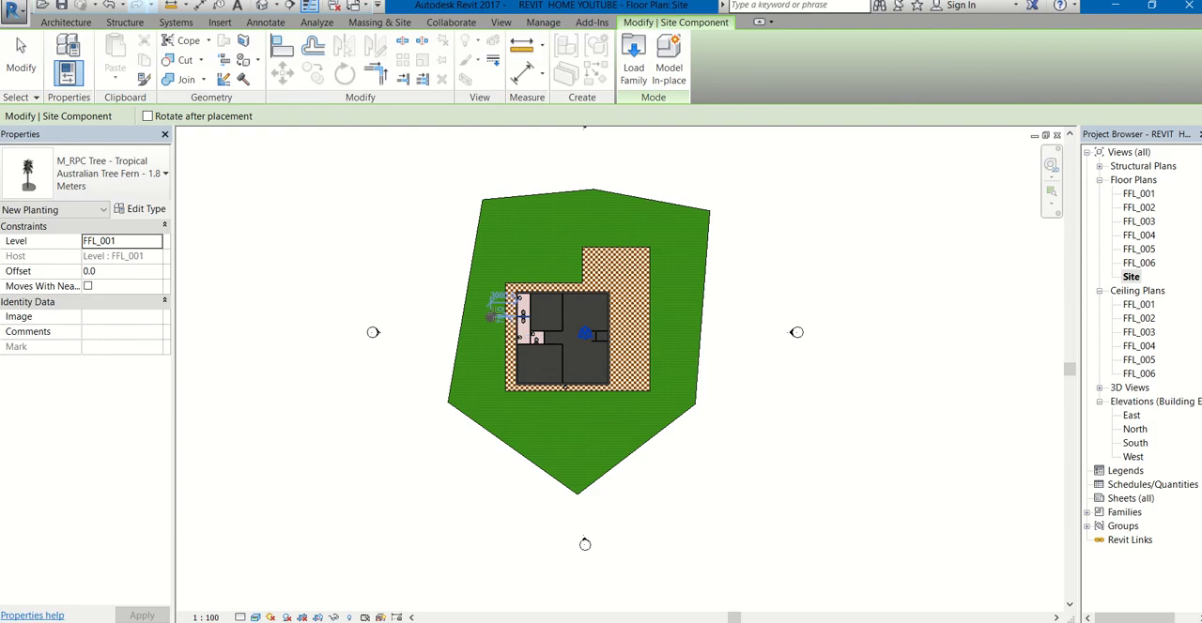
Step: Place four Australian Tree Ferns: one west of the house, three along the paving's right side
click(498, 305)
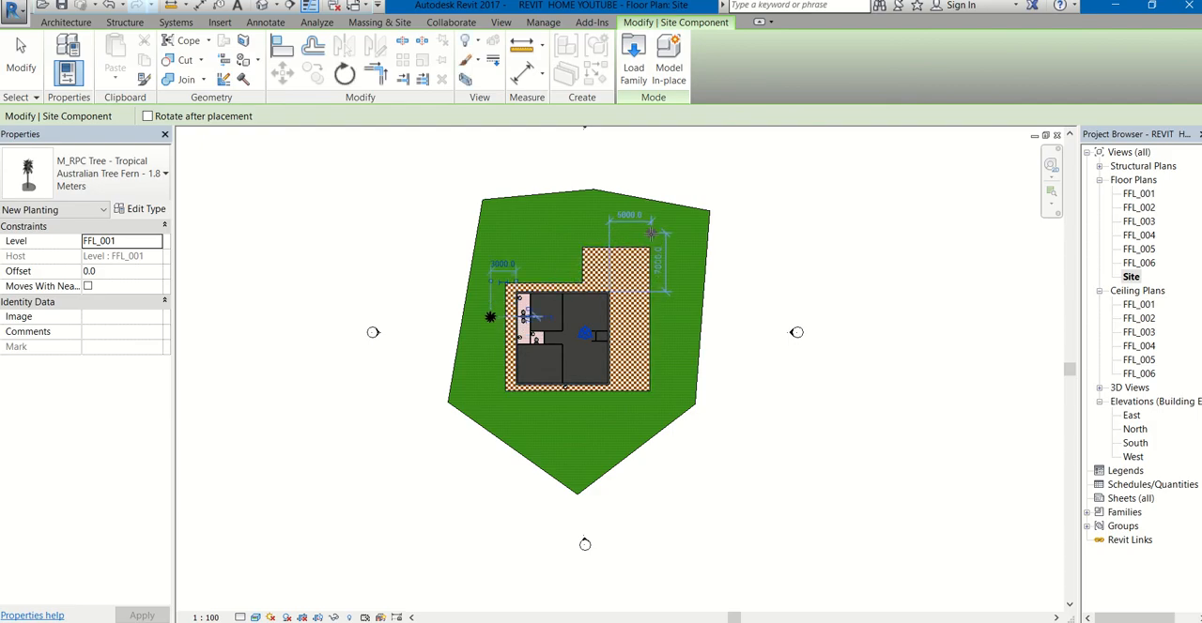
click(657, 265)
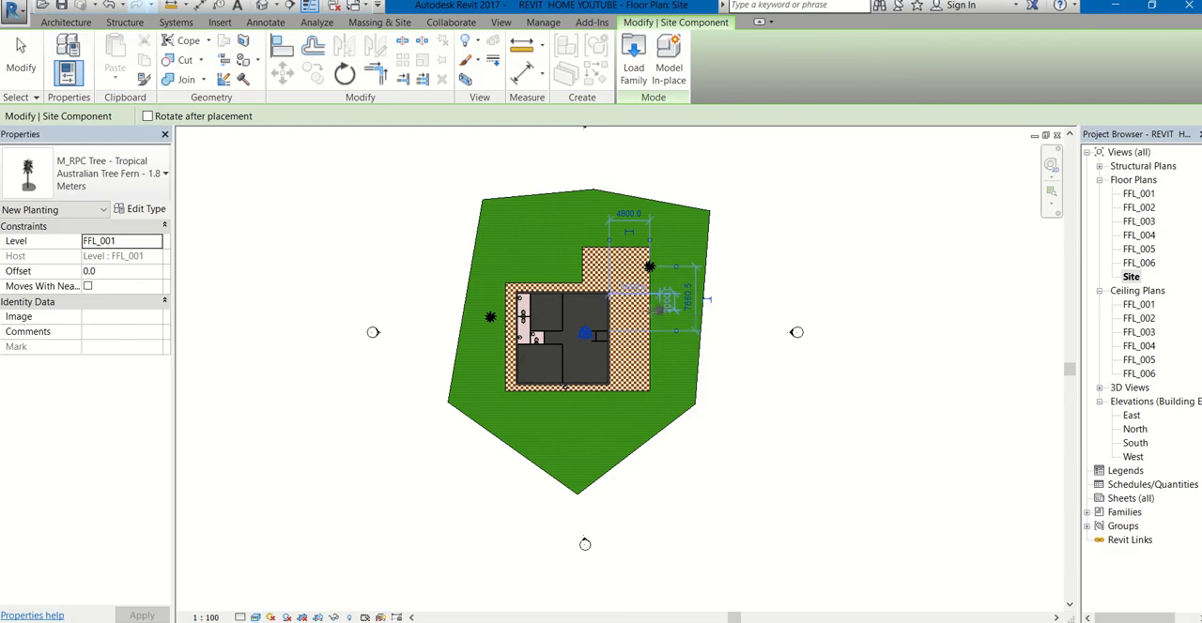
scroll(662, 305, up, 1)
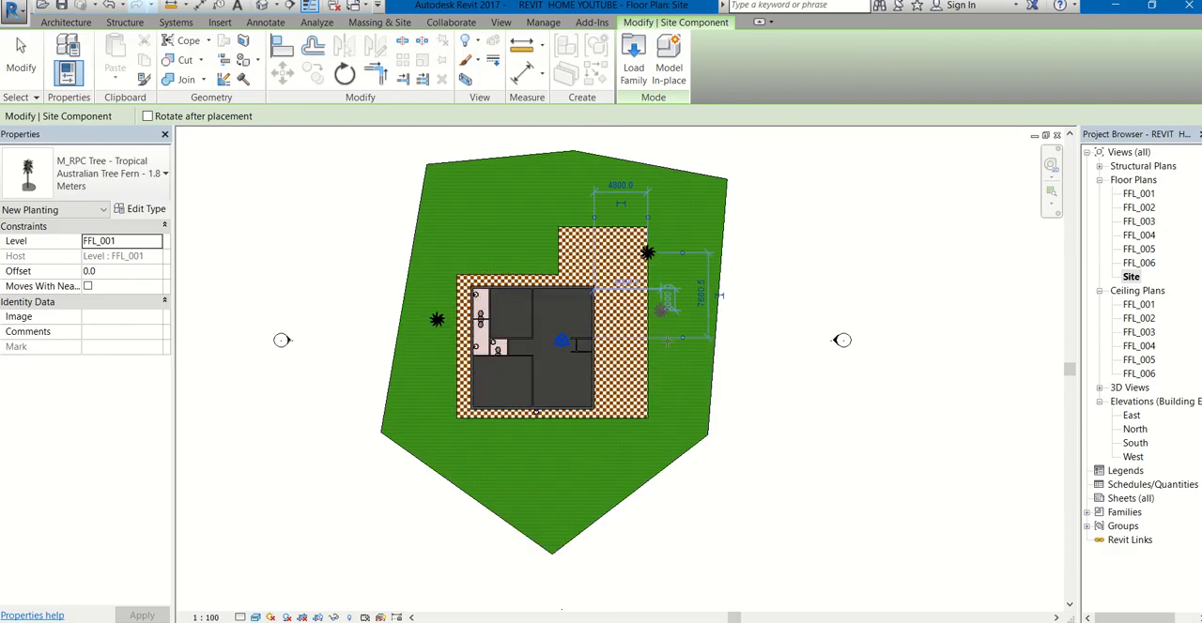
click(662, 307)
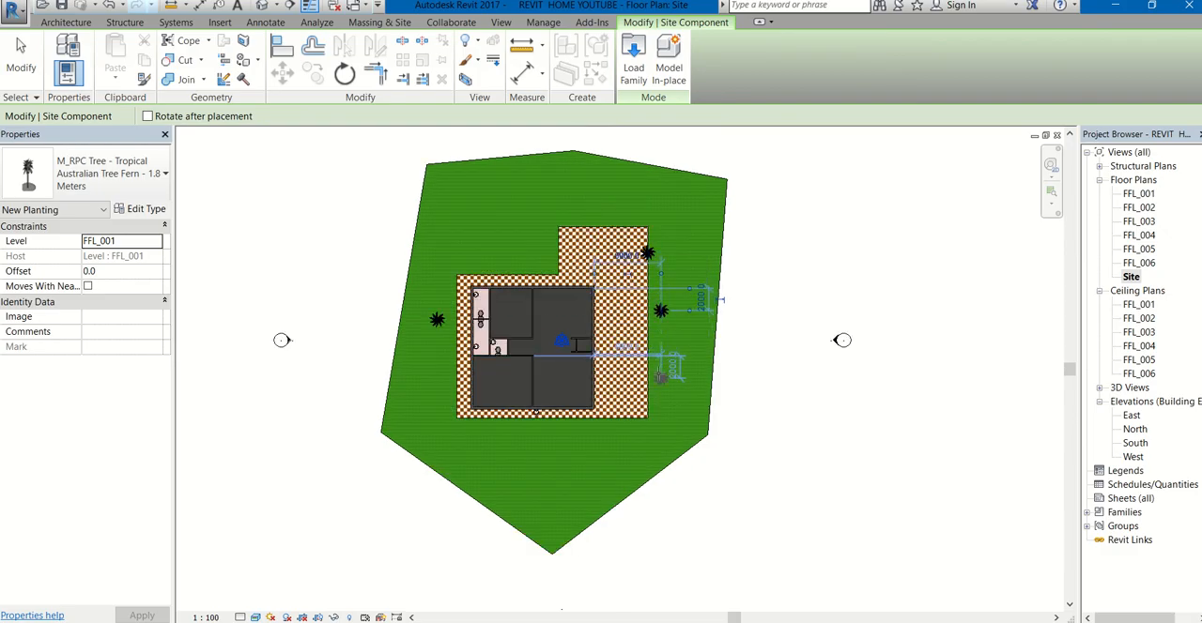
click(661, 377)
click(633, 74)
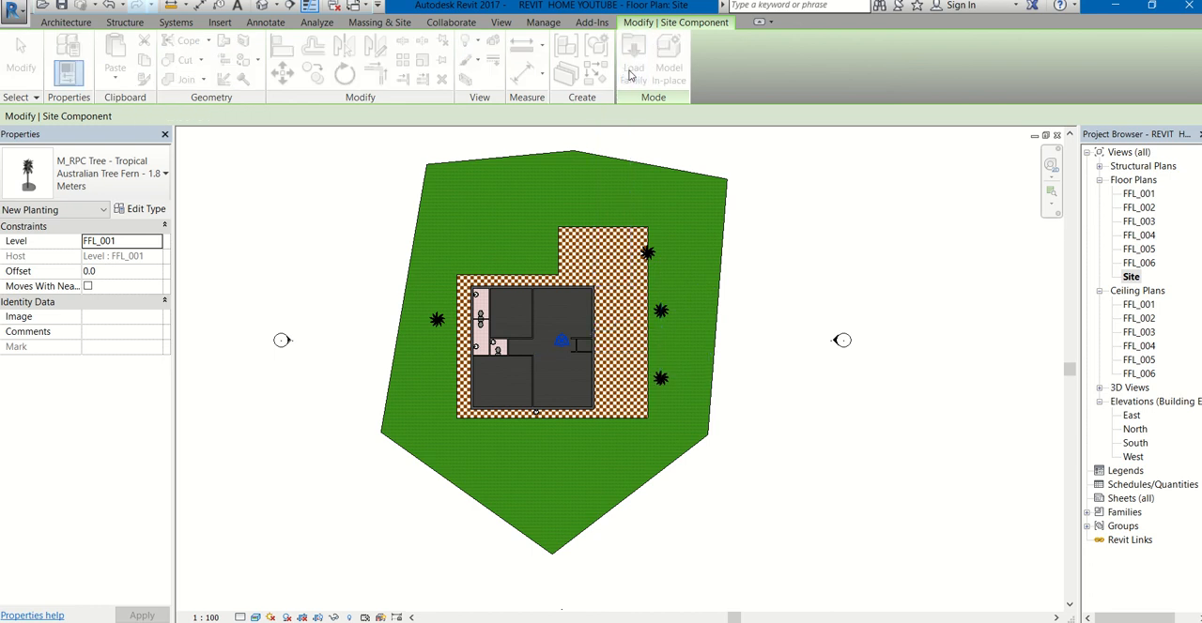
Step: Load M_RPC Tree - Deciduous from Planting, overwriting the existing version in the project
click(526, 178)
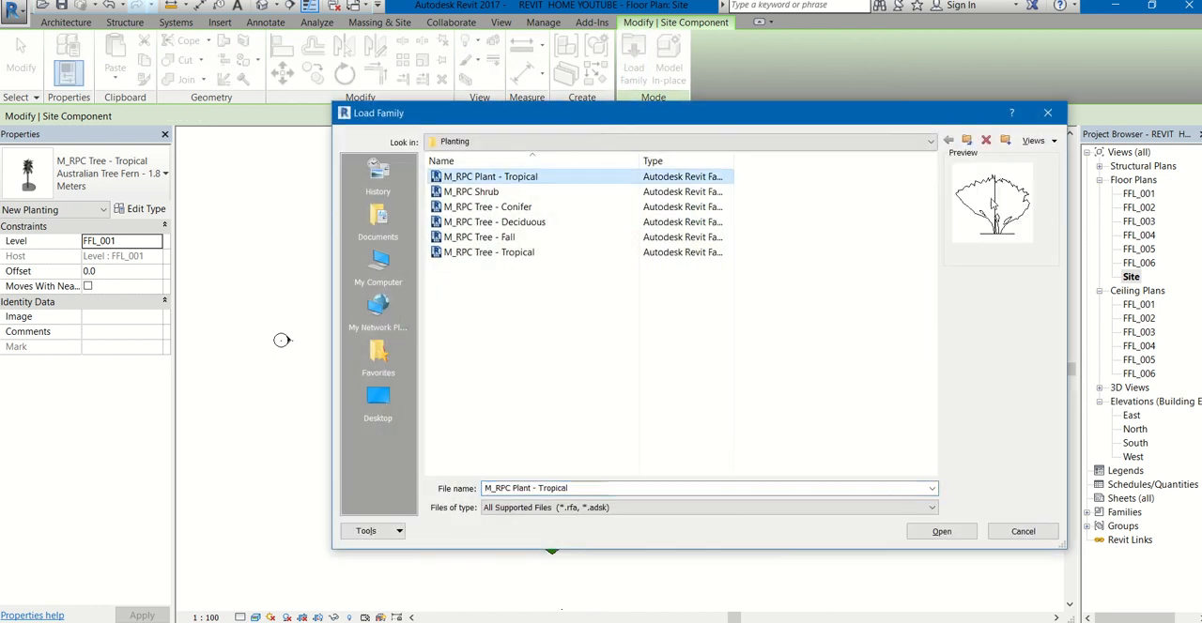
click(507, 222)
double_click(544, 225)
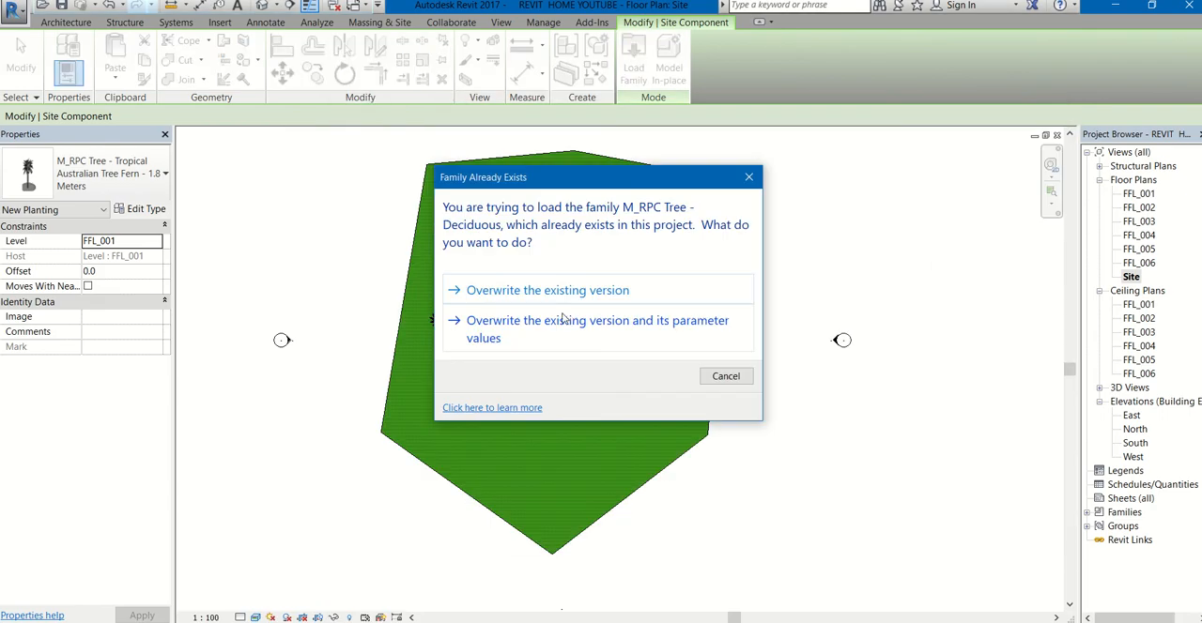
click(547, 290)
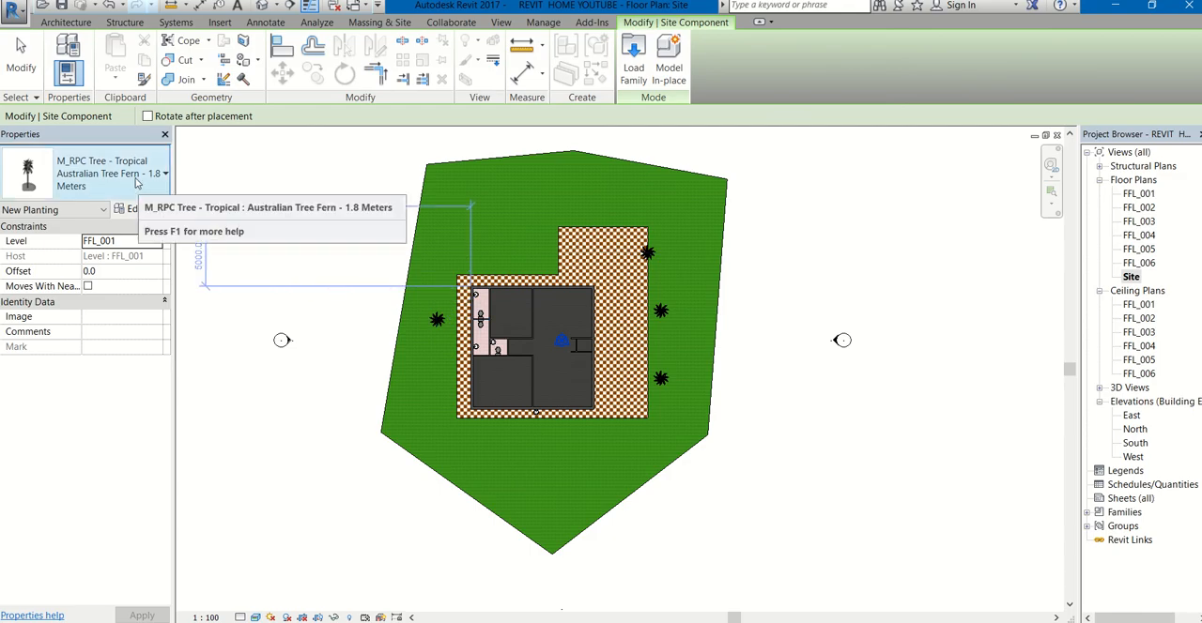
Step: Place an American Beech at the site's upper left and a Japanese Cherry at the top right
click(91, 176)
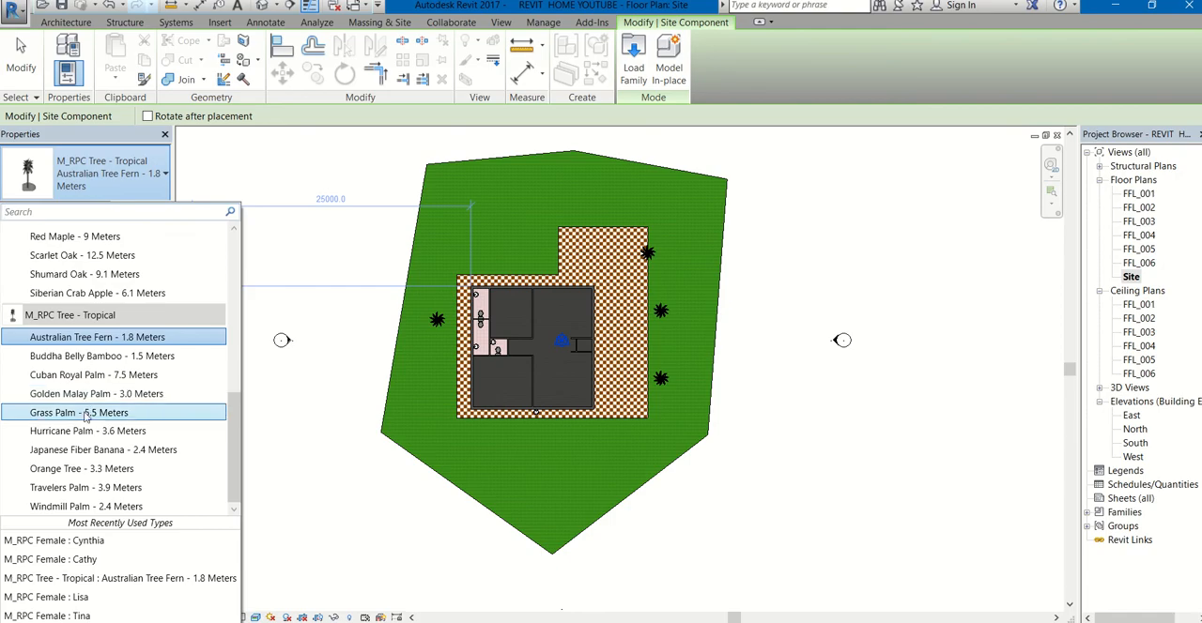
scroll(85, 423, up, 2)
scroll(103, 375, up, 2)
scroll(108, 329, up, 3)
scroll(108, 326, up, 1)
scroll(108, 328, up, 1)
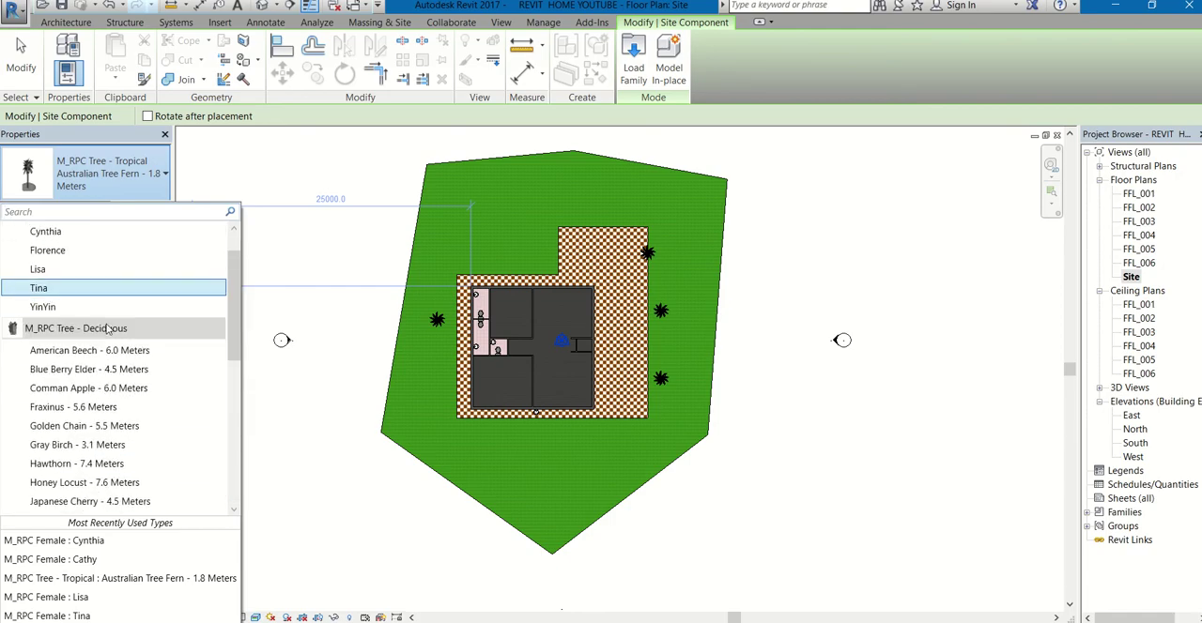
click(66, 354)
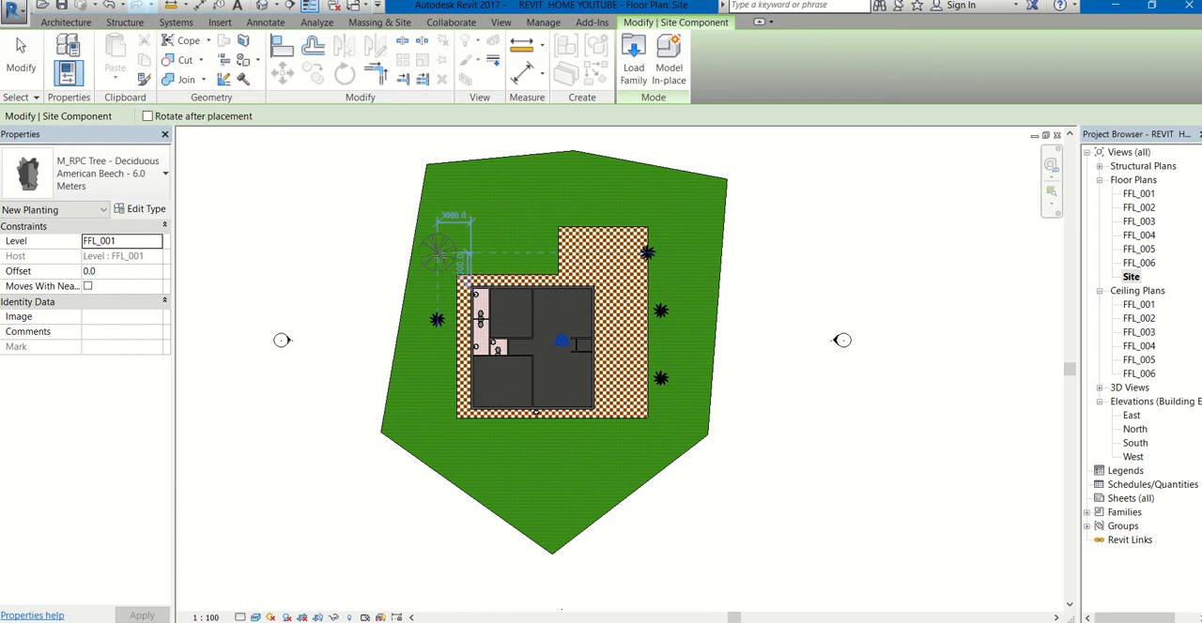
click(442, 258)
click(107, 174)
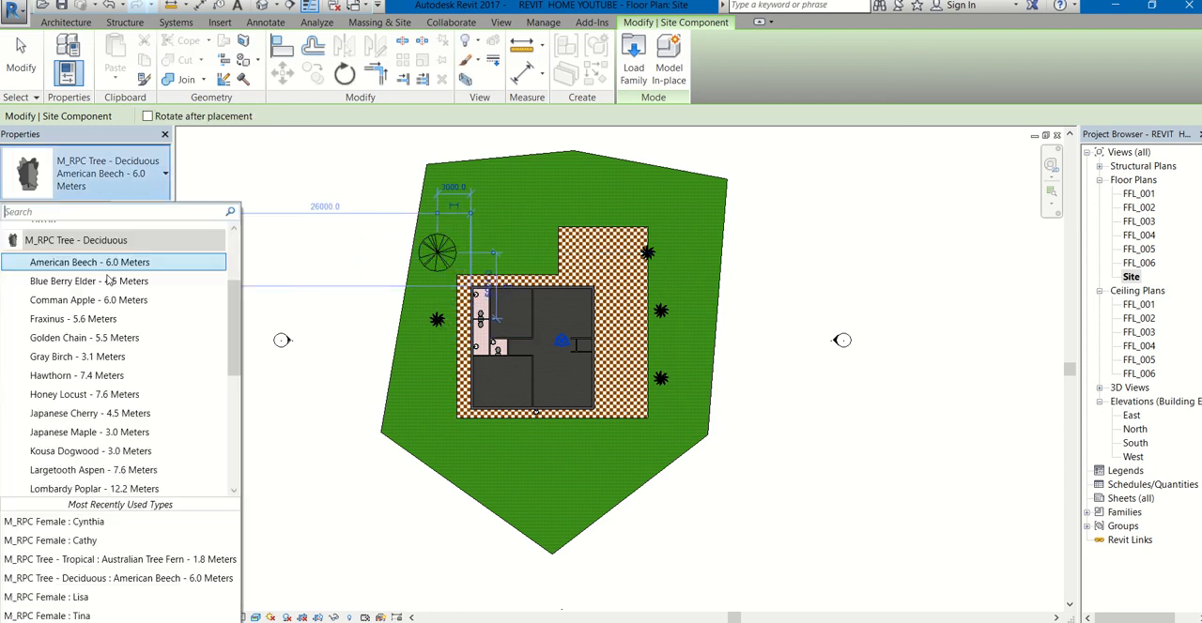
click(90, 413)
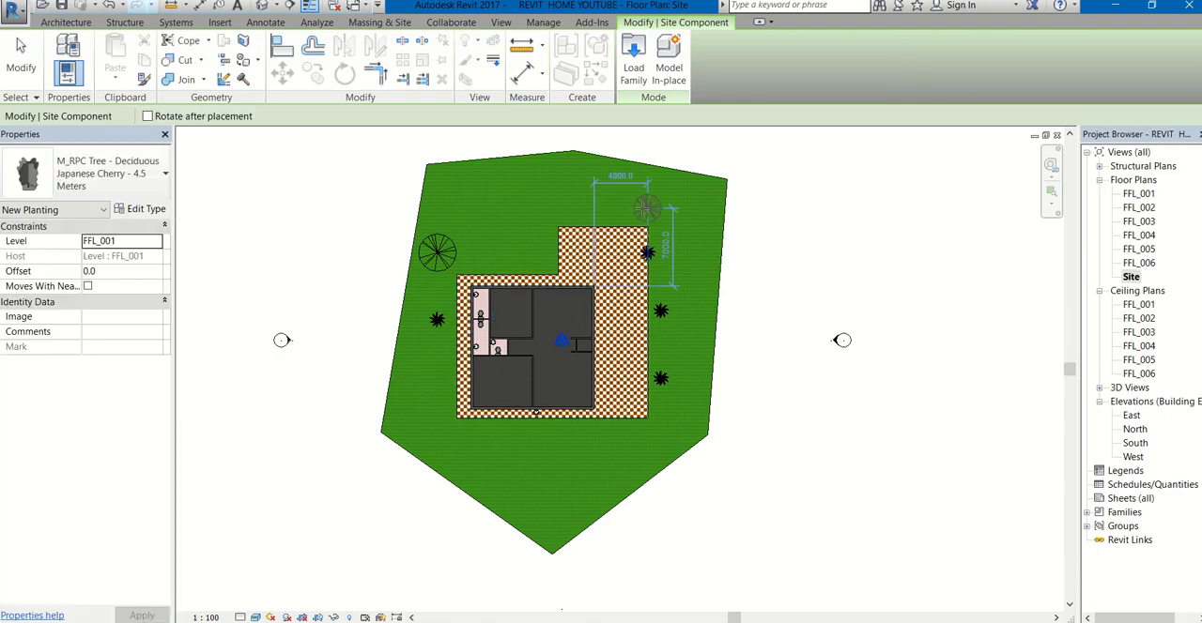
click(676, 209)
Step: Place Red Maple trees to the right of and below the house
click(132, 178)
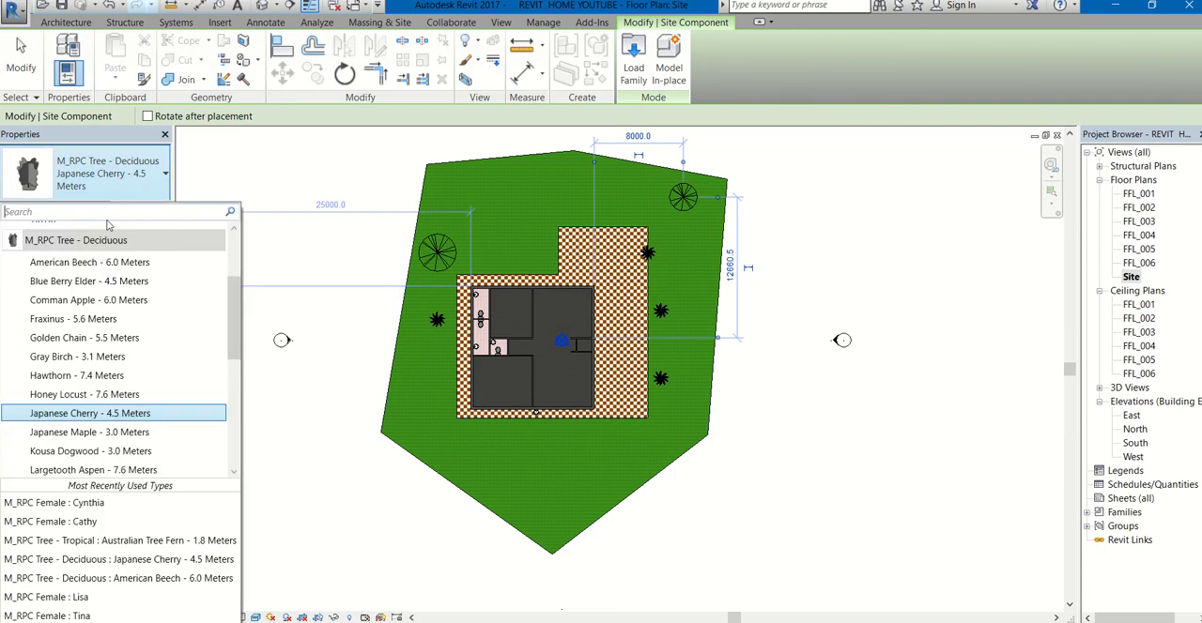
scroll(81, 432, down, 2)
click(81, 451)
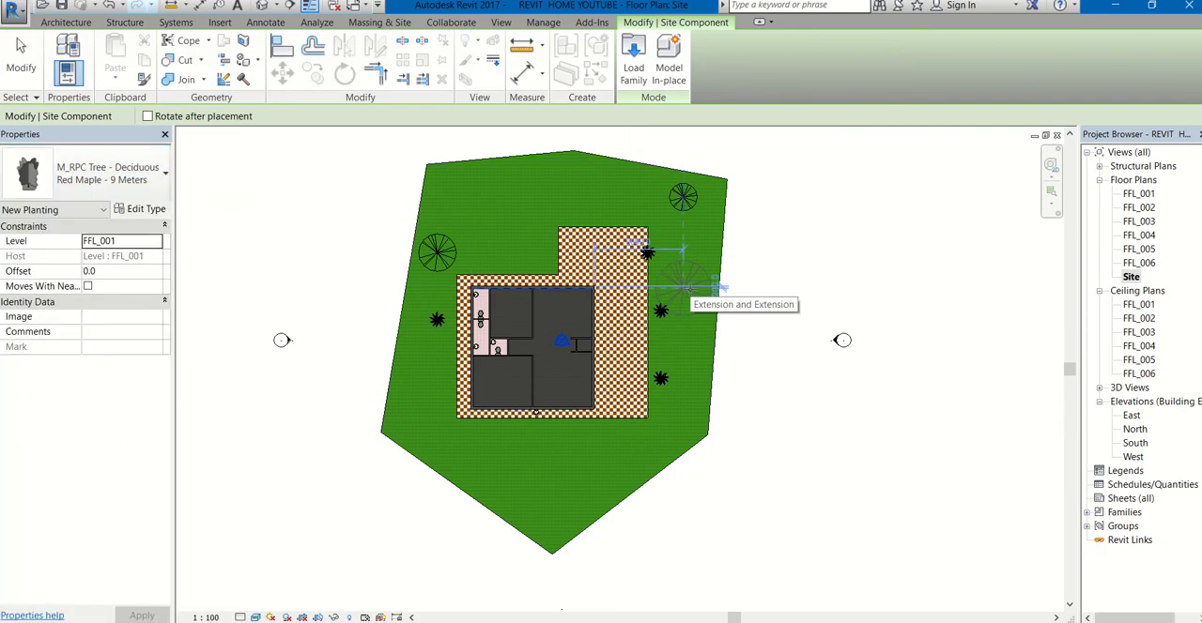
click(693, 286)
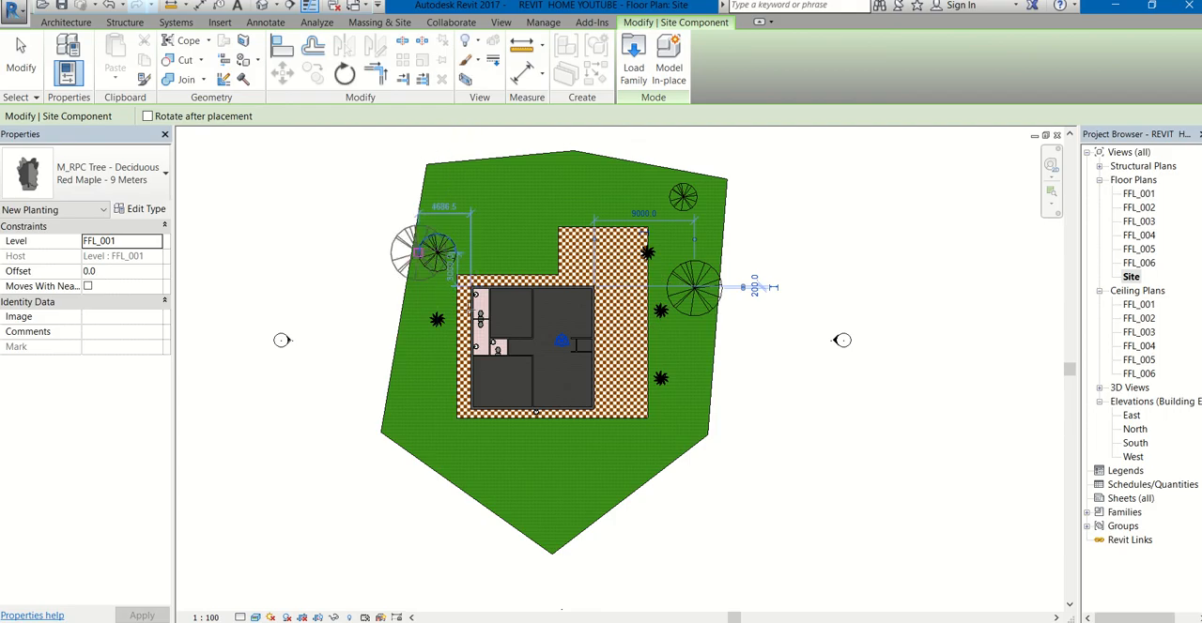
click(533, 460)
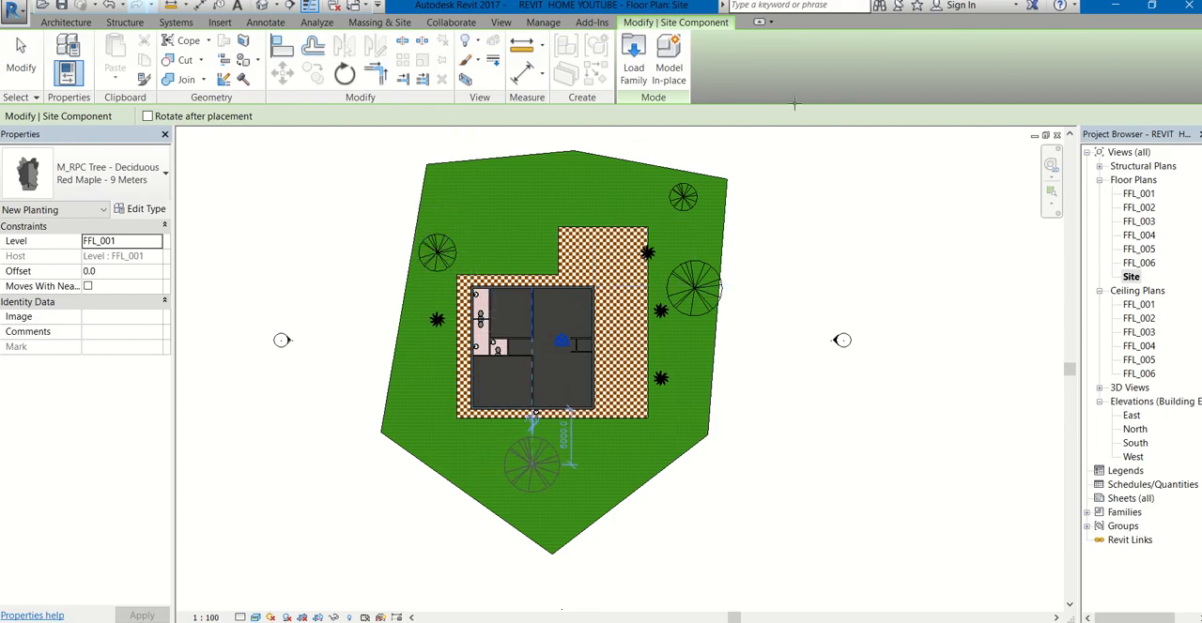
Step: Place two tropical Orange Trees at the lower and upper left, then switch to the 3D view
click(148, 179)
scroll(113, 376, down, 1)
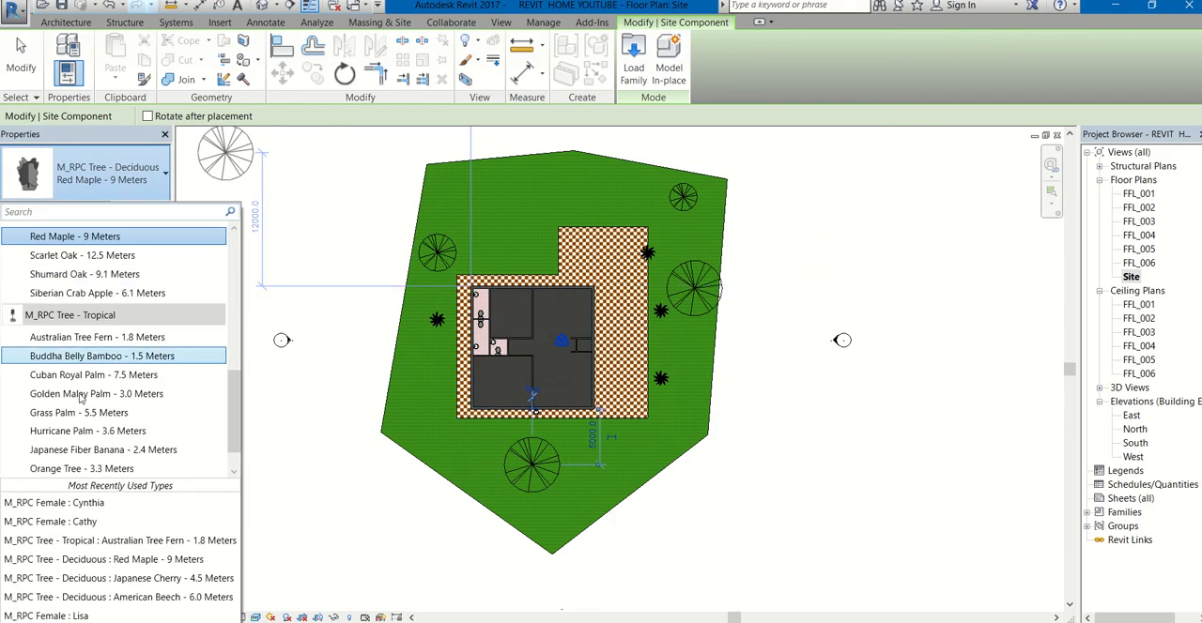
click(62, 469)
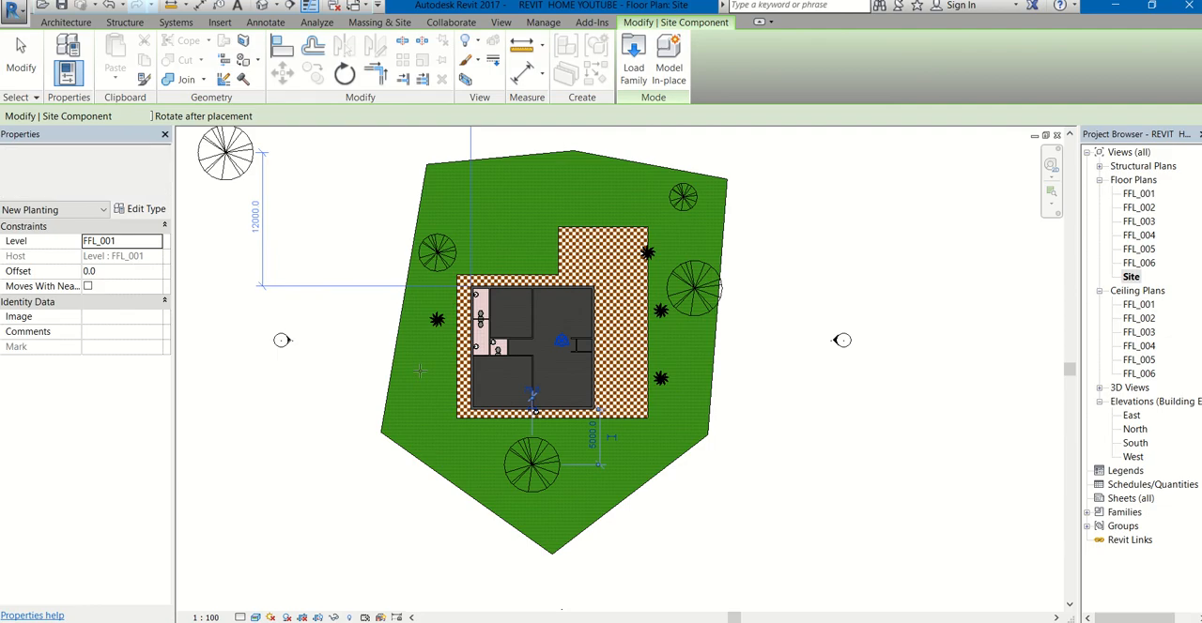
click(425, 380)
click(457, 188)
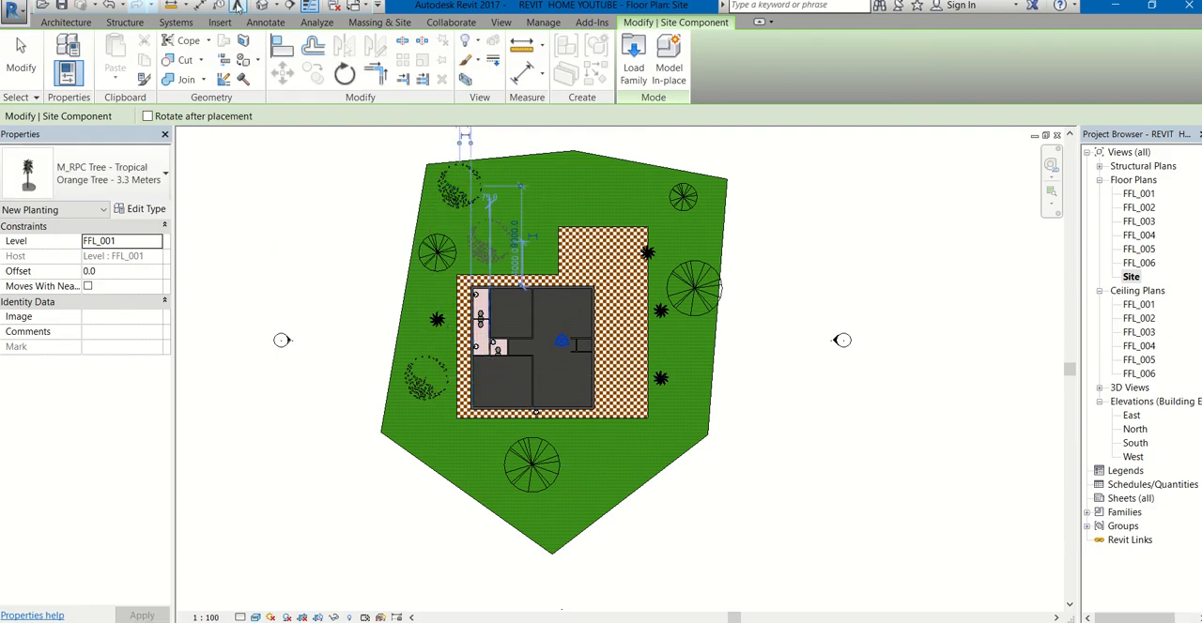
click(266, 7)
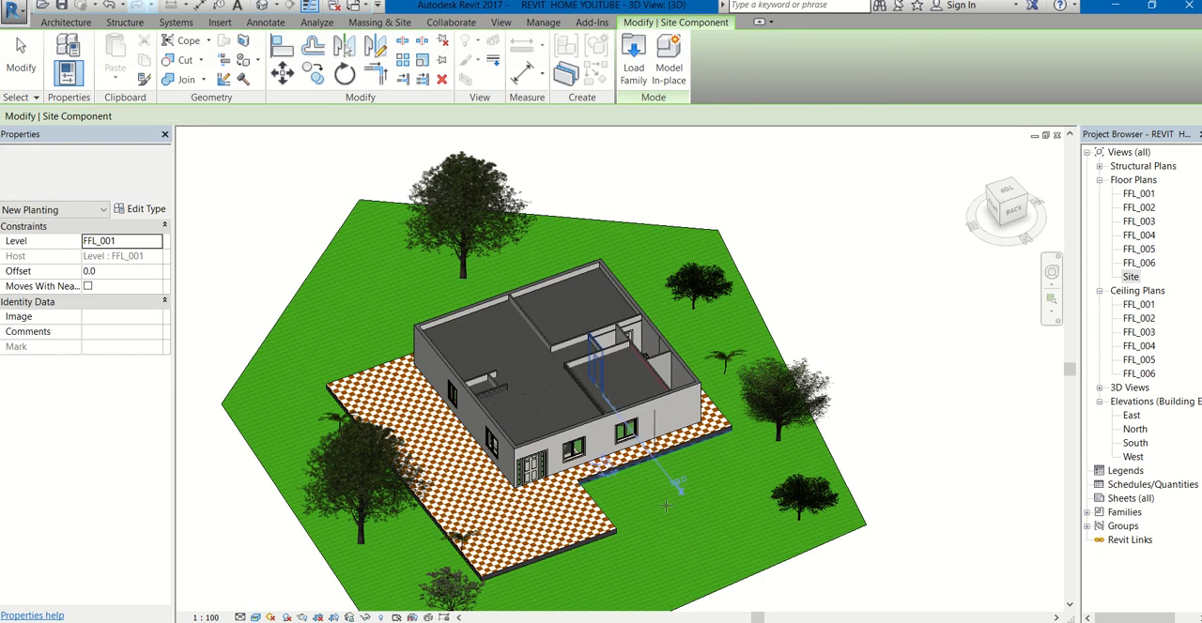
Step: Orbit and zoom in over the grass to the tiled pad and select a small tree fern beside it
shift+middle_drag(706, 434, 698, 461)
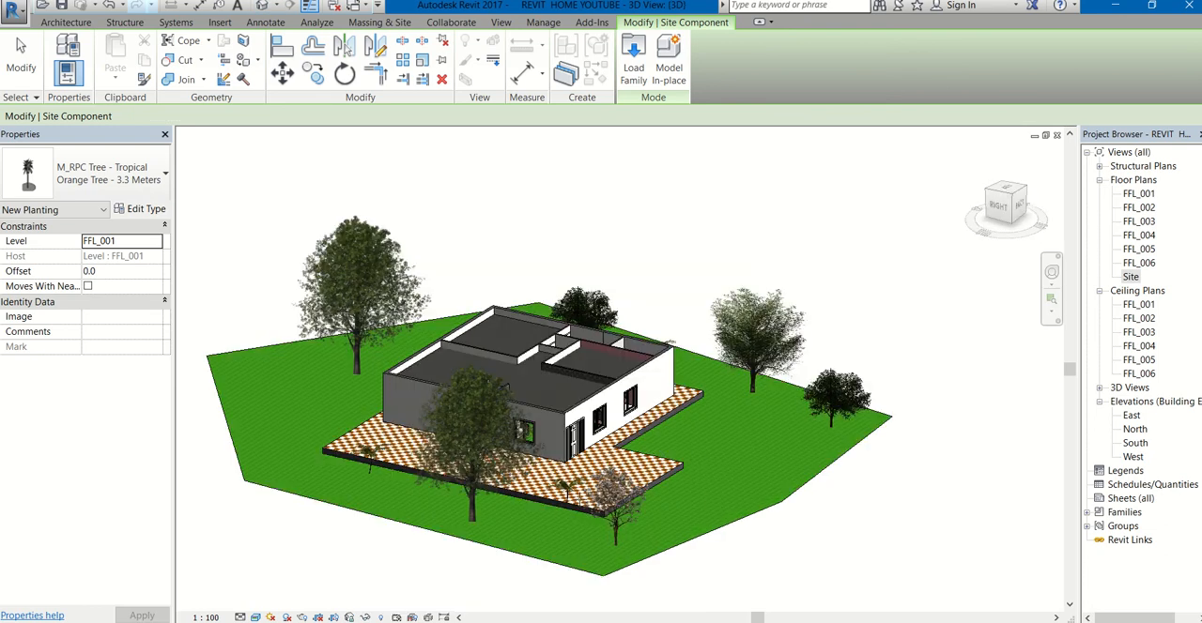
shift+middle_drag(577, 500, 577, 514)
scroll(609, 571, up, 1)
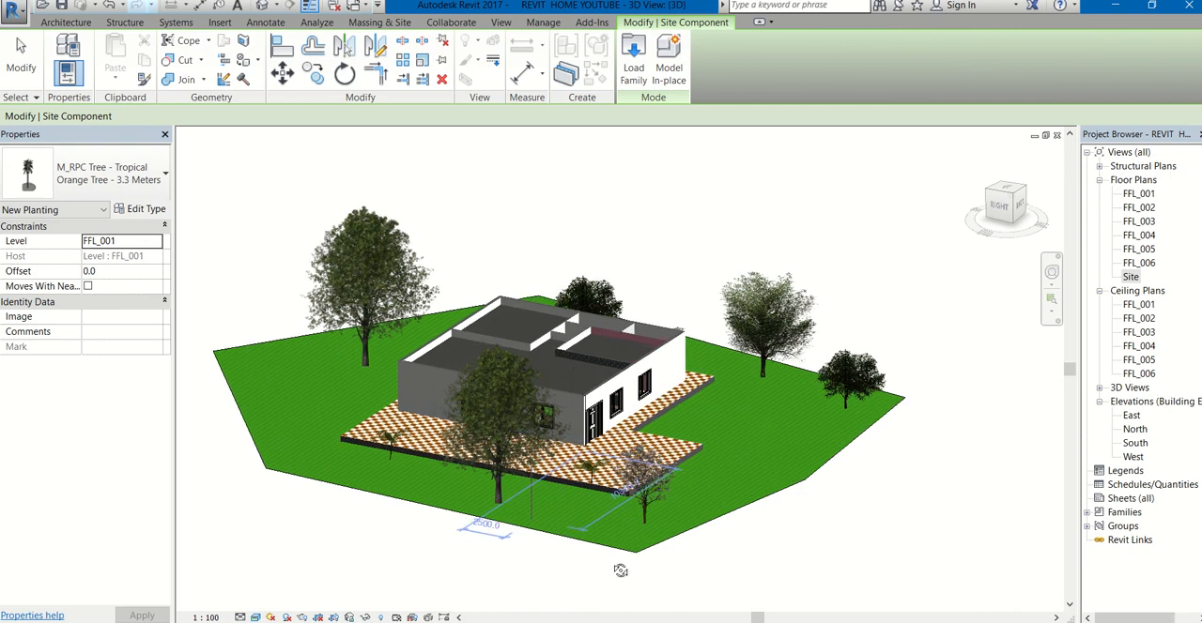
shift+middle_drag(619, 570, 620, 545)
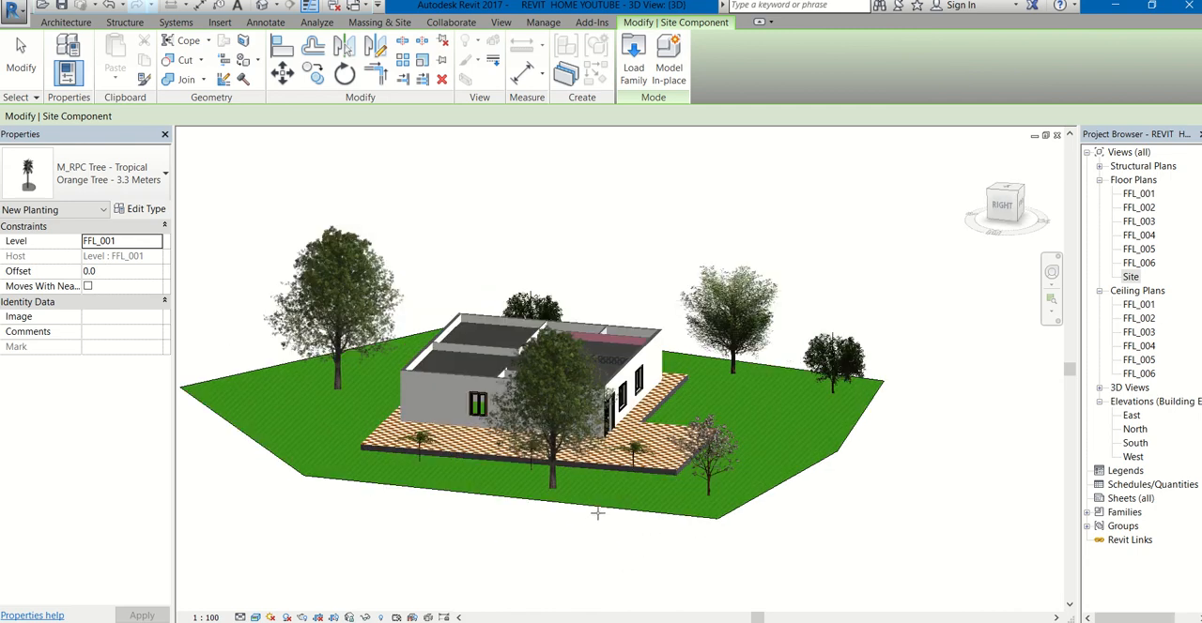
scroll(579, 498, up, 2)
scroll(676, 385, up, 2)
mouse_move(272, 342)
shift+middle_down()
mouse_move(507, 316)
mouse_move(539, 295)
shift+middle_up()
scroll(539, 295, down, 1)
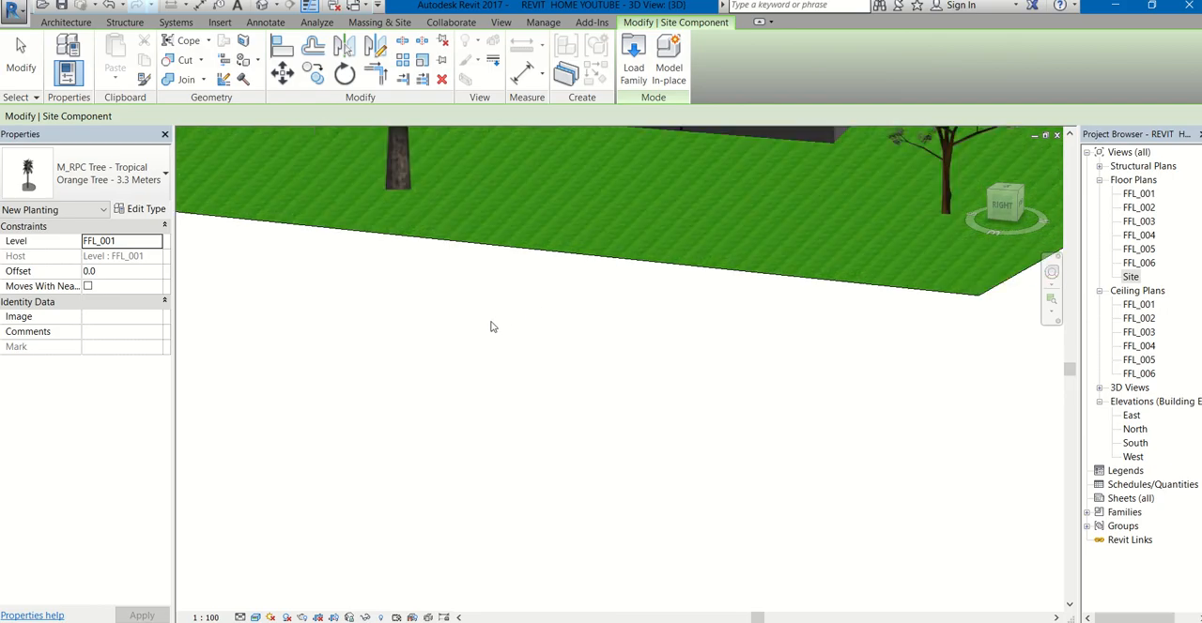
scroll(497, 319, down, 1)
scroll(488, 327, down, 2)
scroll(544, 301, down, 2)
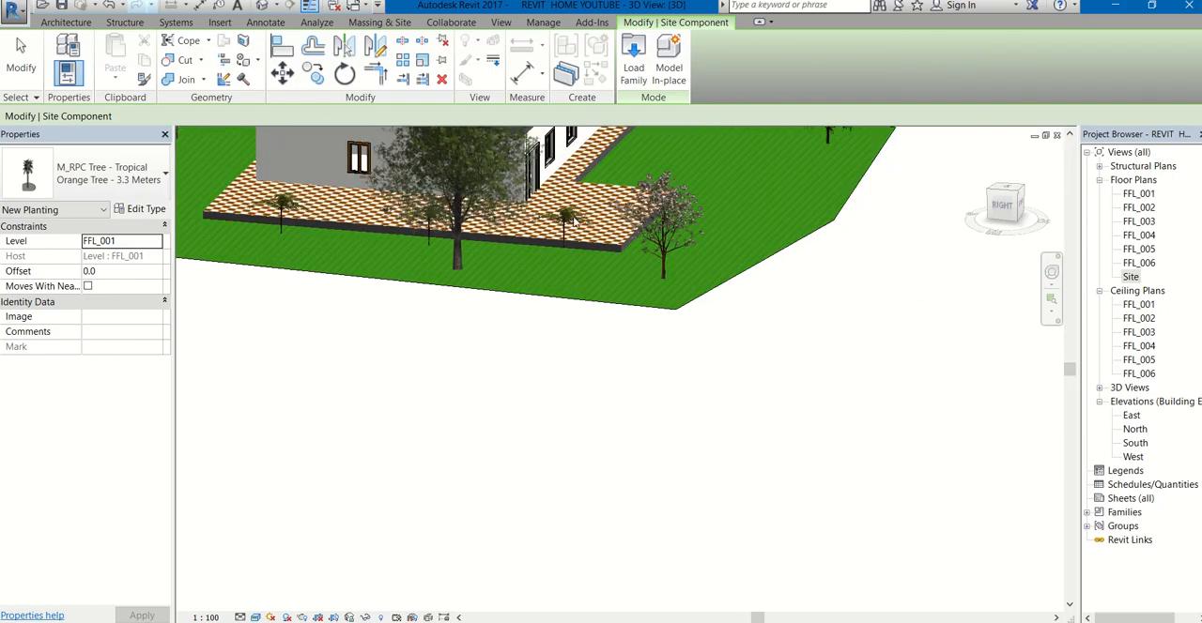
key(Escape)
click(564, 223)
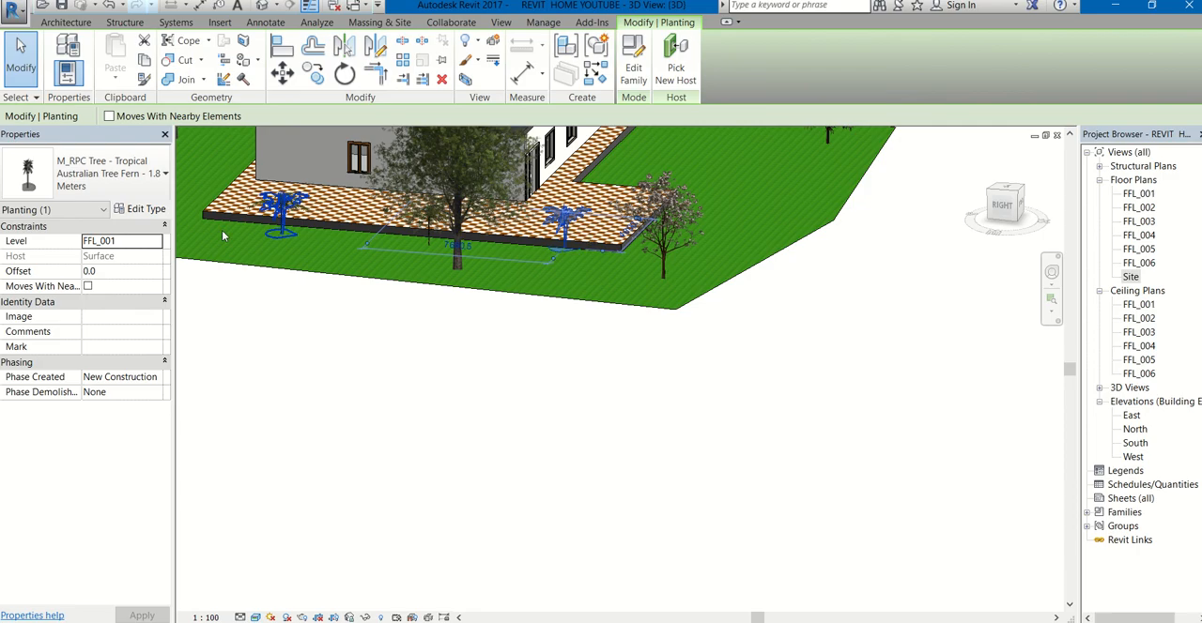
Step: Change the selected fern's type to Cuban Royal Palm - 7.5 Meters and view the house with it
click(146, 208)
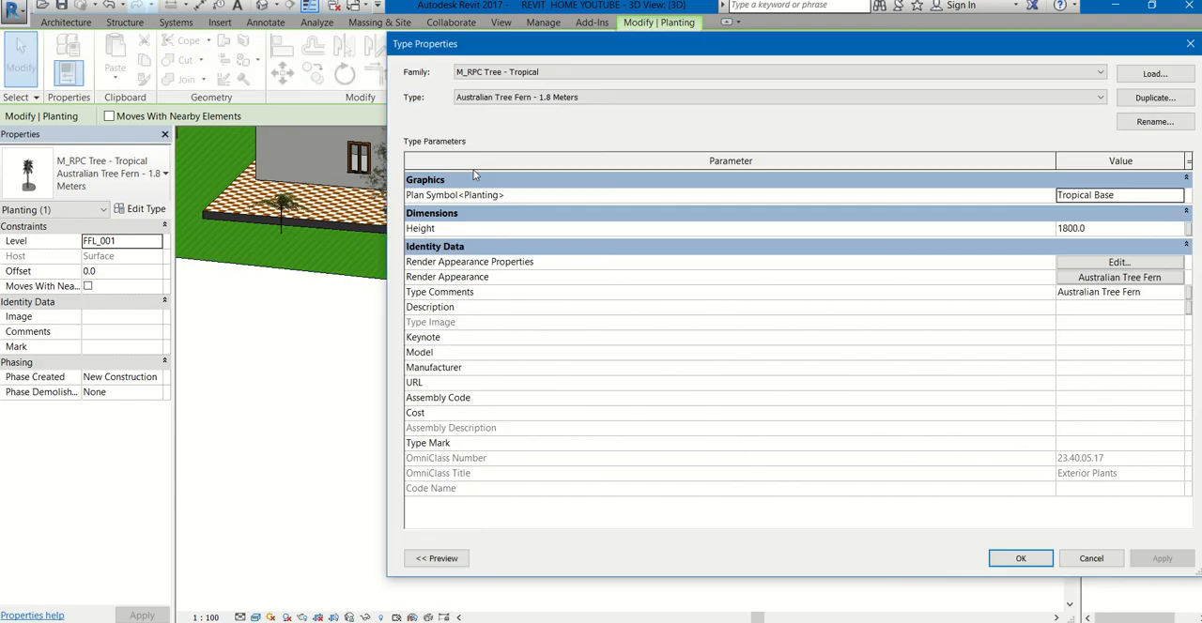
click(540, 98)
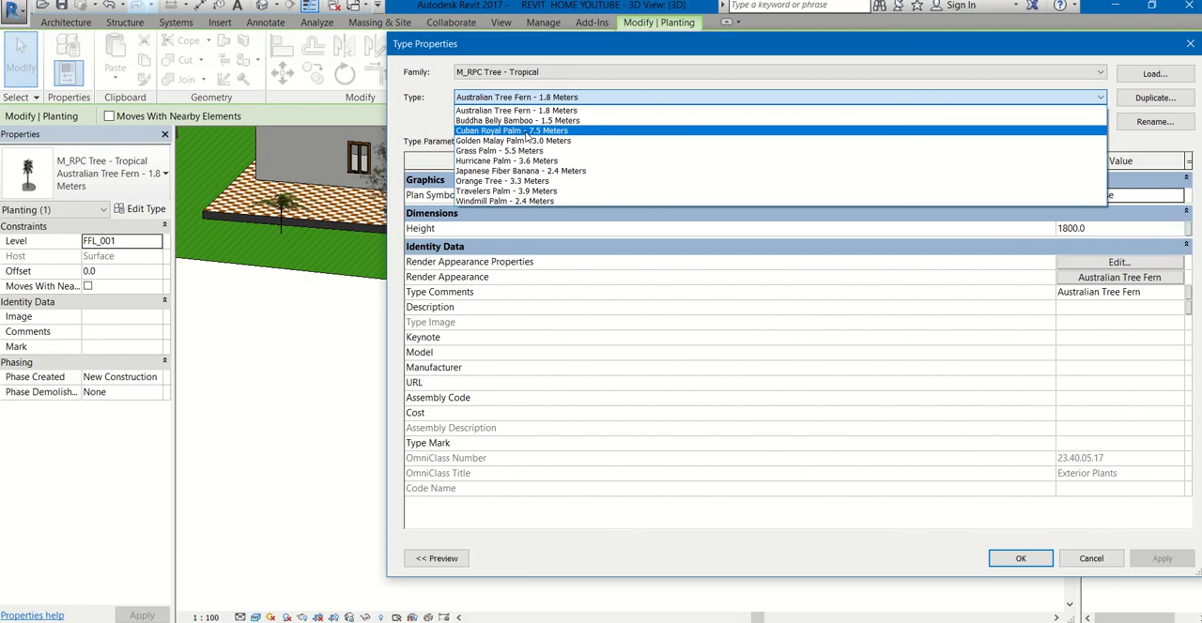
click(526, 131)
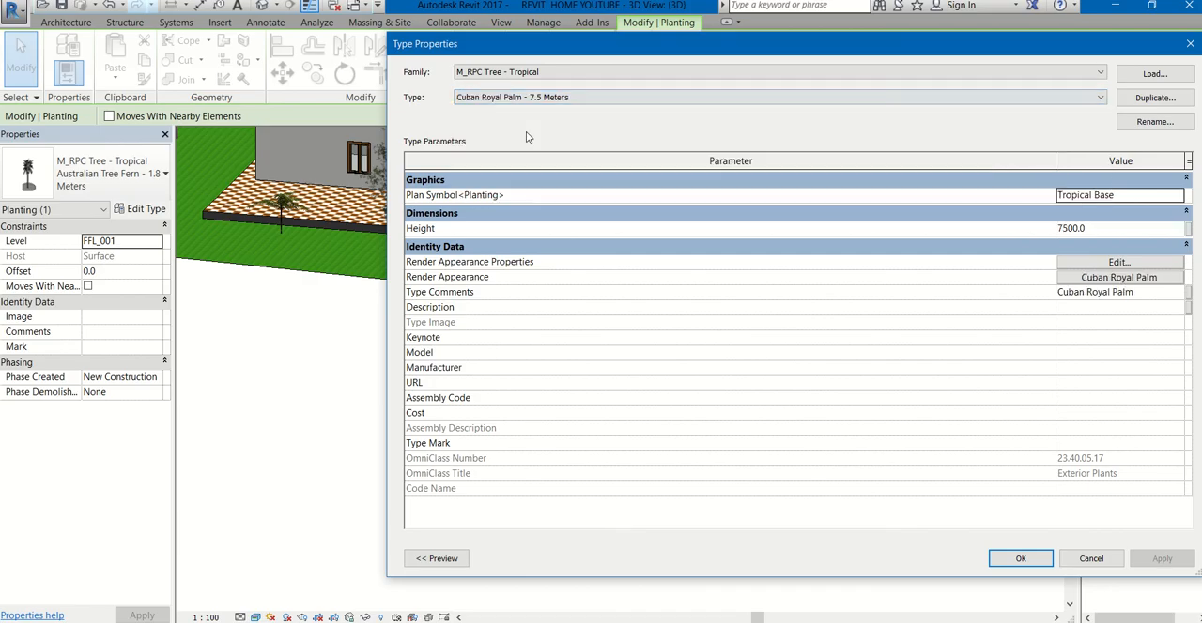
click(1021, 559)
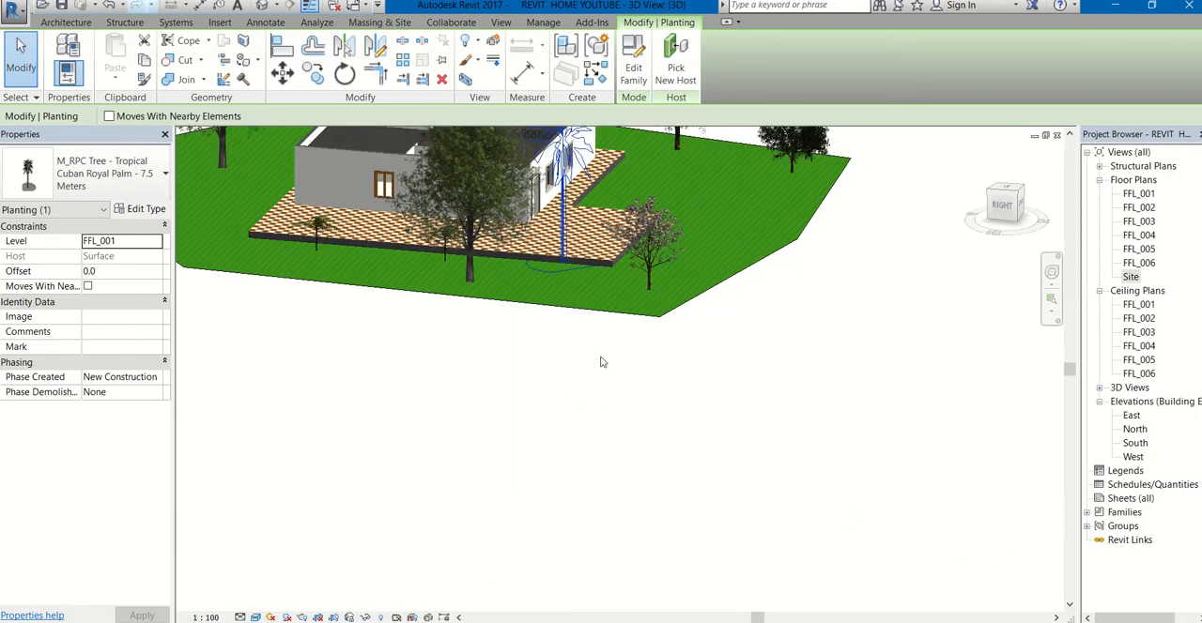
scroll(614, 319, down, 3)
mouse_move(607, 466)
middle_down()
mouse_move(651, 415)
mouse_move(488, 437)
mouse_move(604, 483)
middle_up()
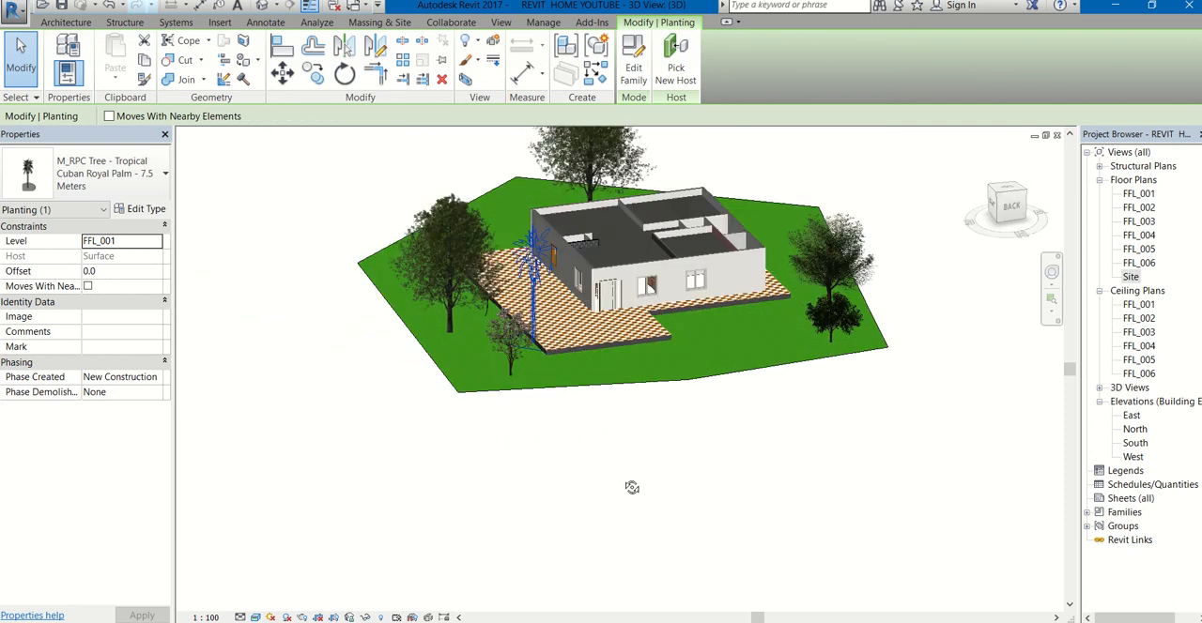
click(642, 462)
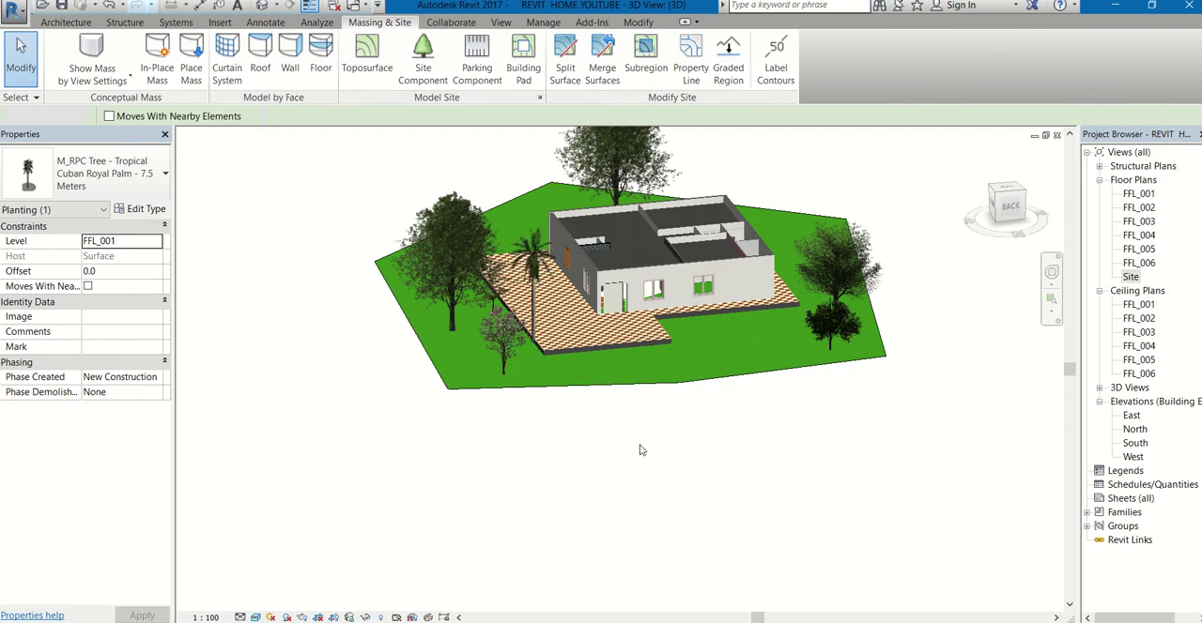
Step: Orbit around the house, pad and toposurface edge, then open the FFL_001 floor plan
click(700, 427)
scroll(532, 317, up, 1)
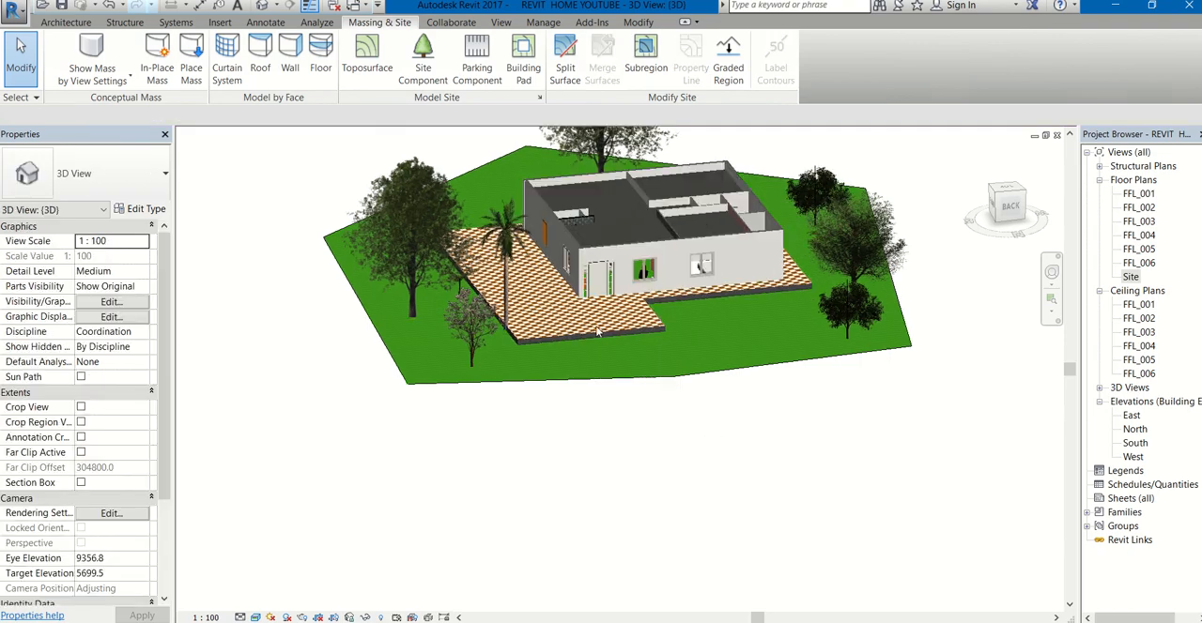
scroll(616, 331, up, 2)
scroll(563, 338, up, 3)
scroll(529, 367, up, 3)
scroll(512, 457, up, 2)
mouse_move(511, 458)
middle_down()
mouse_move(580, 517)
mouse_move(607, 432)
mouse_move(530, 427)
middle_up()
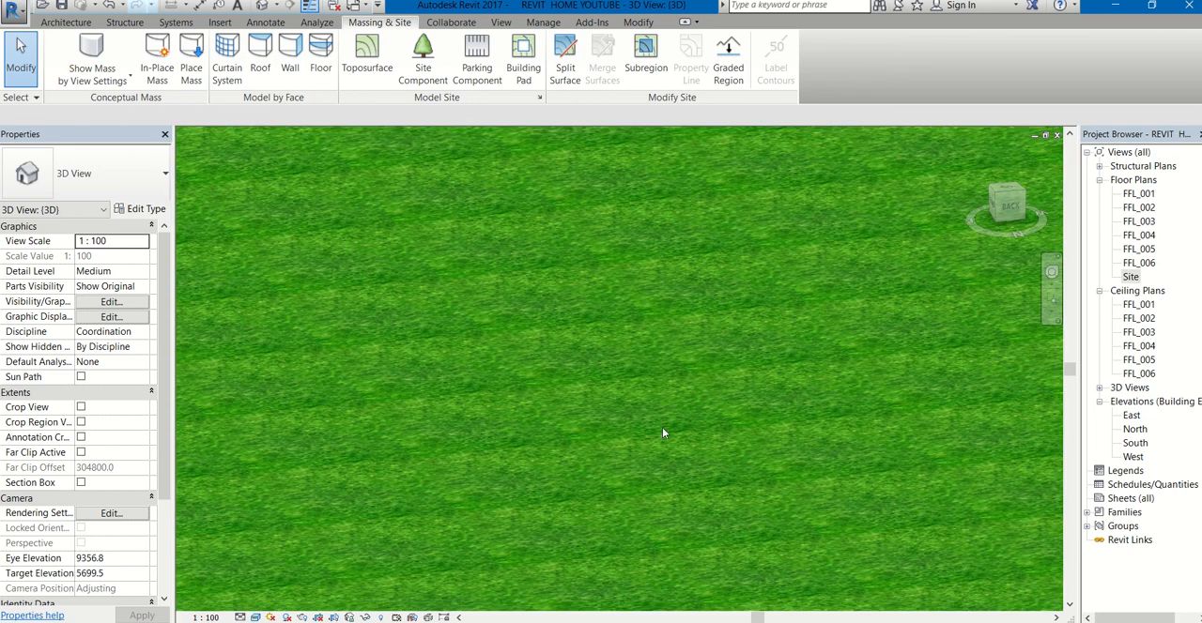
shift+middle_drag(560, 393, 586, 440)
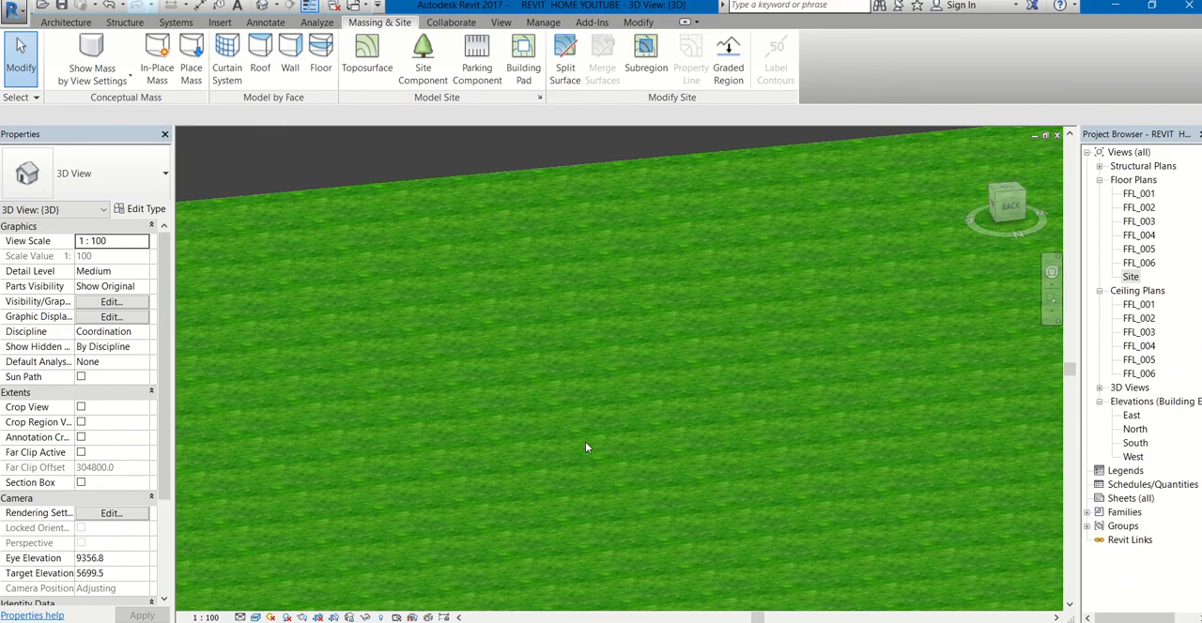
scroll(585, 441, down, 2)
scroll(585, 441, down, 2)
scroll(585, 444, down, 3)
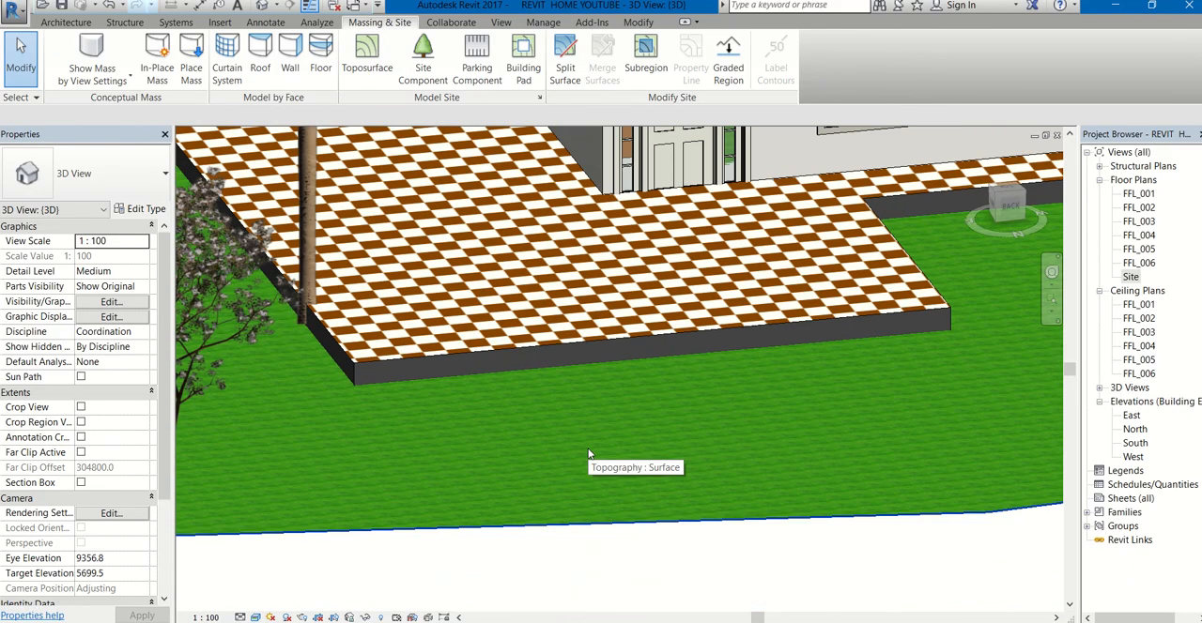
scroll(587, 448, down, 2)
scroll(587, 447, down, 2)
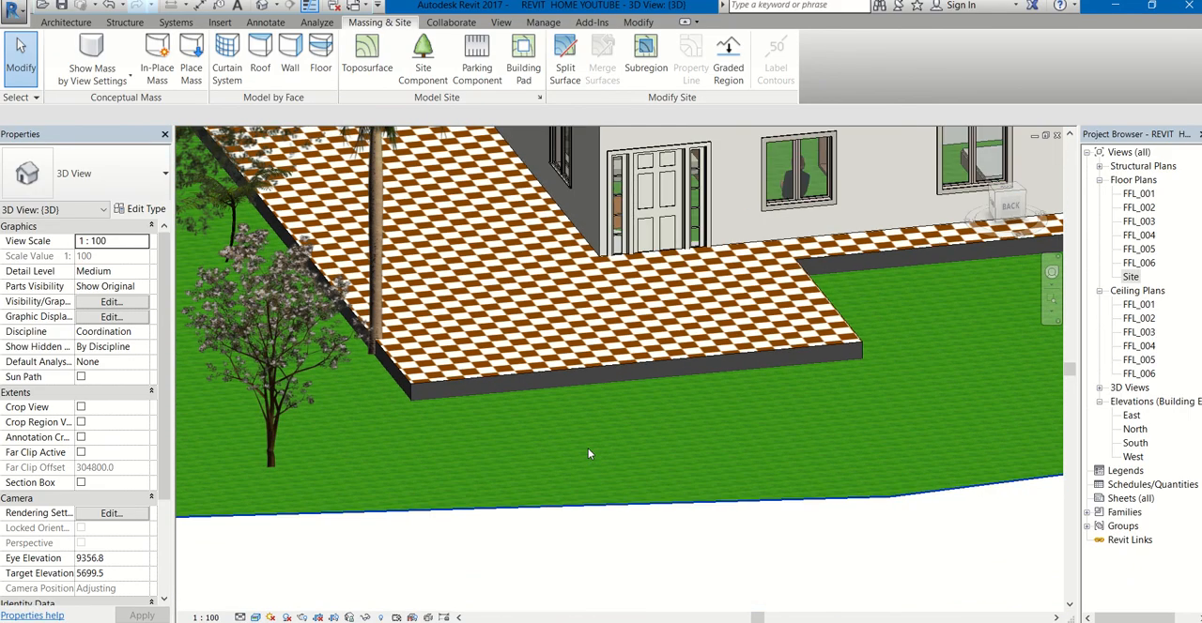
scroll(587, 448, down, 2)
scroll(587, 448, down, 2)
scroll(589, 448, down, 2)
scroll(588, 448, down, 2)
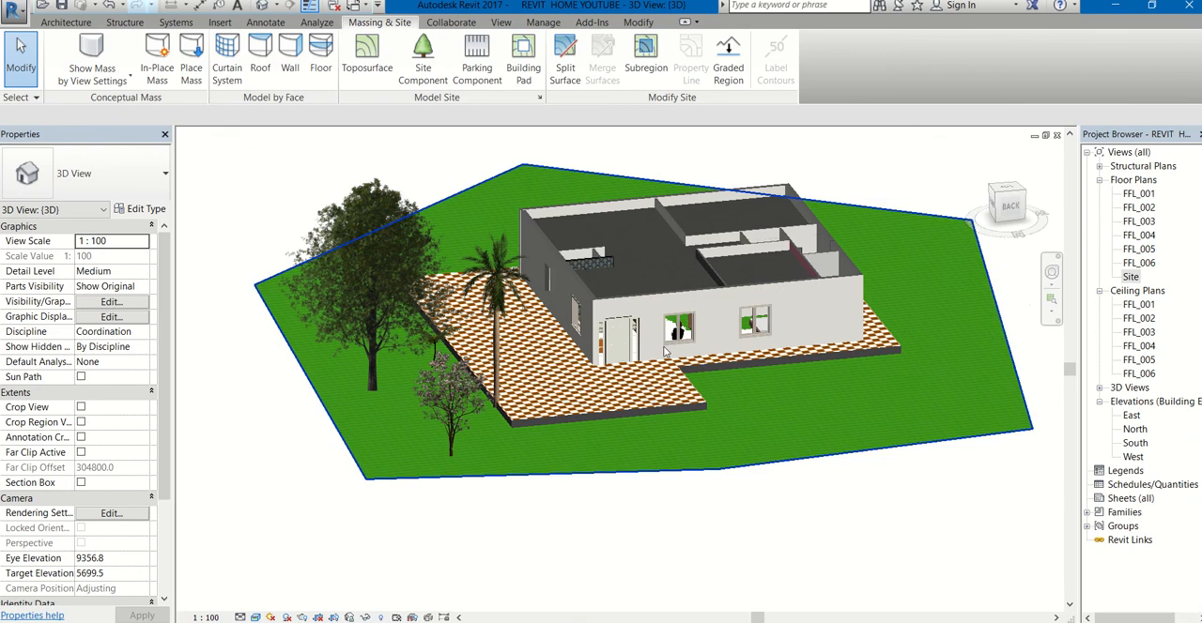
scroll(613, 423, down, 1)
shift+middle_drag(615, 370, 678, 352)
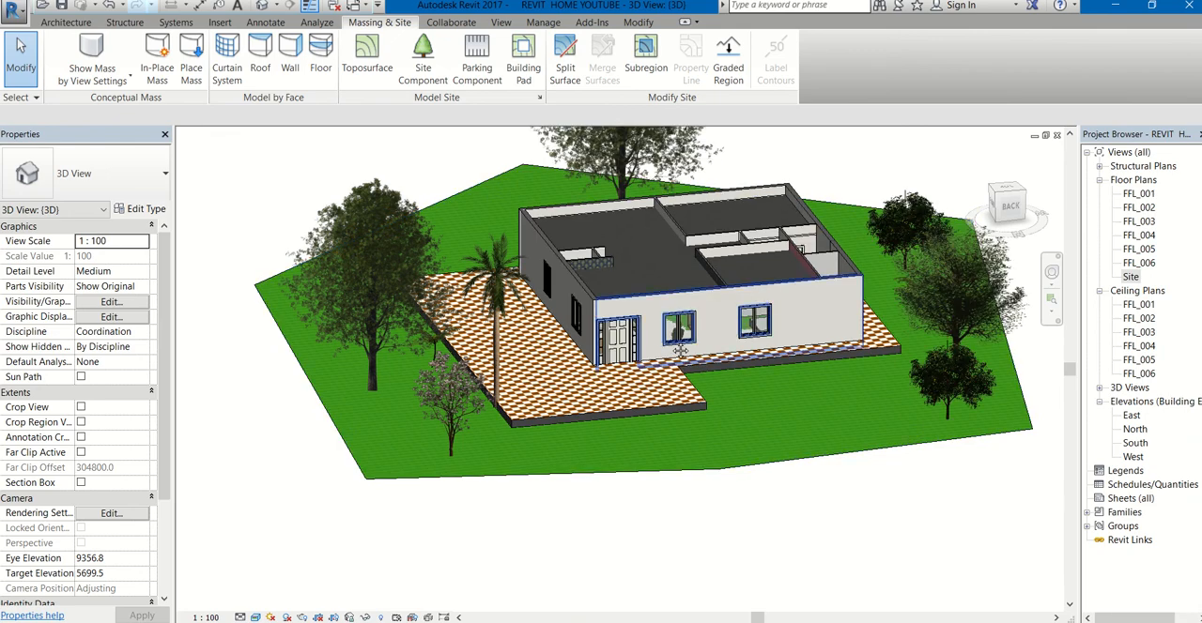
key(Delete)
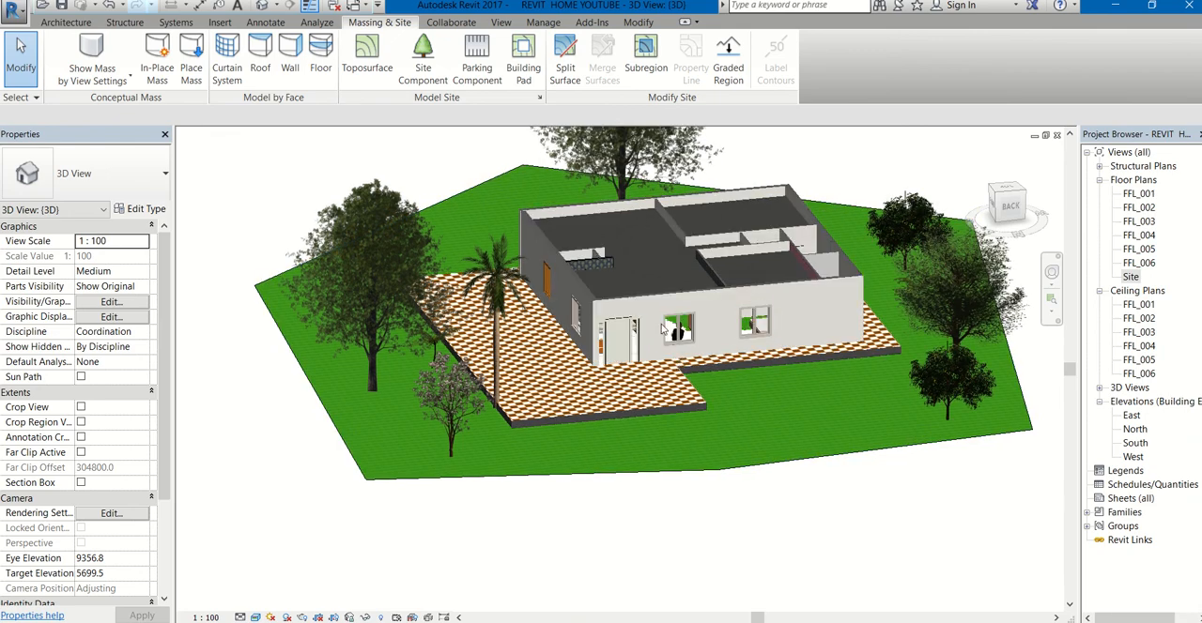
scroll(616, 352, up, 2)
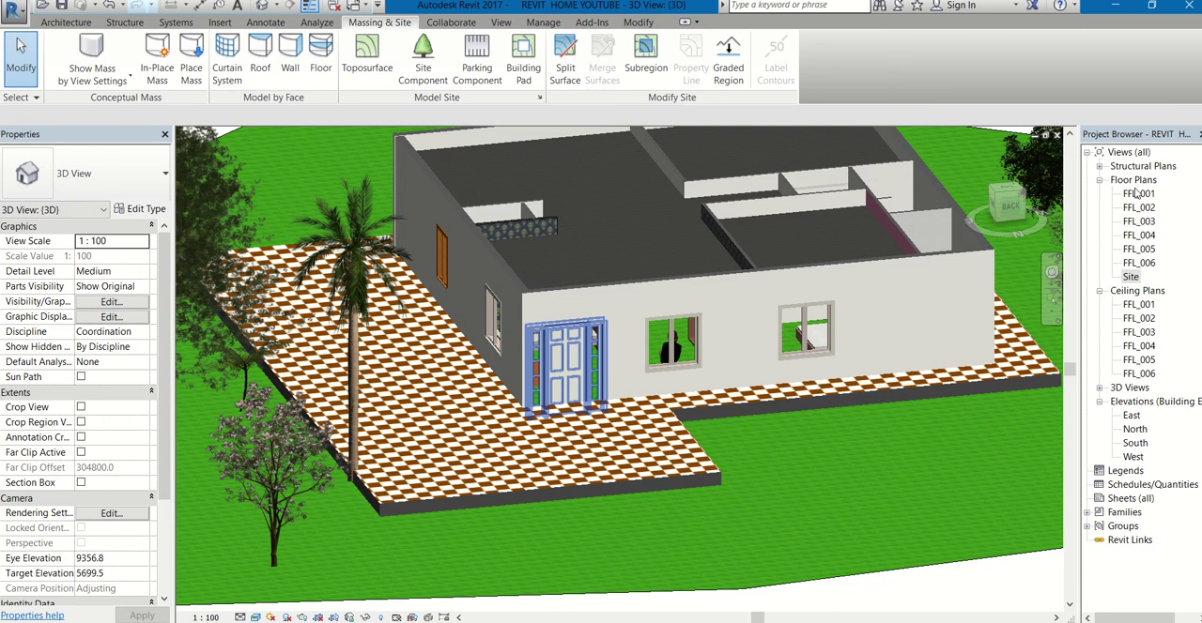
double_click(1138, 193)
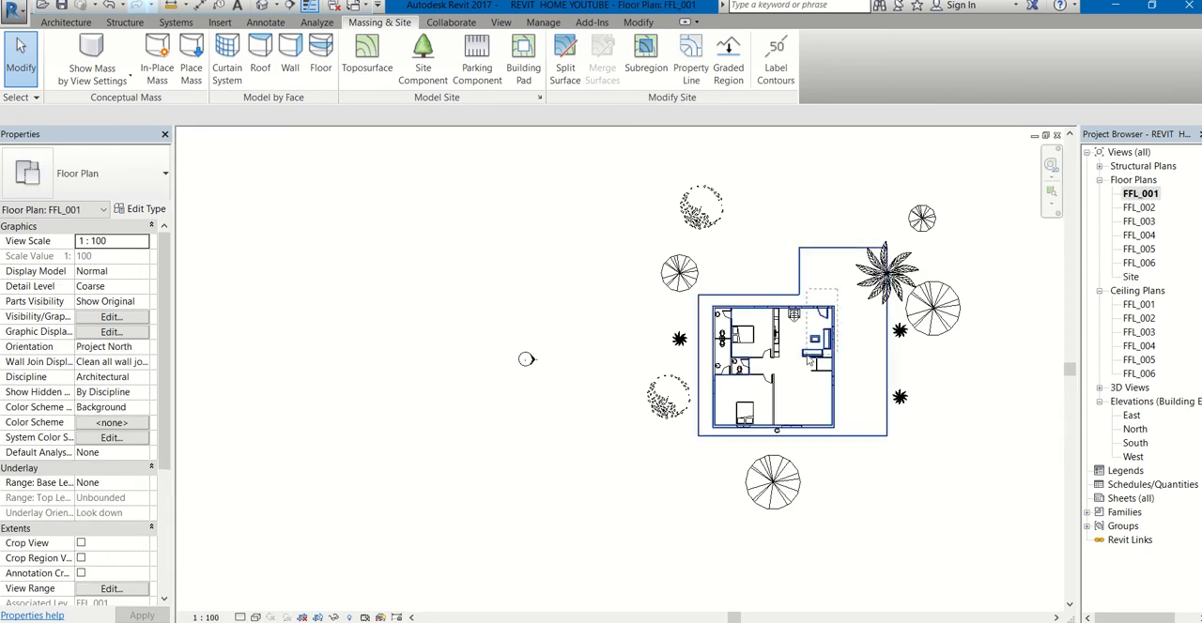
Step: Window-select the elements inside the house on the FFL_001 plan
drag(697, 438, 888, 246)
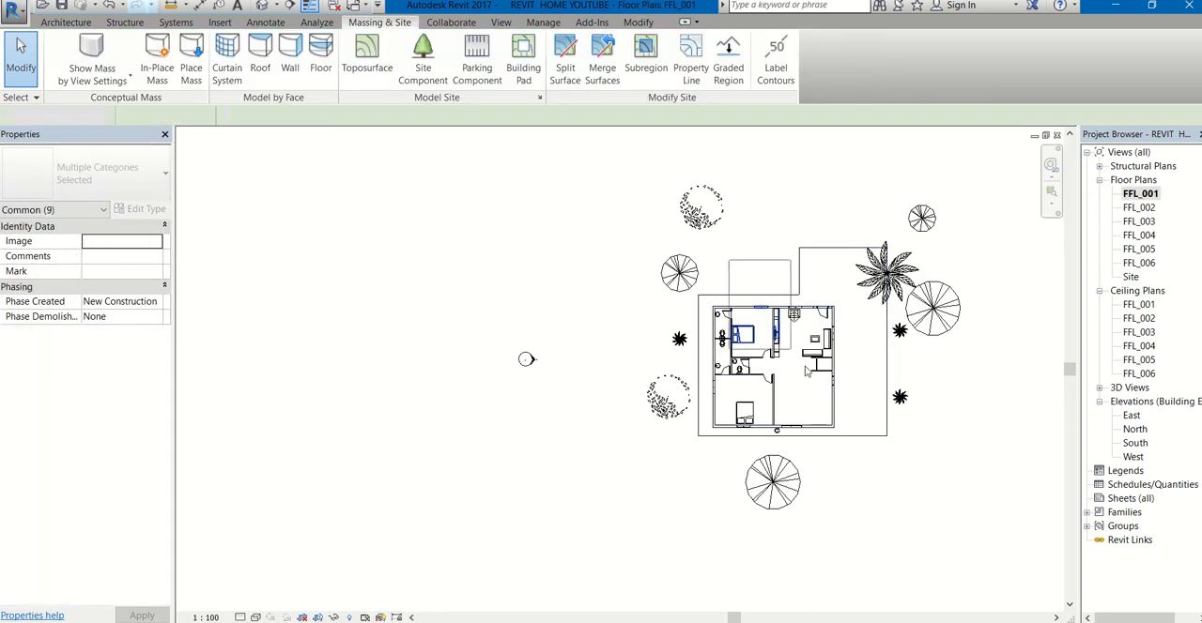
key(ctrl+a)
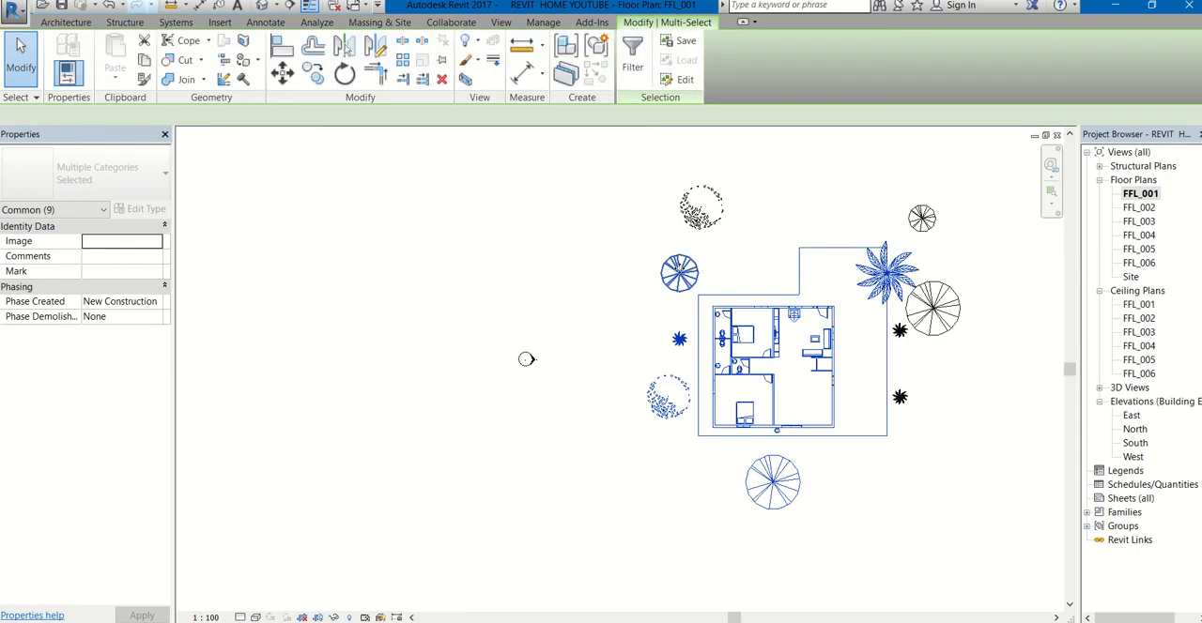
key(Escape)
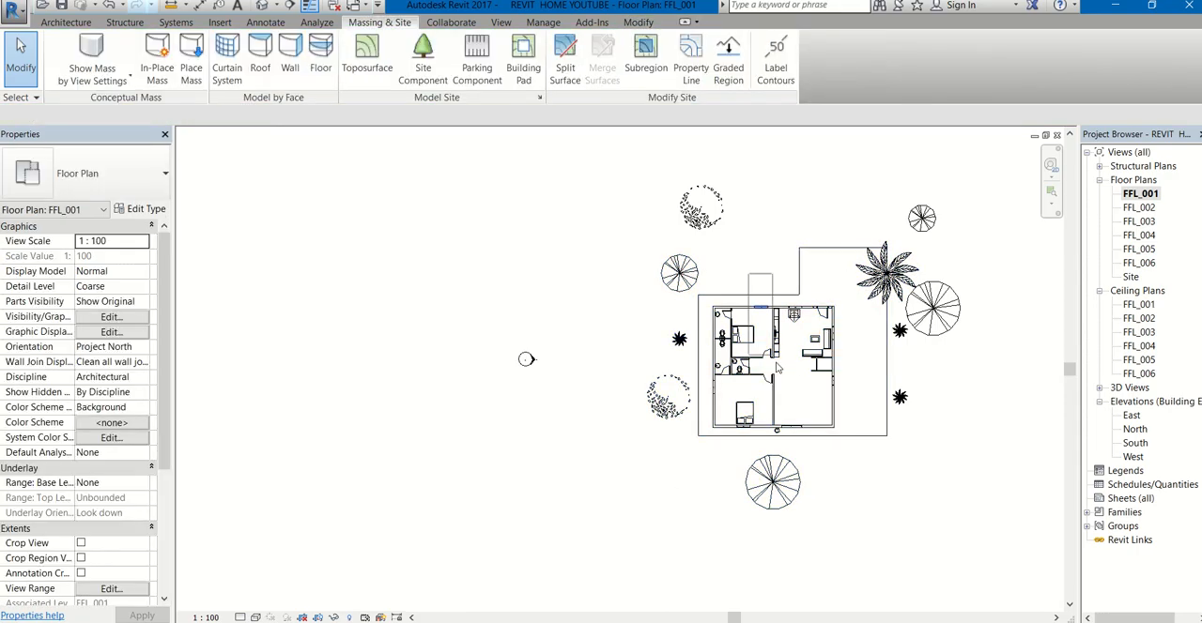
drag(750, 278, 793, 399)
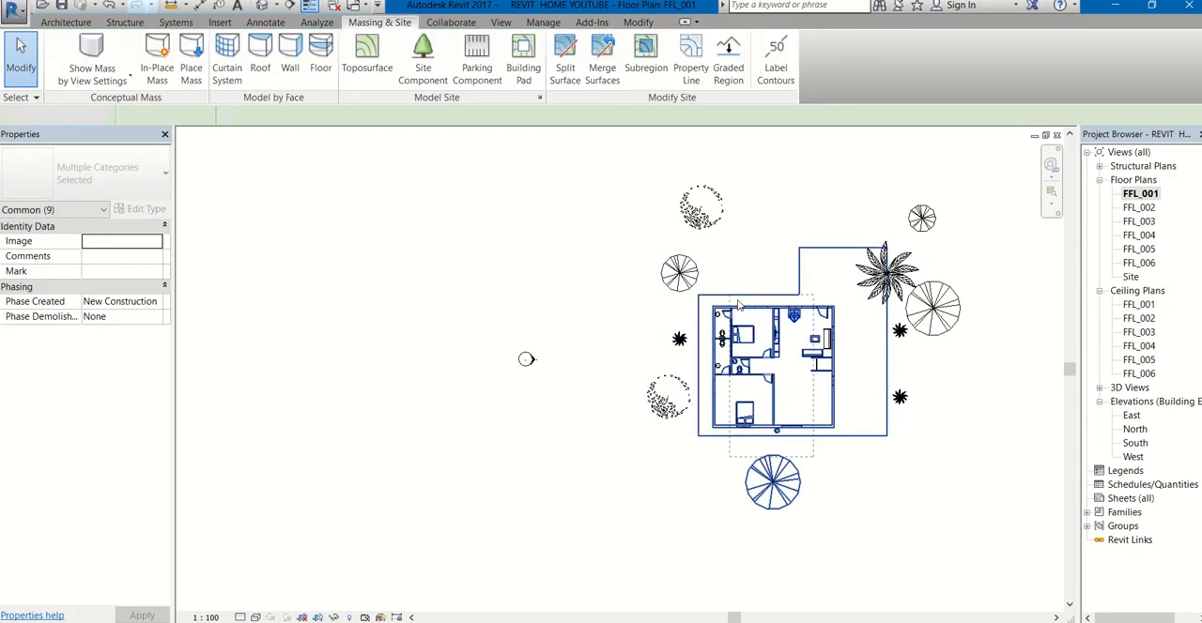
key(Escape)
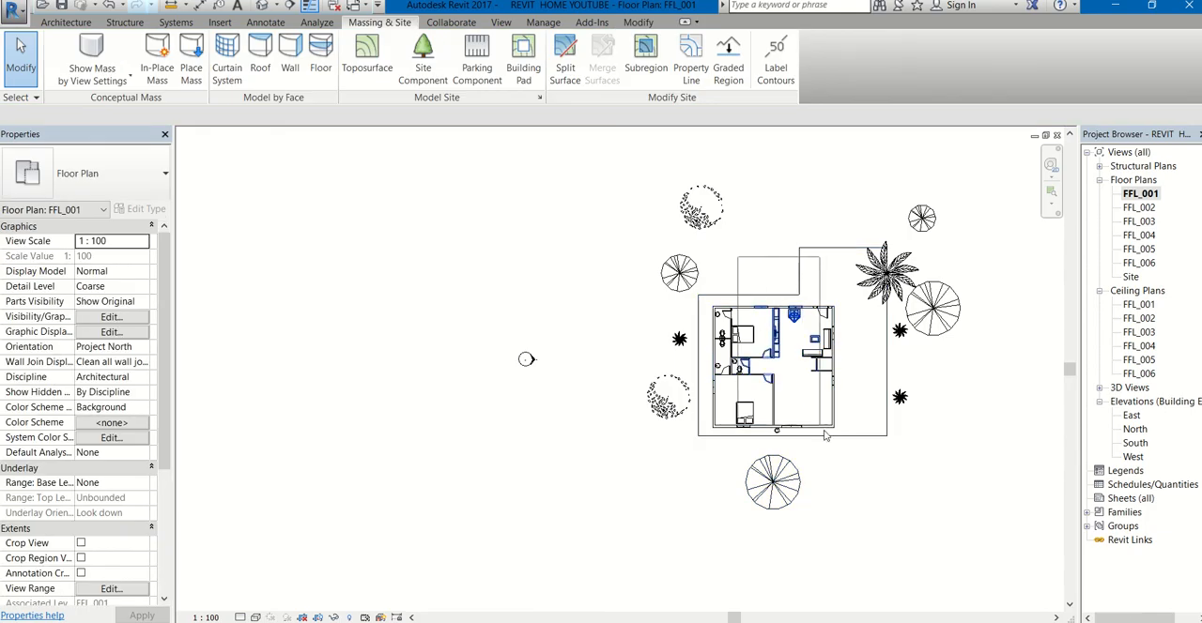
drag(763, 310, 856, 467)
ctrl+click(695, 276)
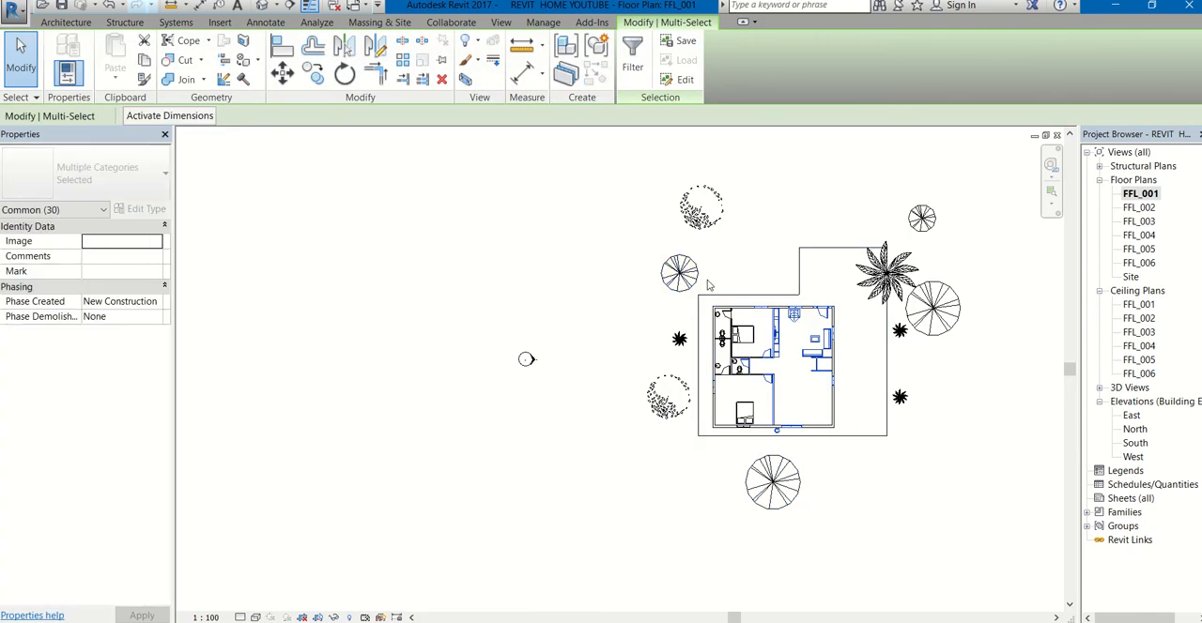
key(Escape)
drag(706, 278, 838, 449)
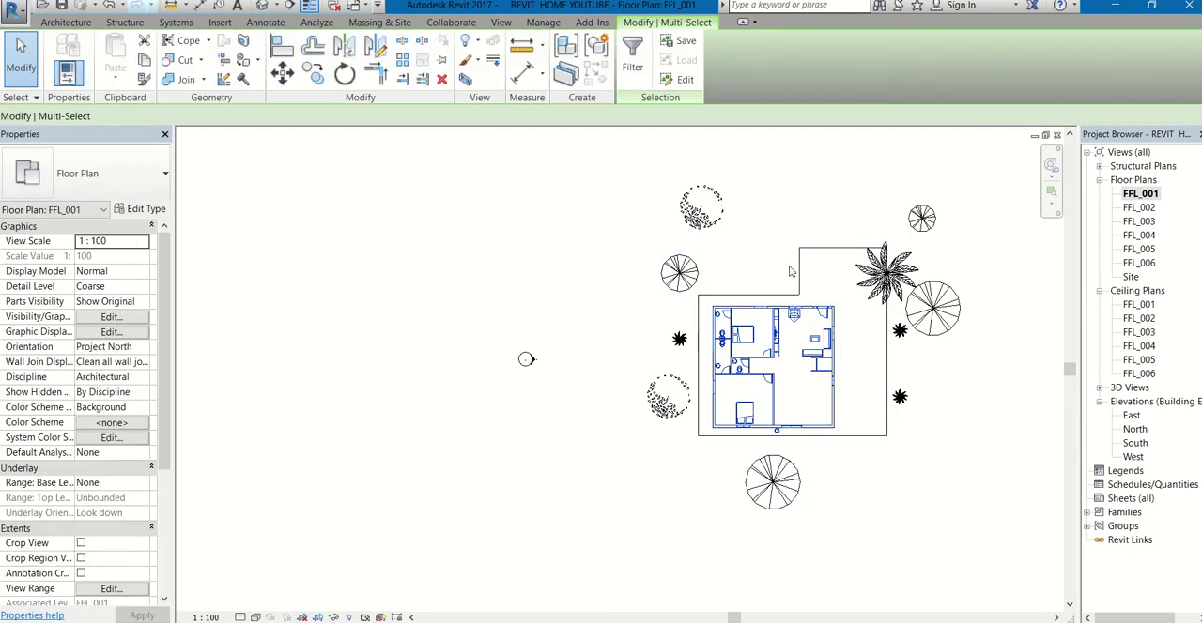
Step: Filter the selection to Floors, pick the WASHROOMTILES floor and set its Height Offset From Level to 304.8
click(632, 56)
click(718, 256)
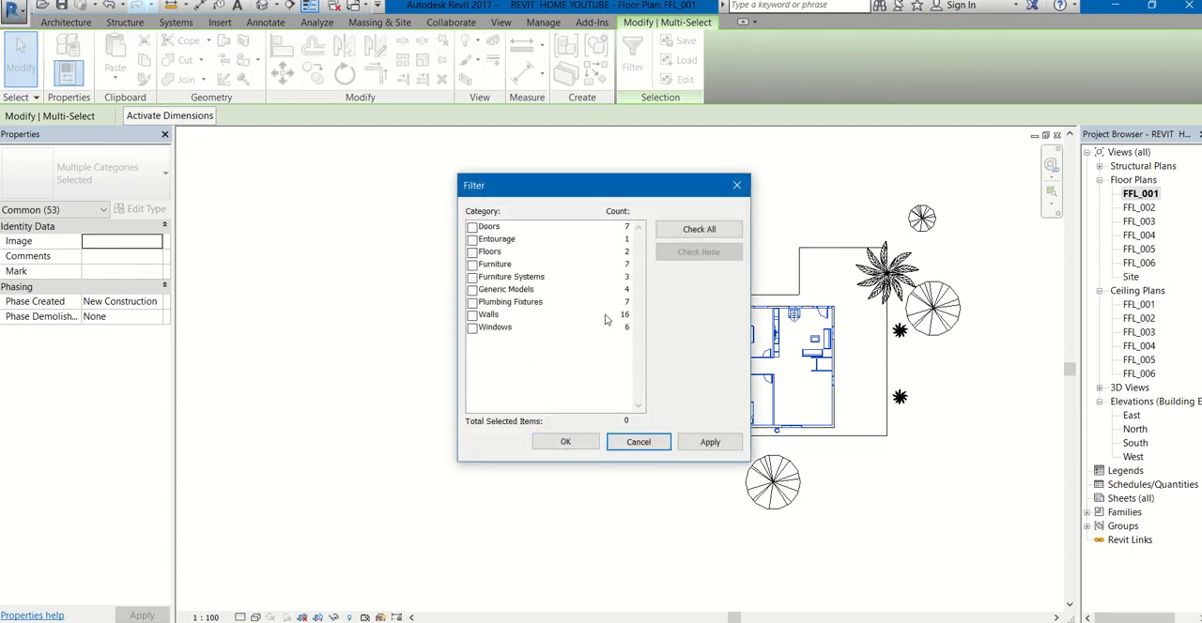
click(472, 252)
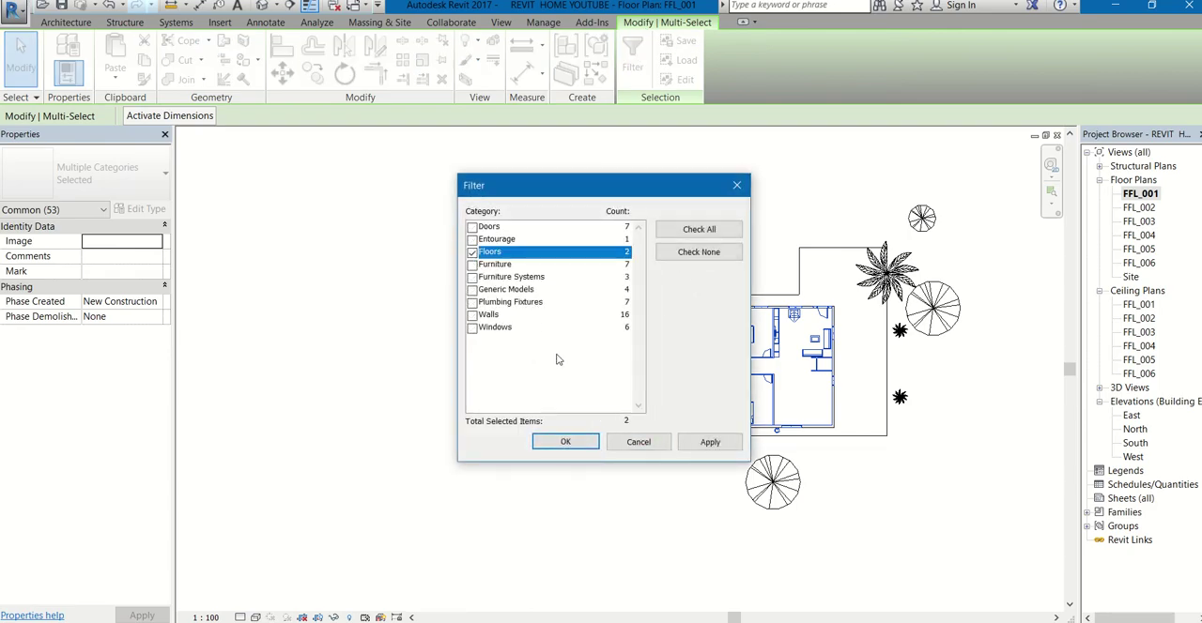
click(565, 443)
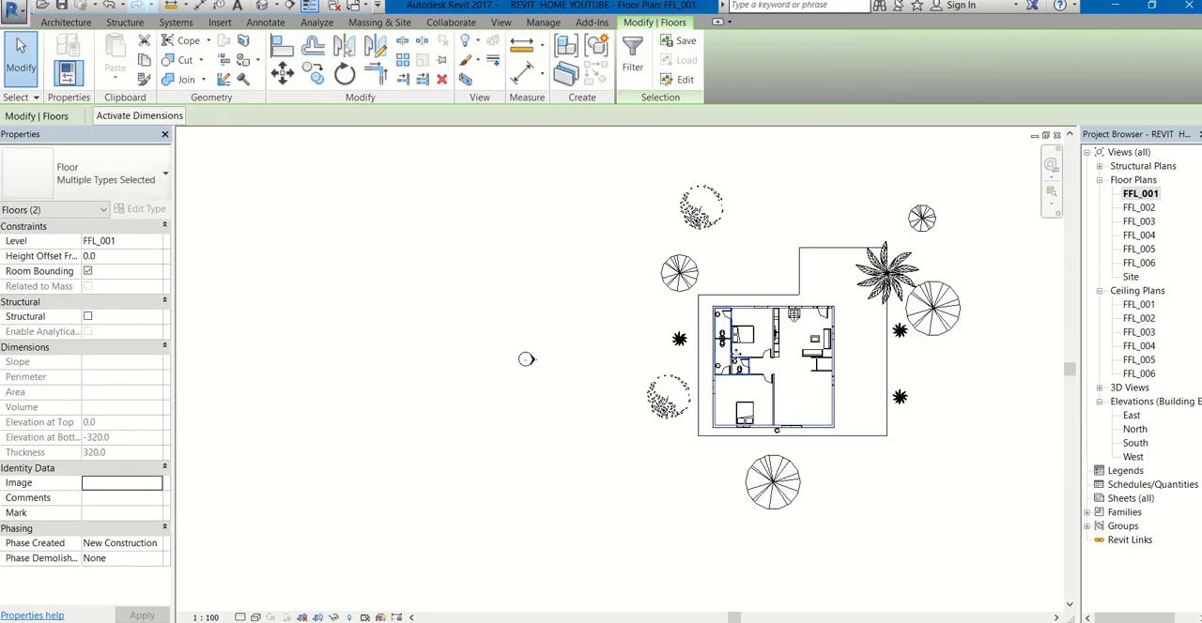
click(723, 329)
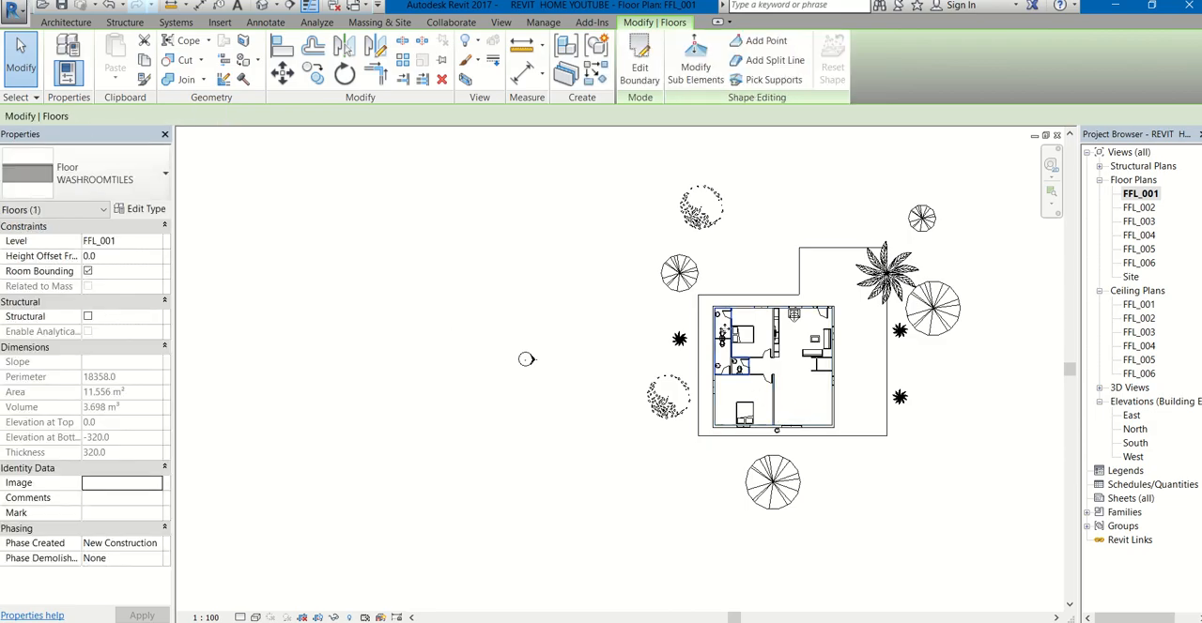
click(122, 255)
double_click(110, 256)
text(304.8)
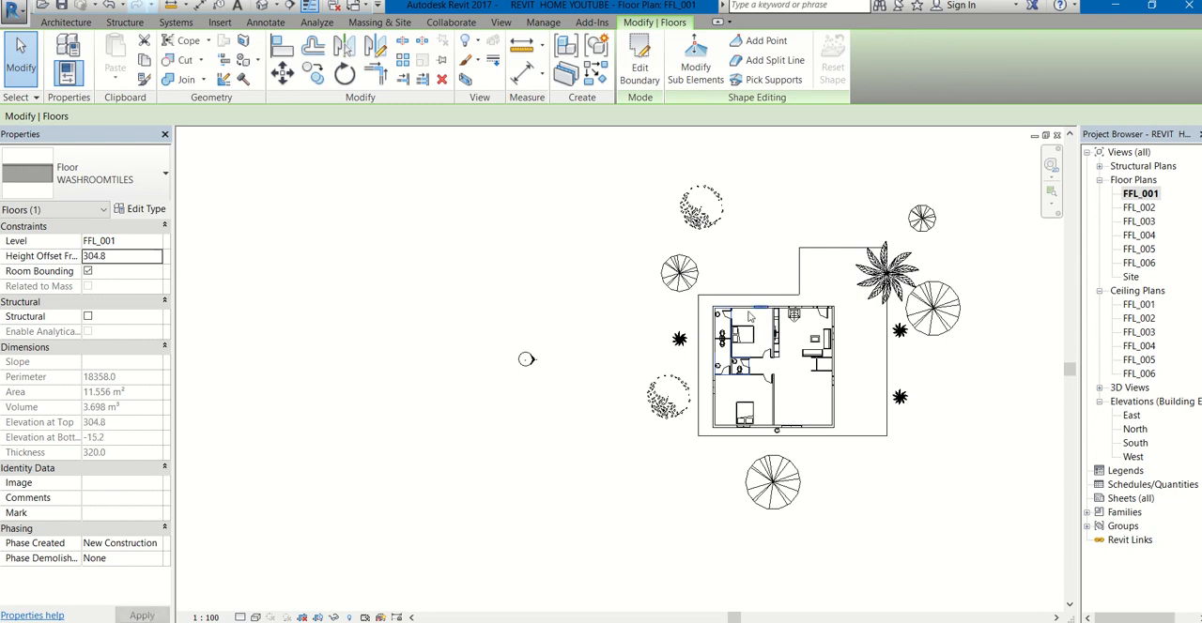
scroll(789, 415, up, 1)
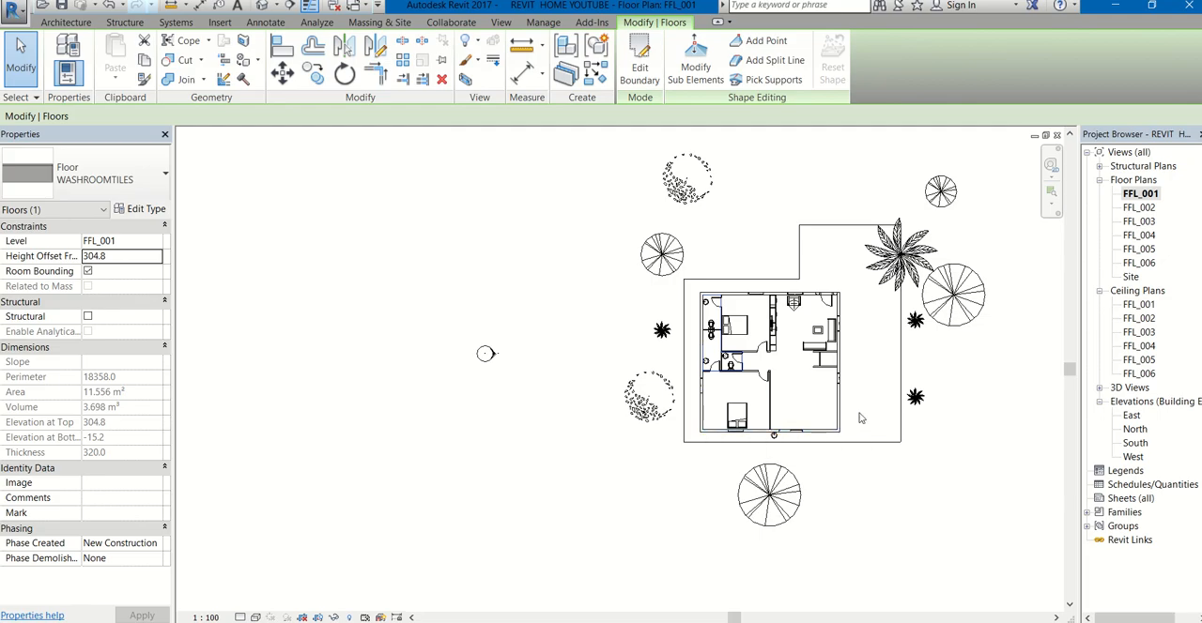
mouse_move(859, 418)
mouse_down()
mouse_move(827, 274)
mouse_move(850, 434)
mouse_up()
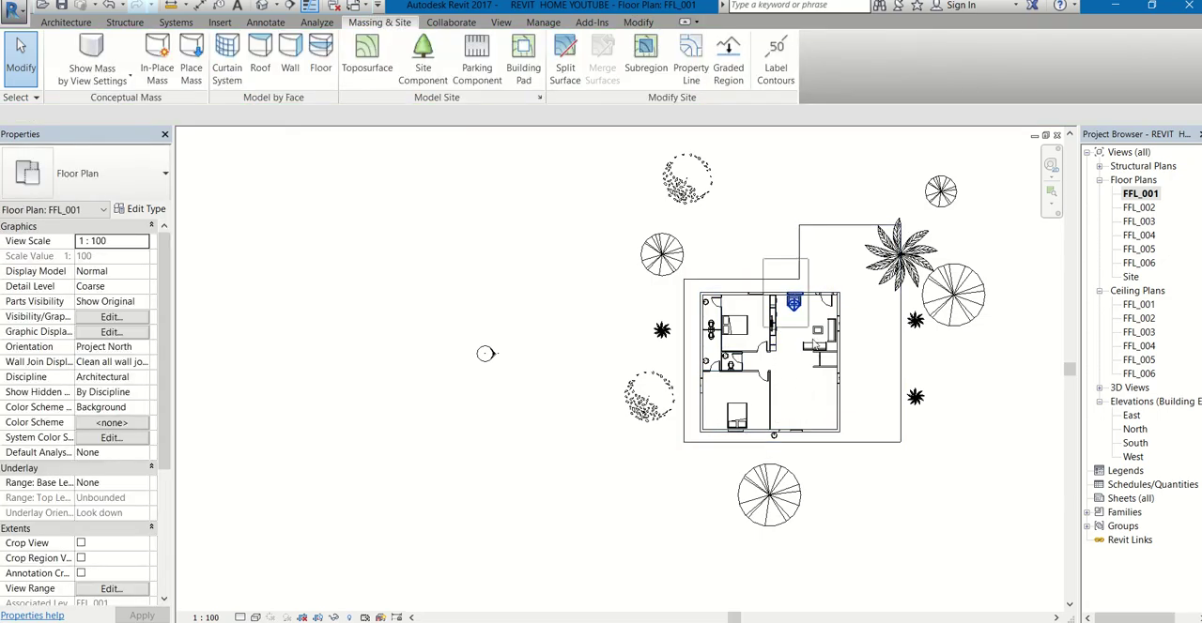
Step: Window-select the house and pad elements and check the category filter without changing it
click(805, 394)
drag(734, 256, 864, 438)
click(761, 401)
click(798, 422)
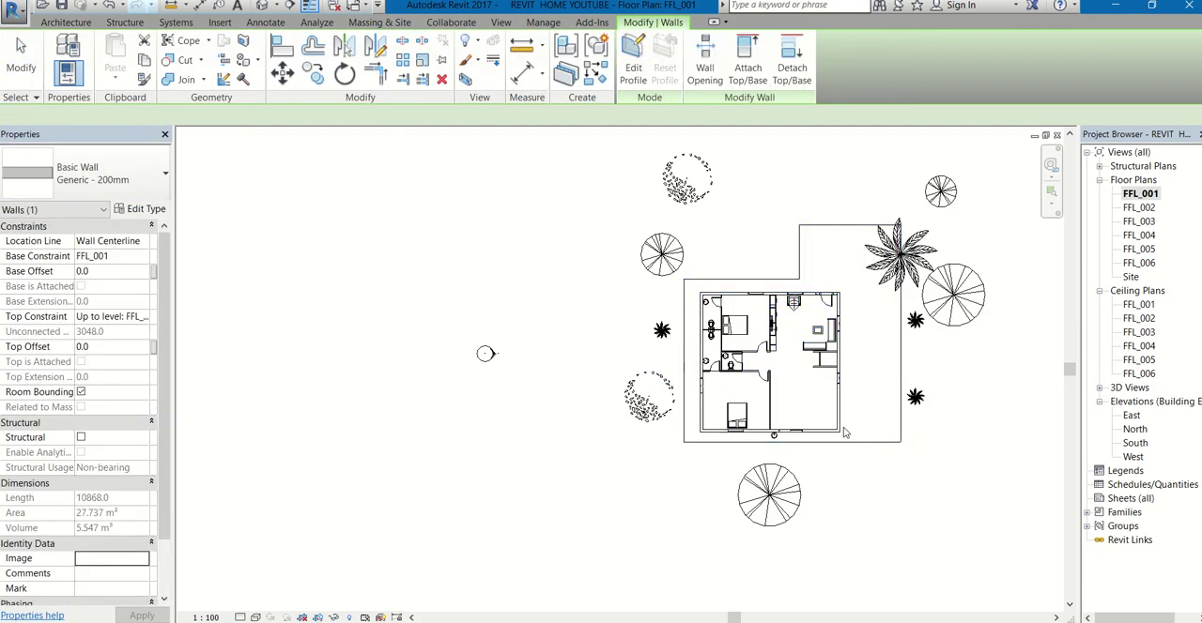
key(Escape)
drag(853, 438, 805, 394)
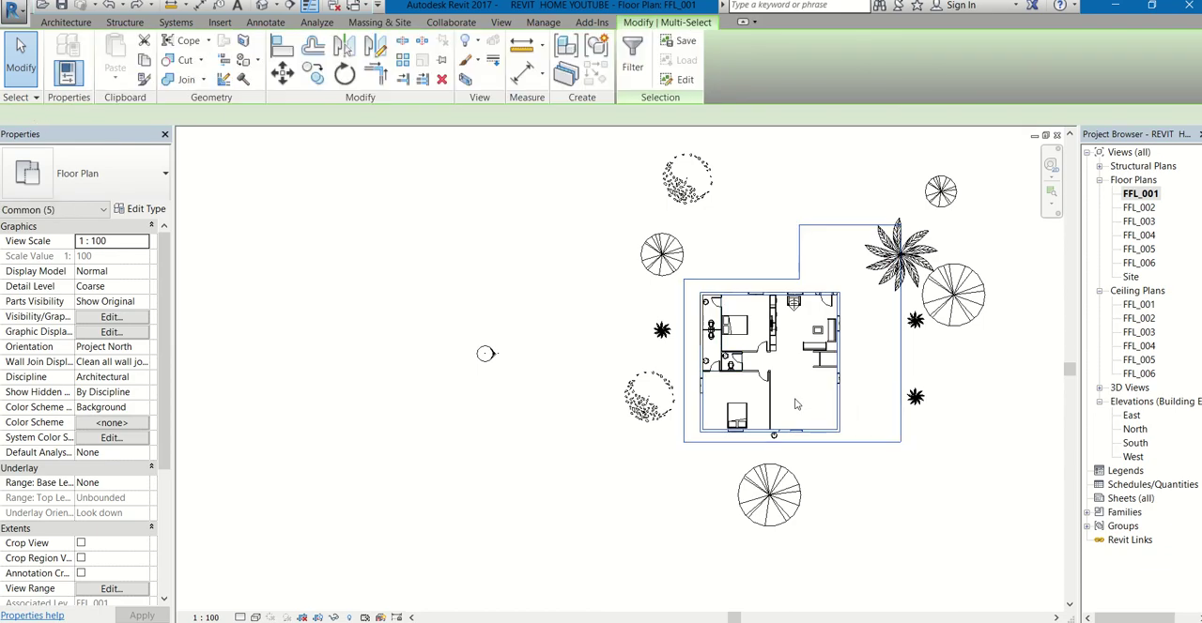
click(631, 59)
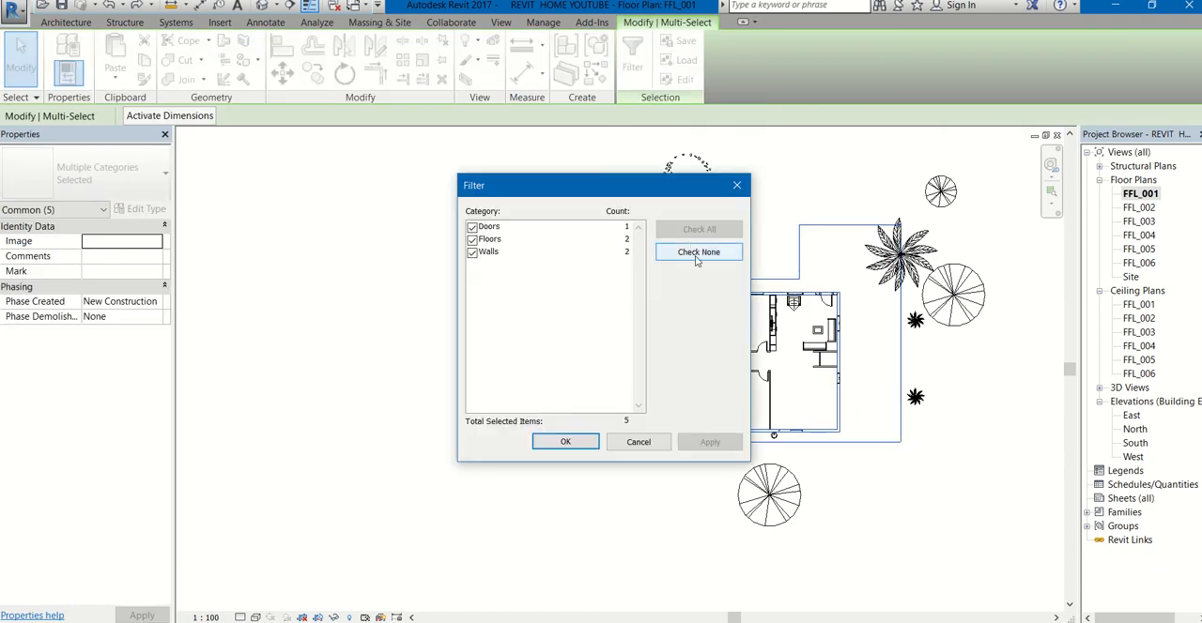
click(637, 442)
scroll(807, 315, up, 1)
scroll(855, 364, up, 1)
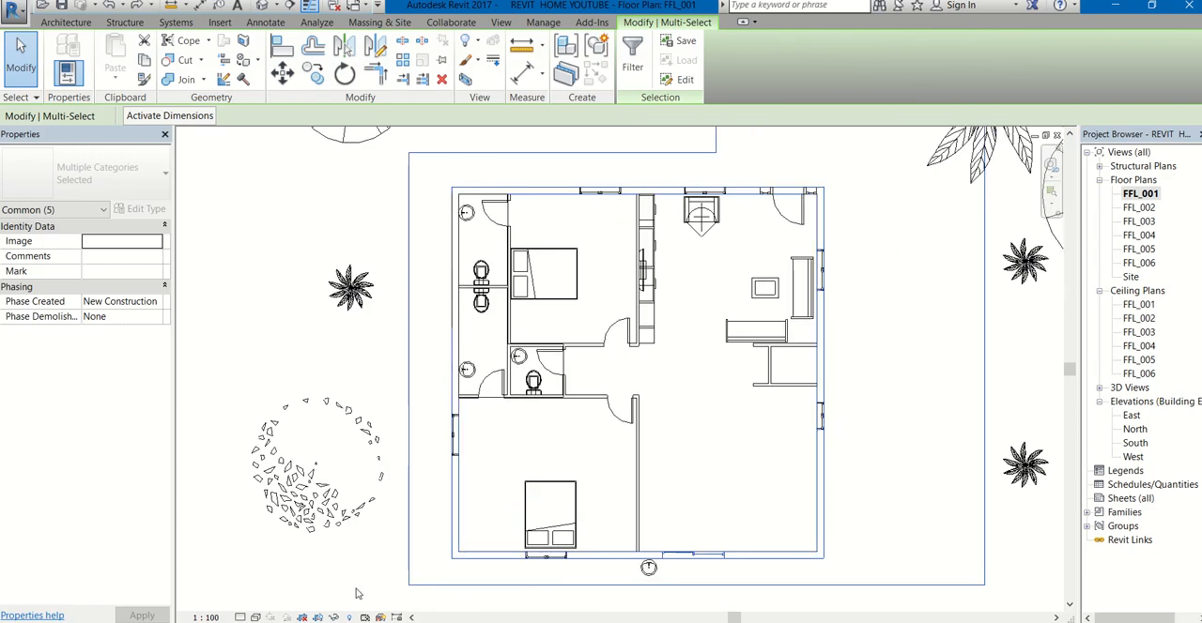
Step: Set the Visual Style to Shaded and give the FLOOR_INTEROR floor a 304.8 Height Offset From Level
click(256, 616)
click(282, 586)
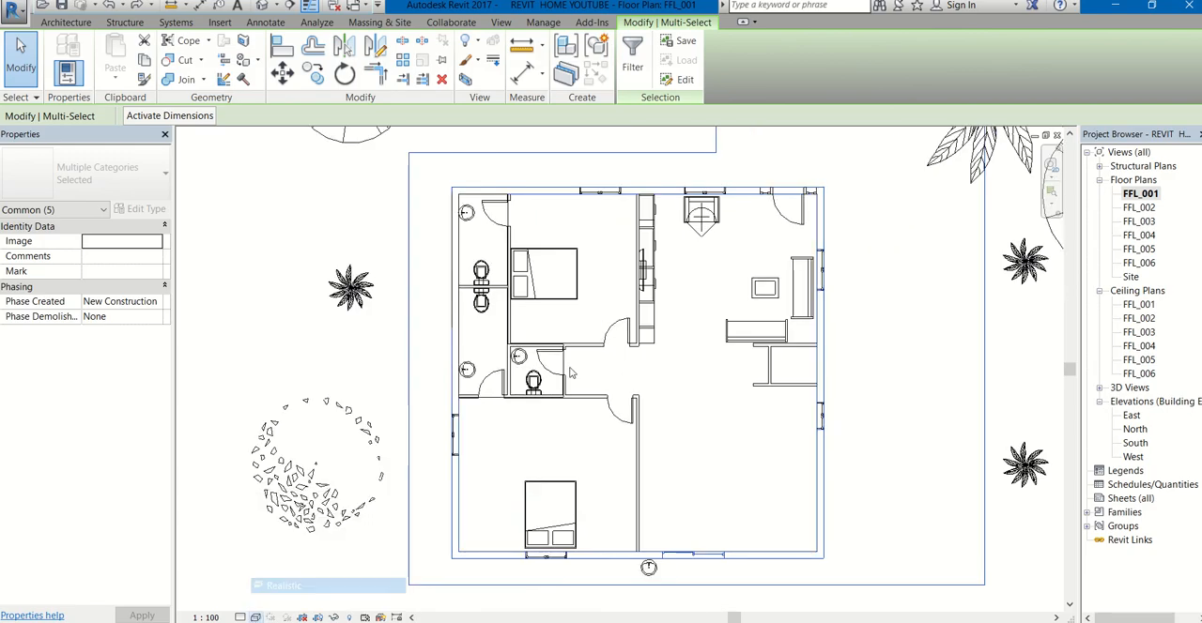
click(736, 217)
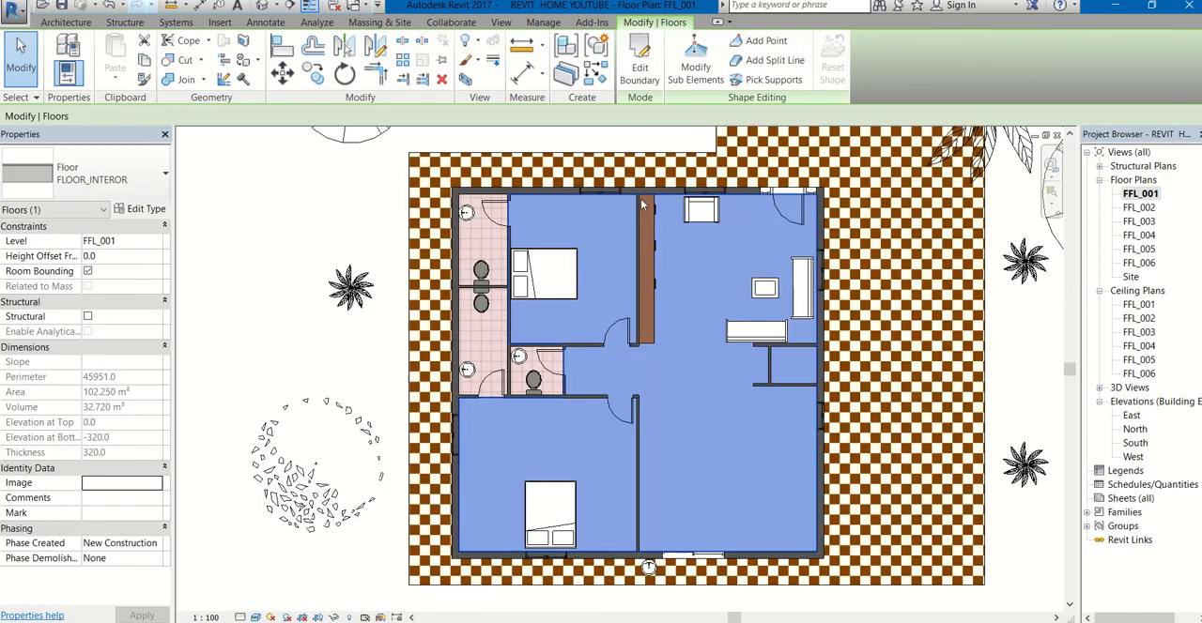
click(105, 256)
text(304.8)
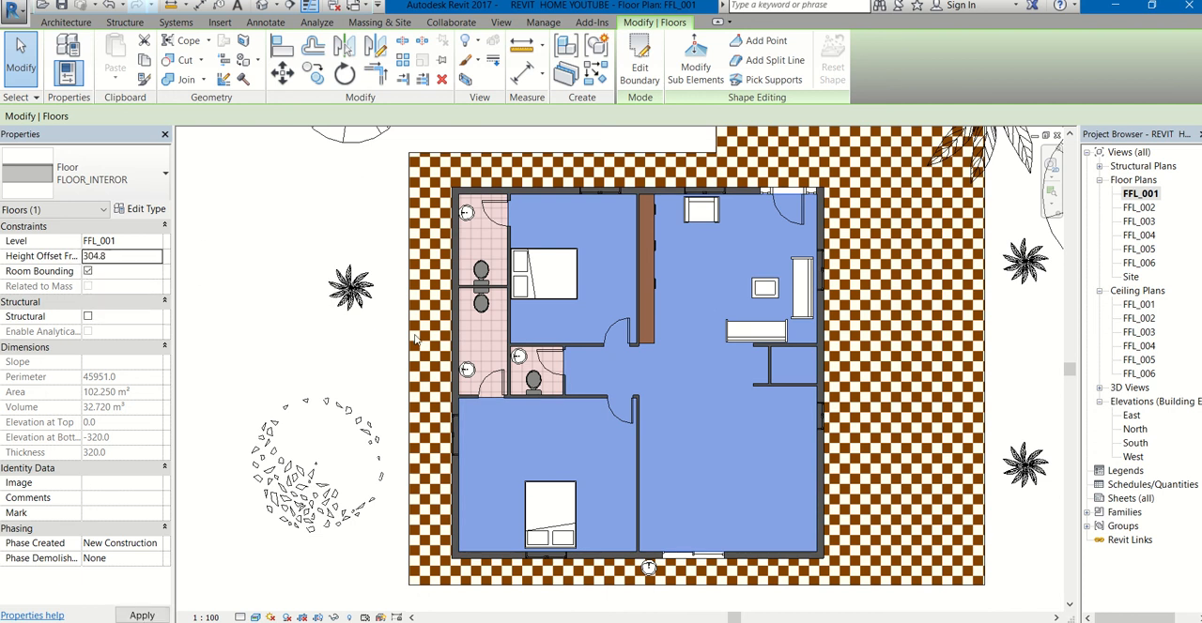
click(399, 261)
scroll(713, 395, down, 3)
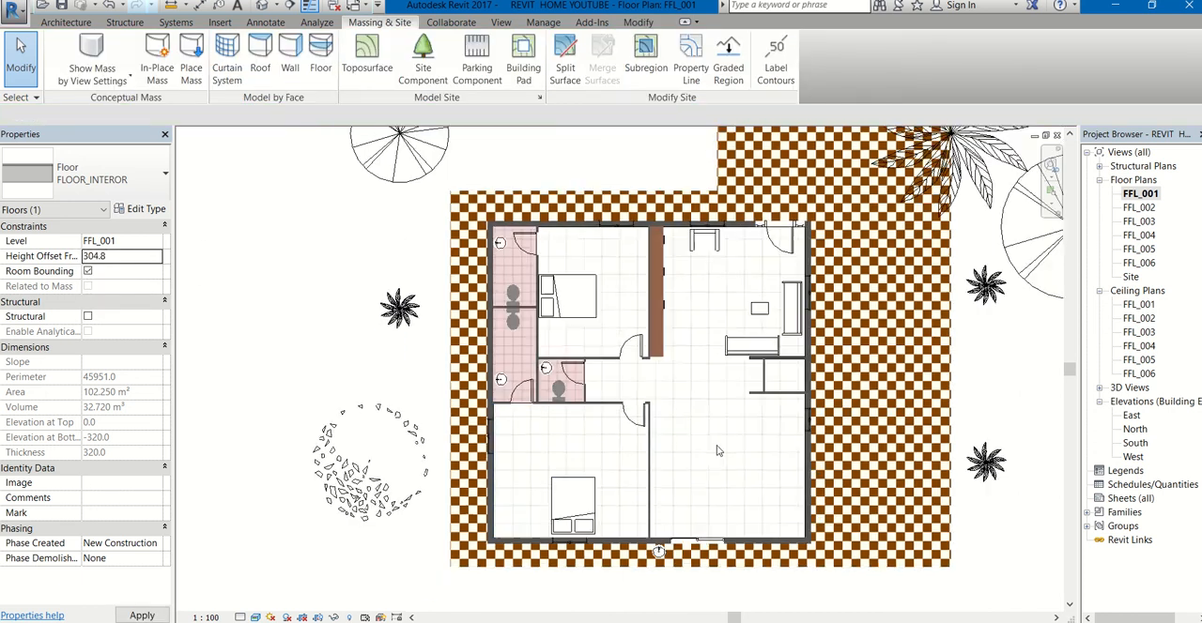
scroll(823, 461, down, 1)
Step: Deselect the floor and return to the default 3D view of the whole site
click(657, 422)
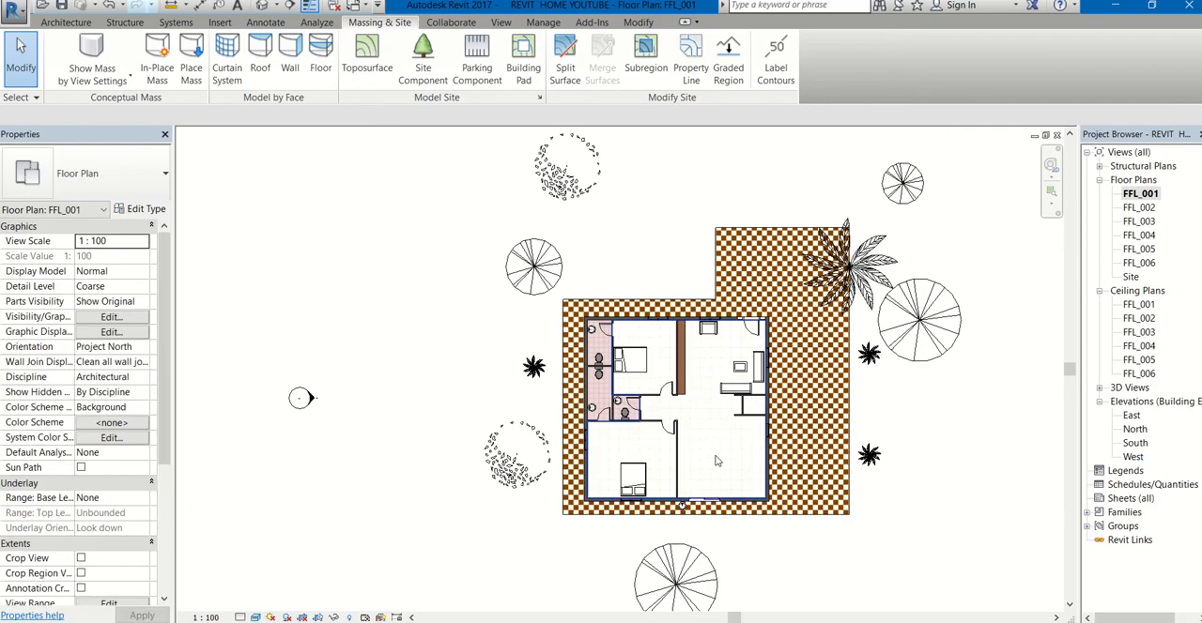
click(261, 5)
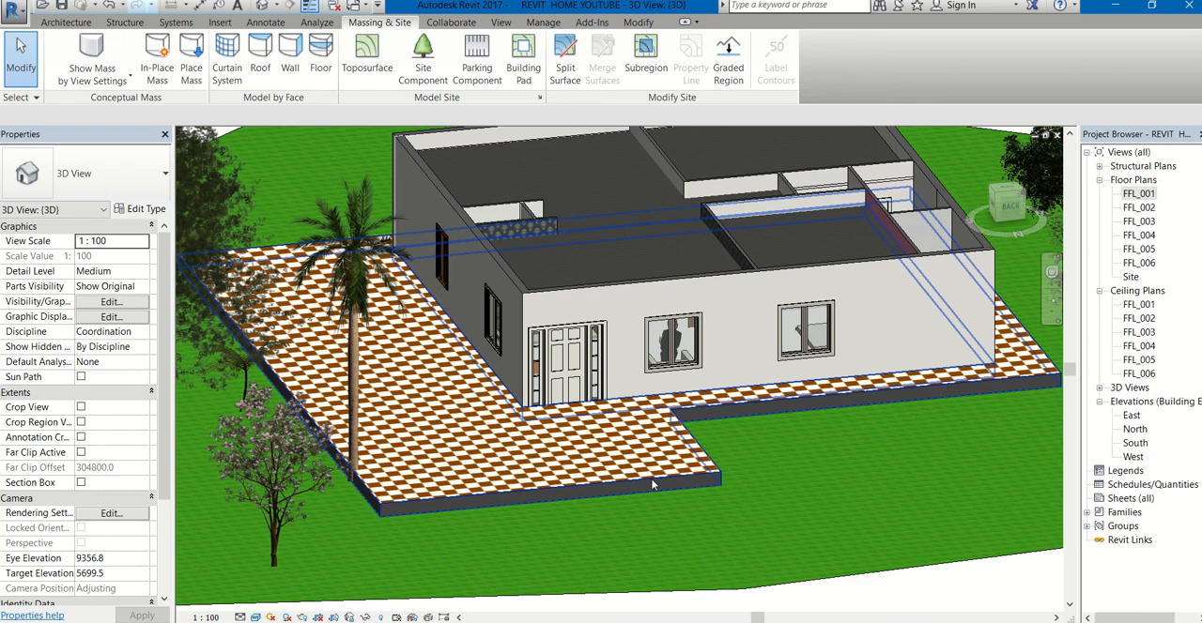
scroll(642, 488, down, 2)
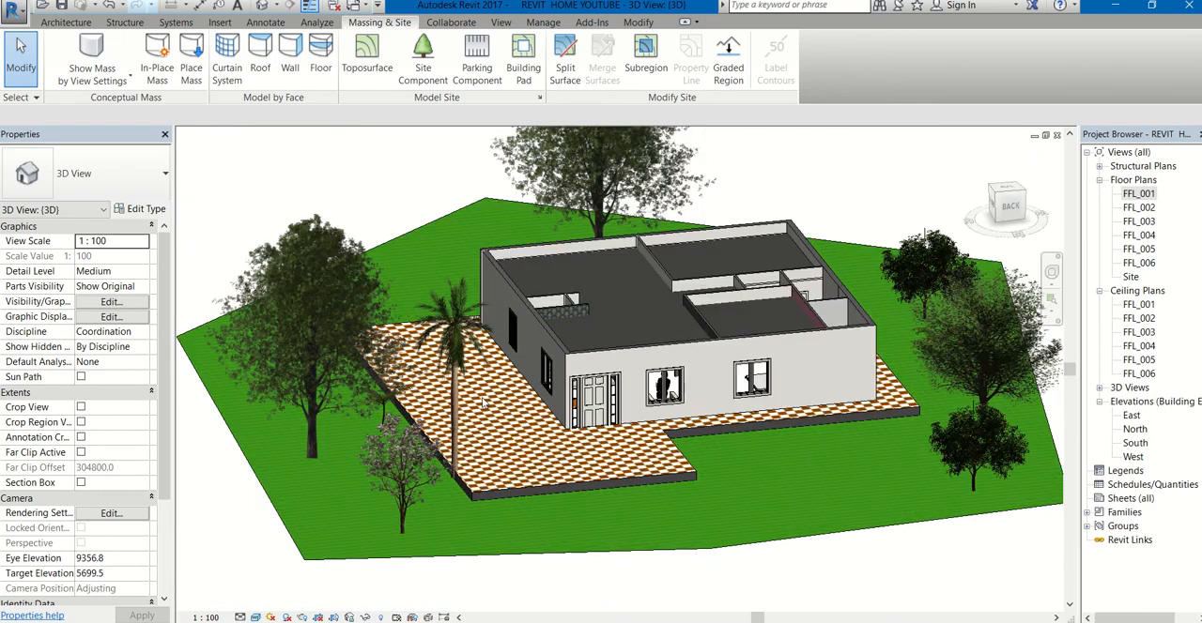
scroll(725, 528, down, 2)
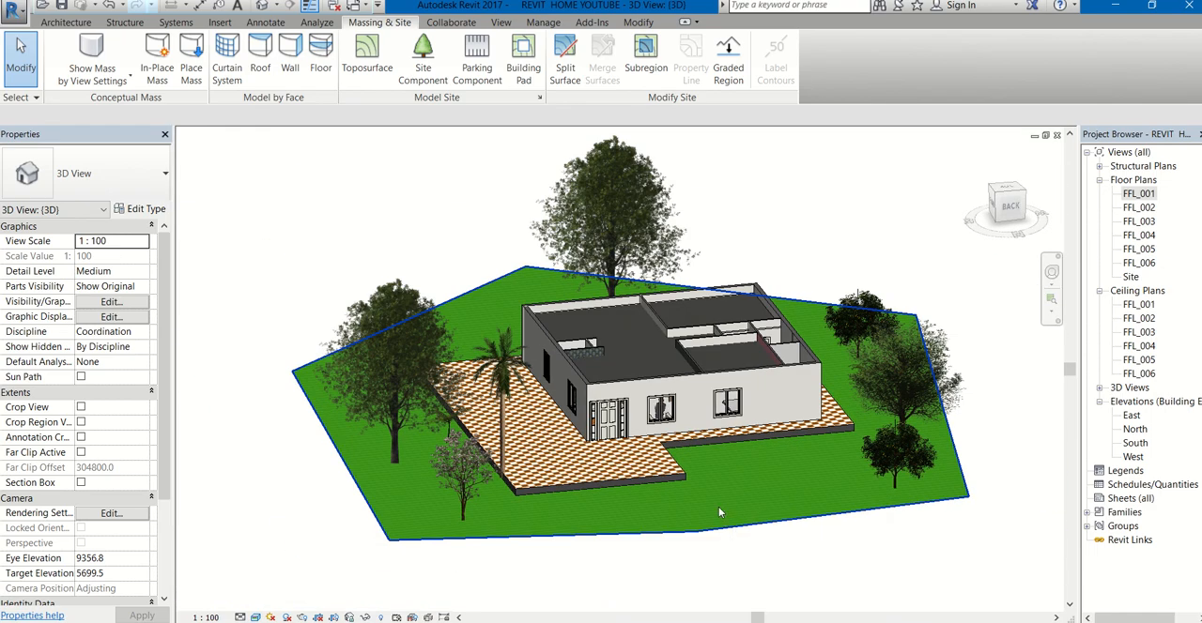